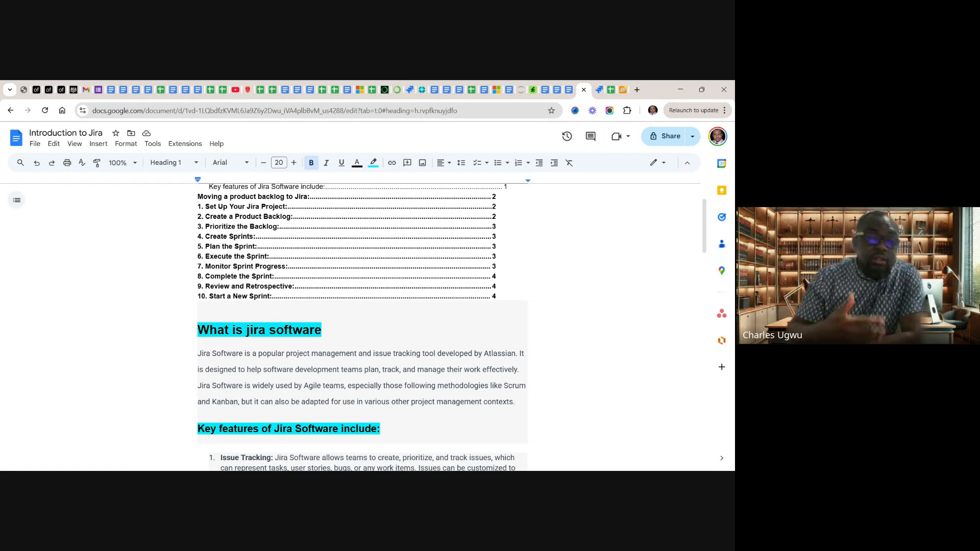
Read the introduction's explanation of what Jira Software is and its list of key features
scroll(362, 327, "down", 2)
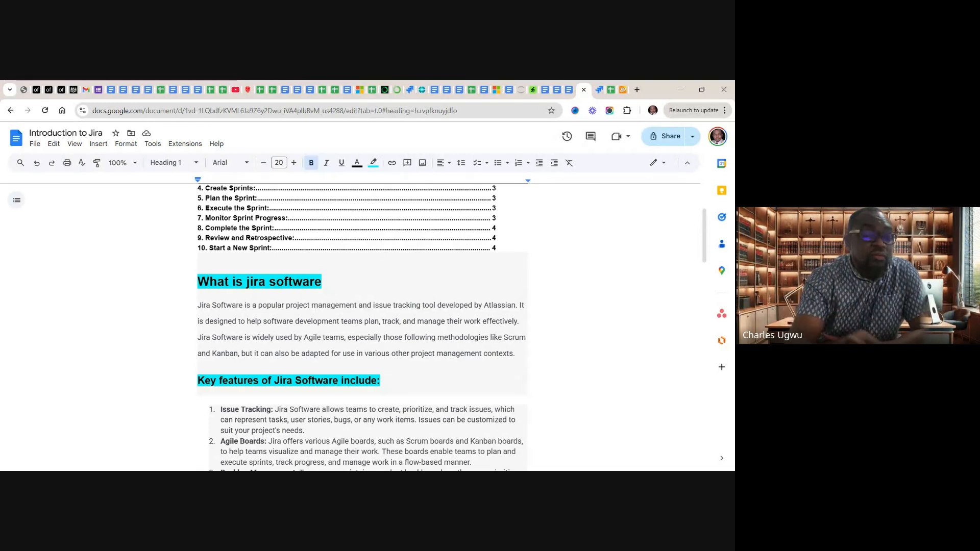
scroll(362, 327, "down", 2)
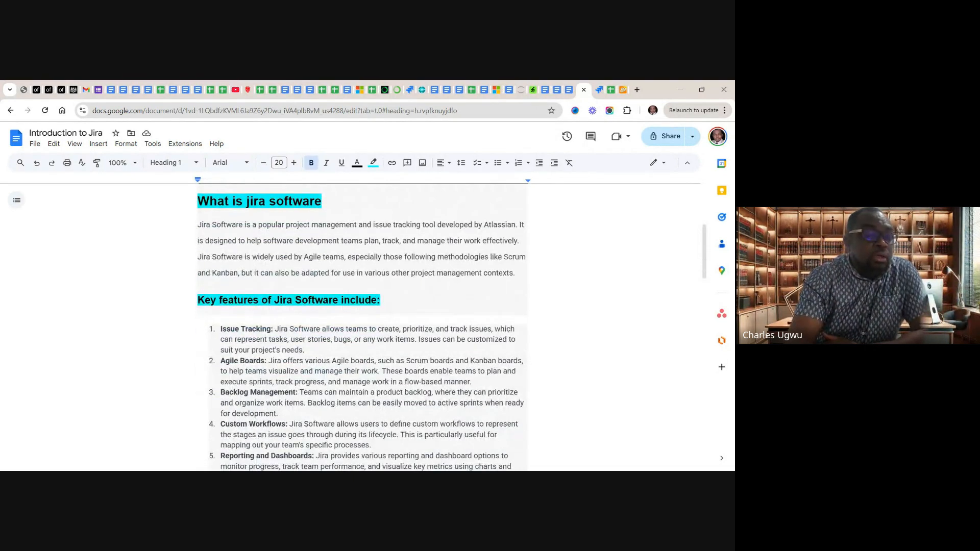
scroll(361, 326, "down", 1)
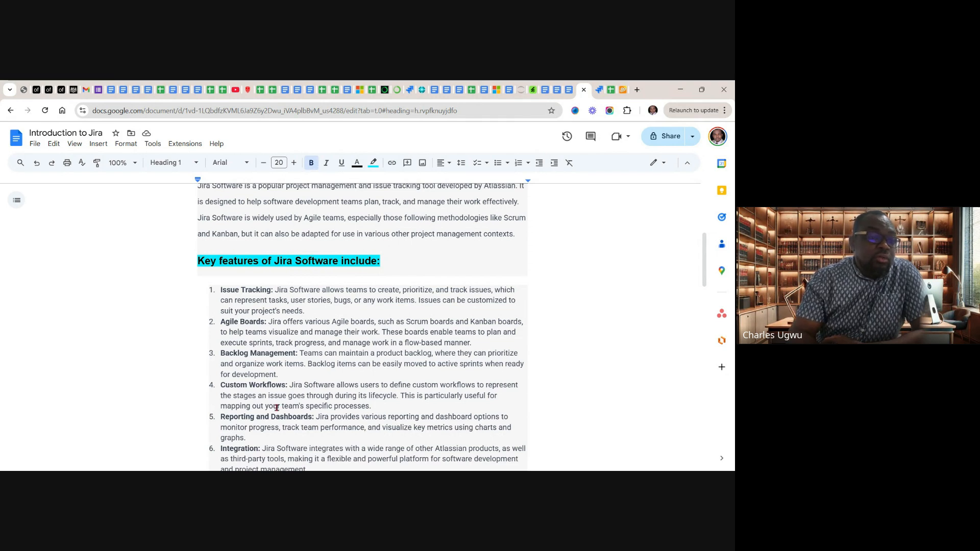
scroll(276, 407, "down", 1)
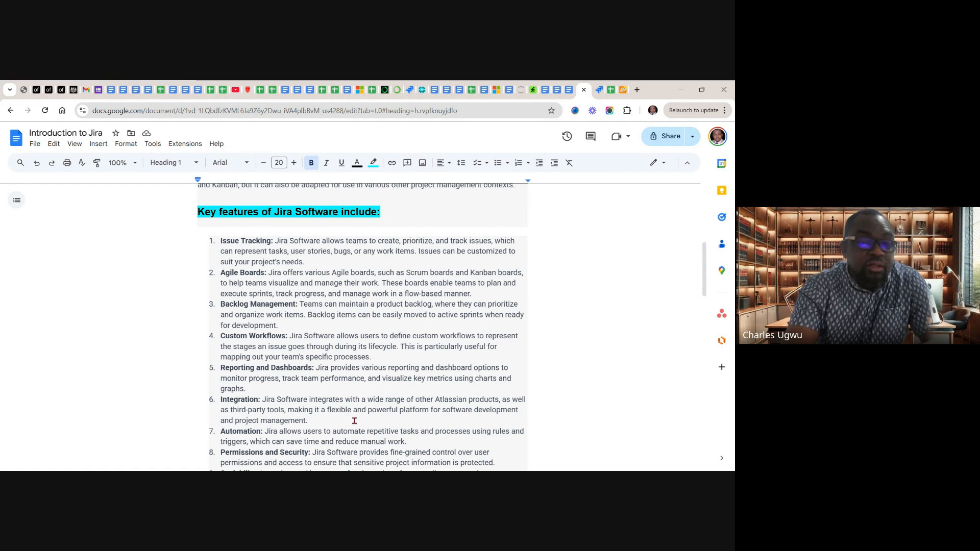
scroll(354, 421, "down", 1)
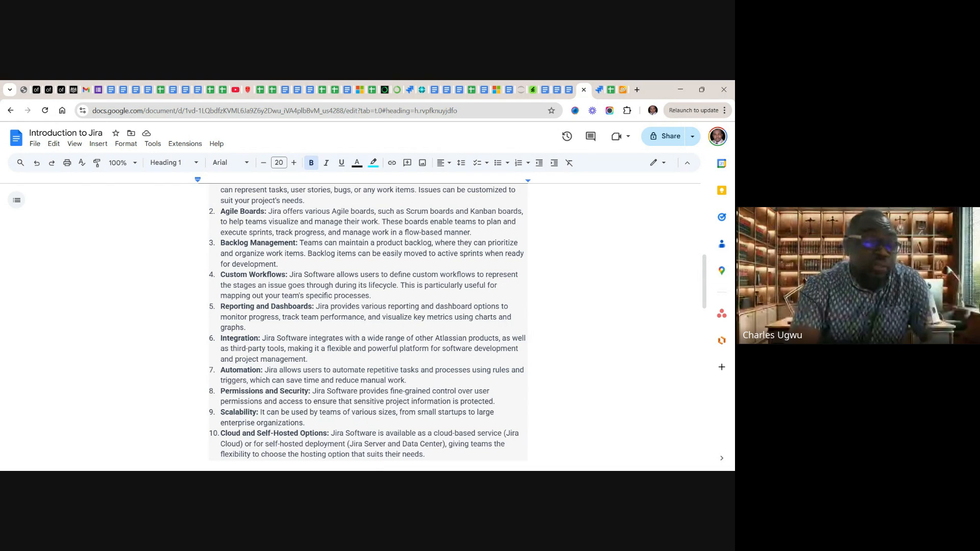
scroll(367, 327, "down", 1)
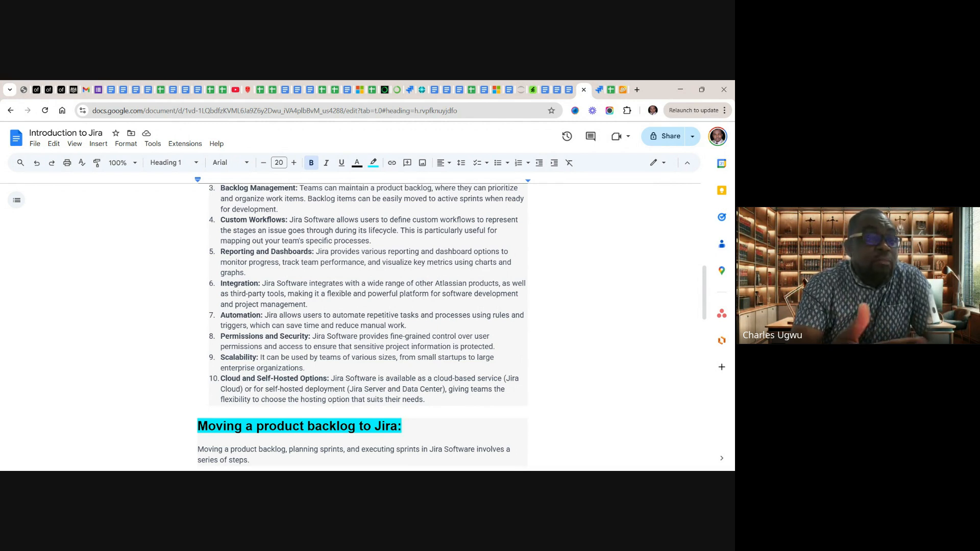
scroll(362, 326, "up", 3)
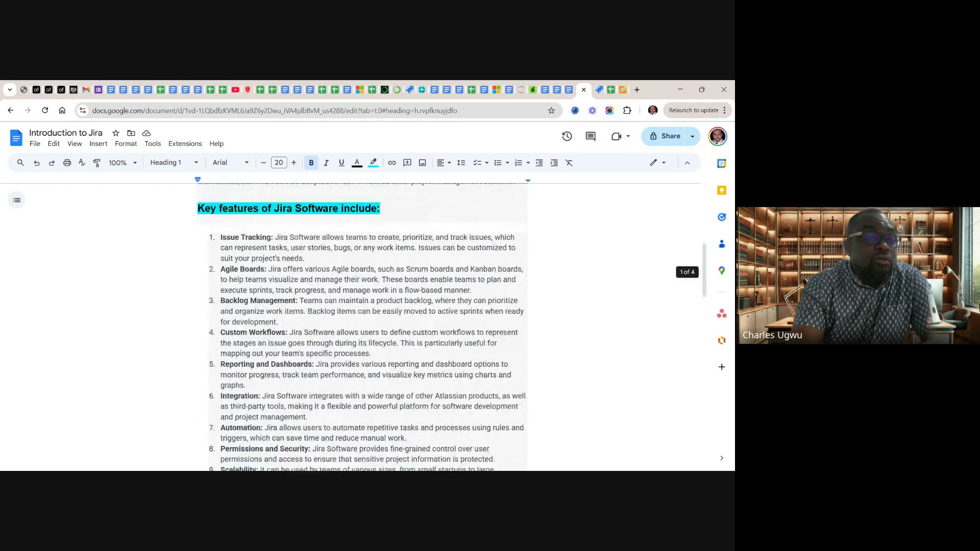
scroll(362, 326, "down", 2)
scroll(363, 327, "down", 2)
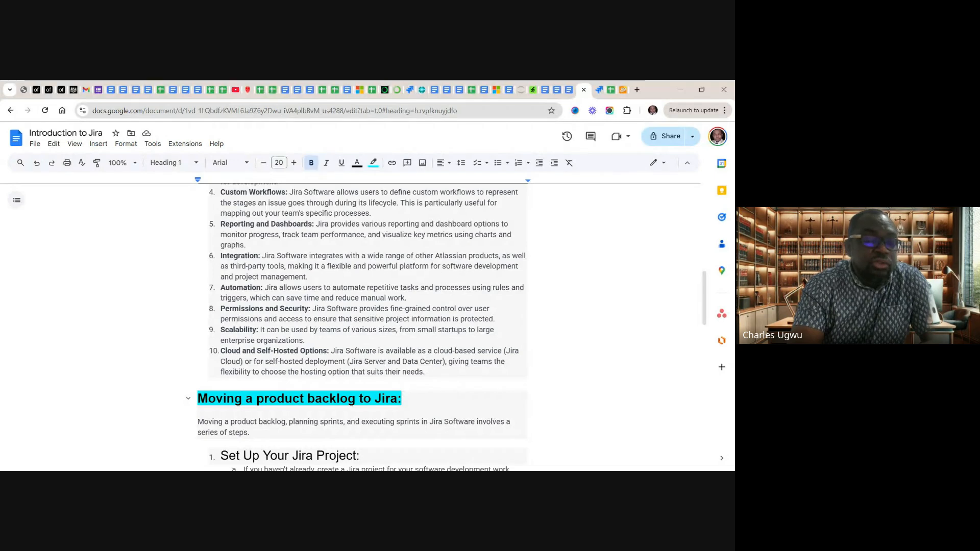
Read the steps for moving a product backlog to Jira, from project setup to starting a new sprint, and return to the document's beginning
scroll(363, 327, "down", 1)
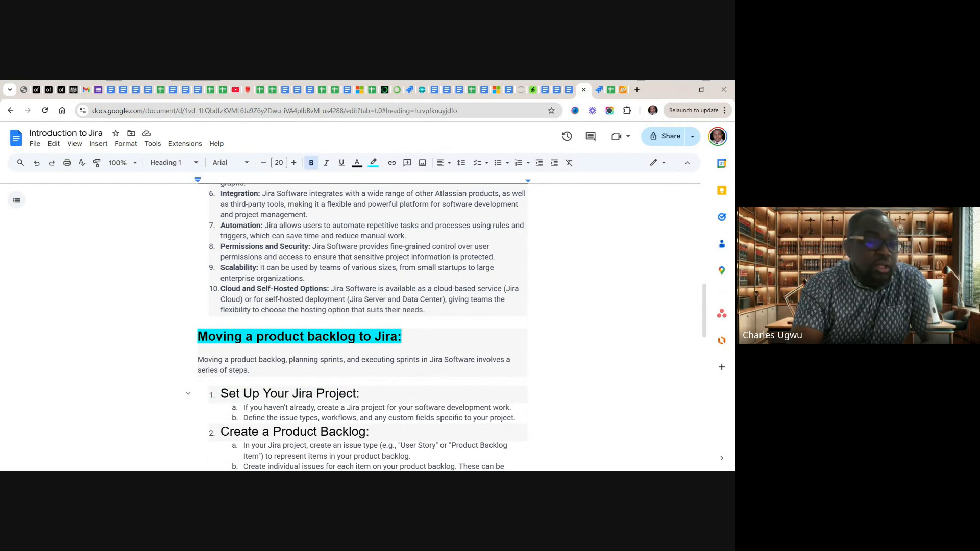
scroll(363, 327, "down", 1)
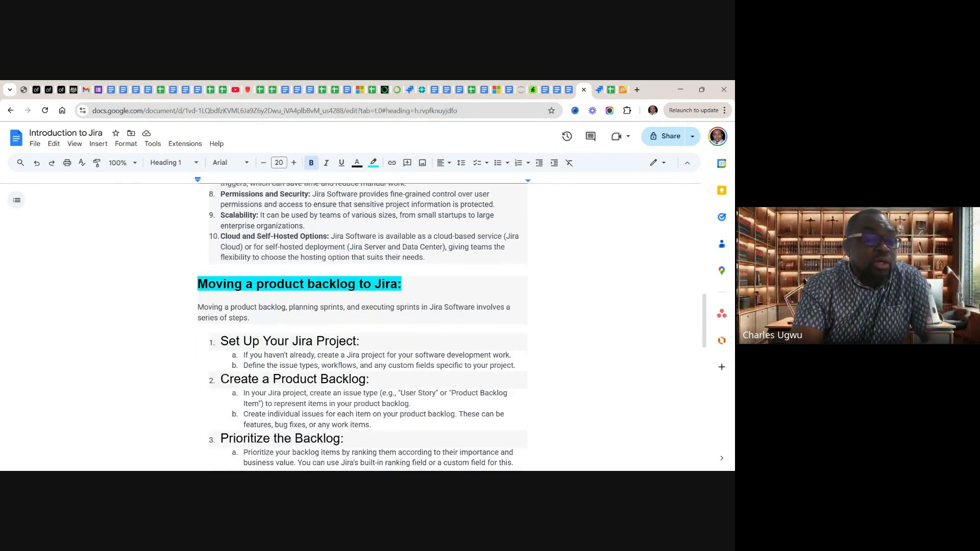
scroll(363, 327, "down", 1)
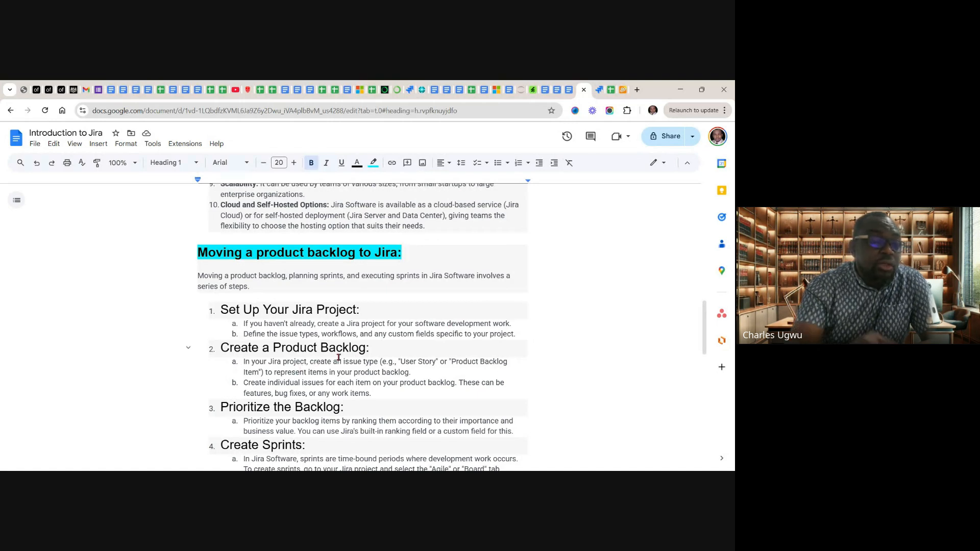
scroll(339, 358, "down", 2)
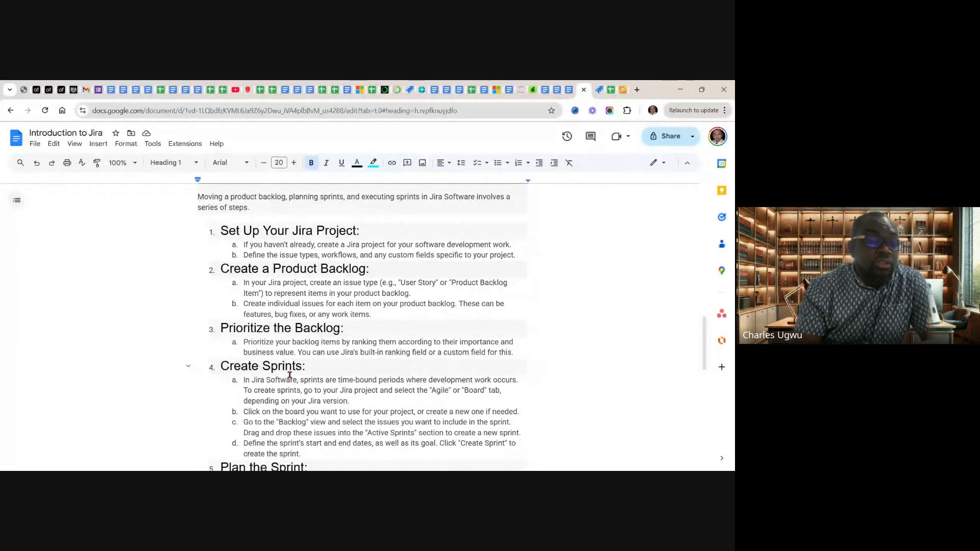
scroll(289, 375, "down", 2)
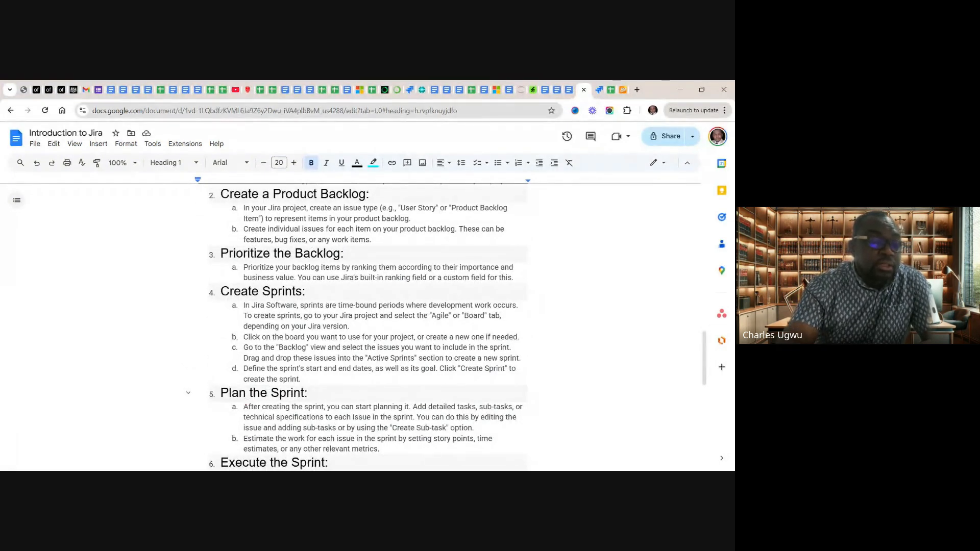
scroll(248, 402, "down", 2)
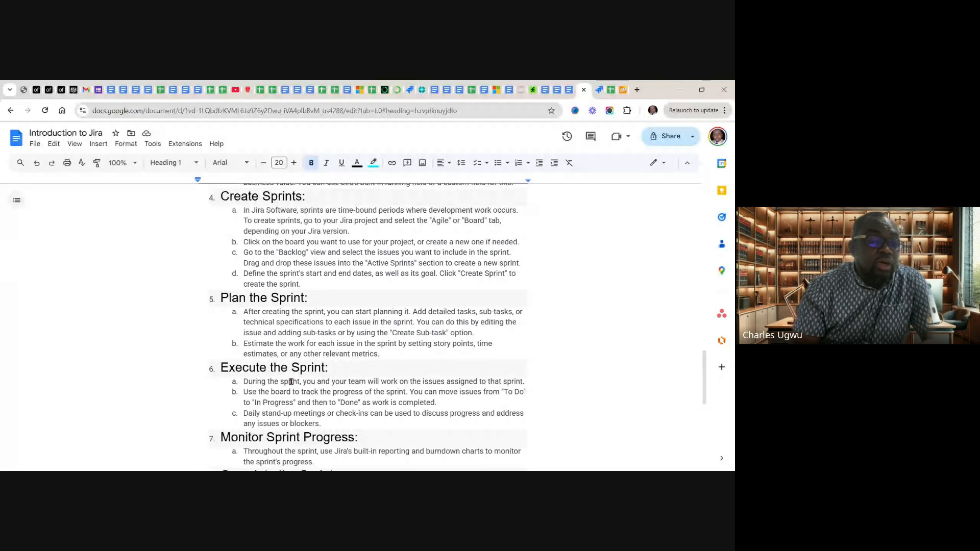
scroll(323, 384, "down", 2)
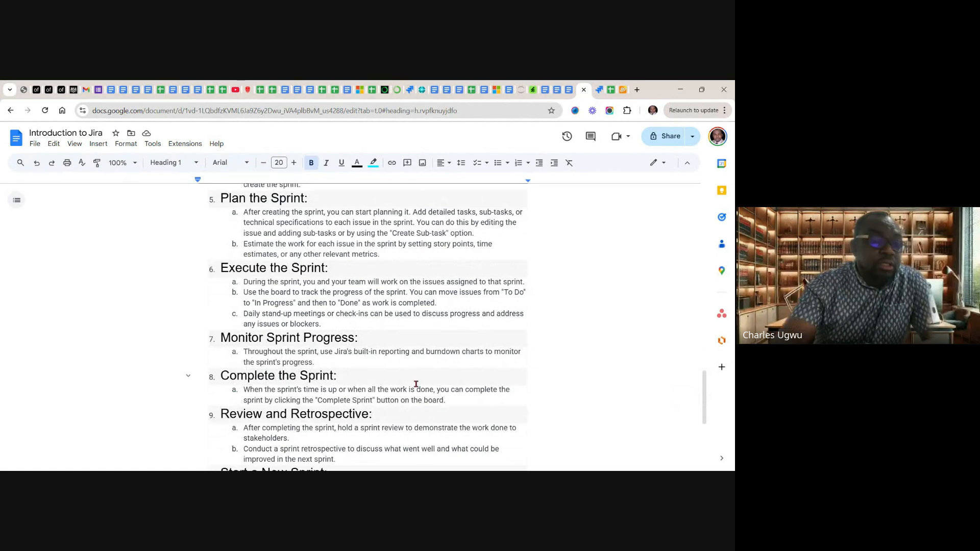
scroll(416, 384, "down", 2)
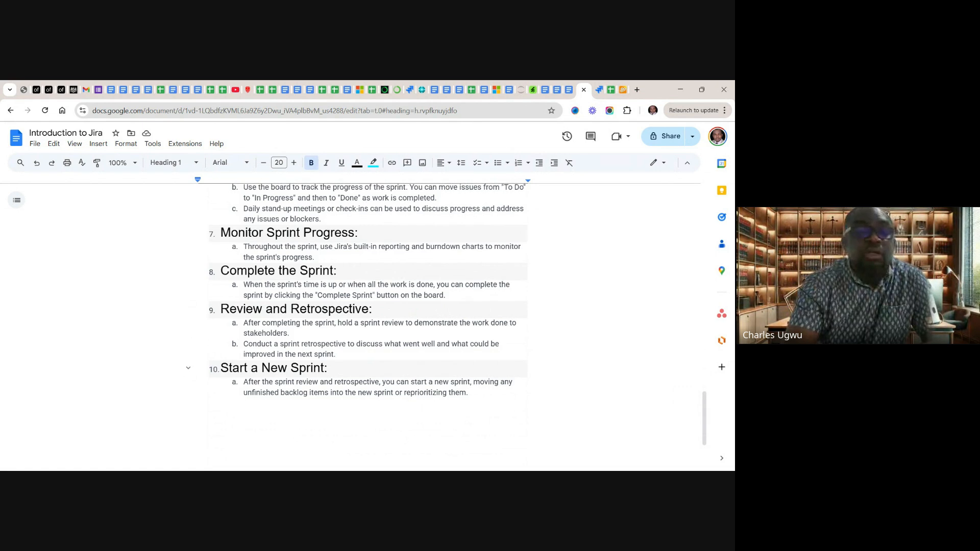
scroll(367, 326, "up", 5)
scroll(367, 327, "up", 20)
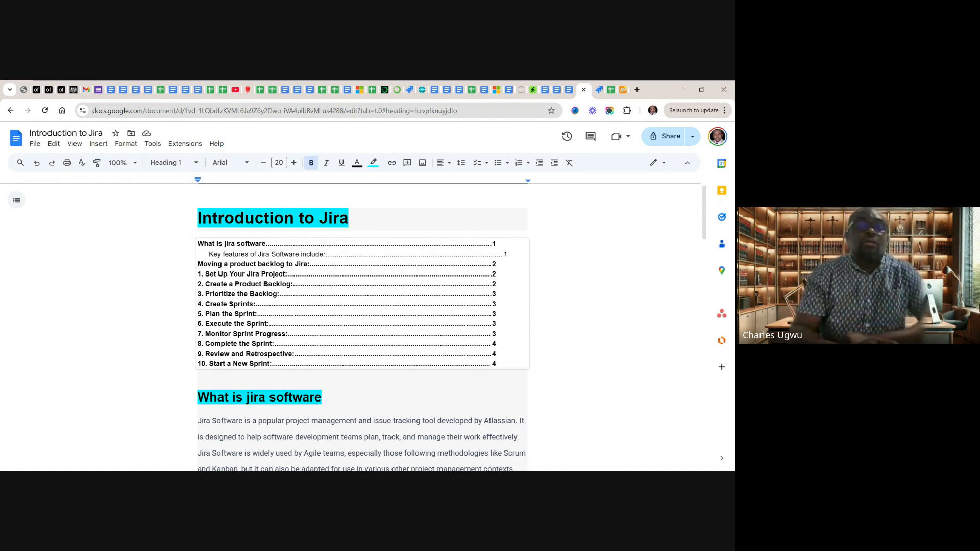
Switch to the open Jira project's timeline and check the list of recent projects
left_click(600, 93)
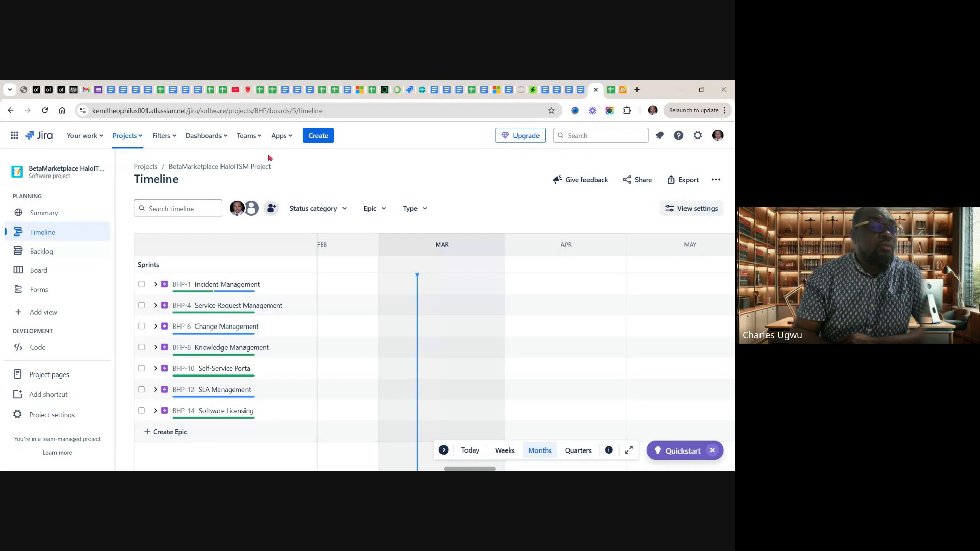
left_click(138, 137)
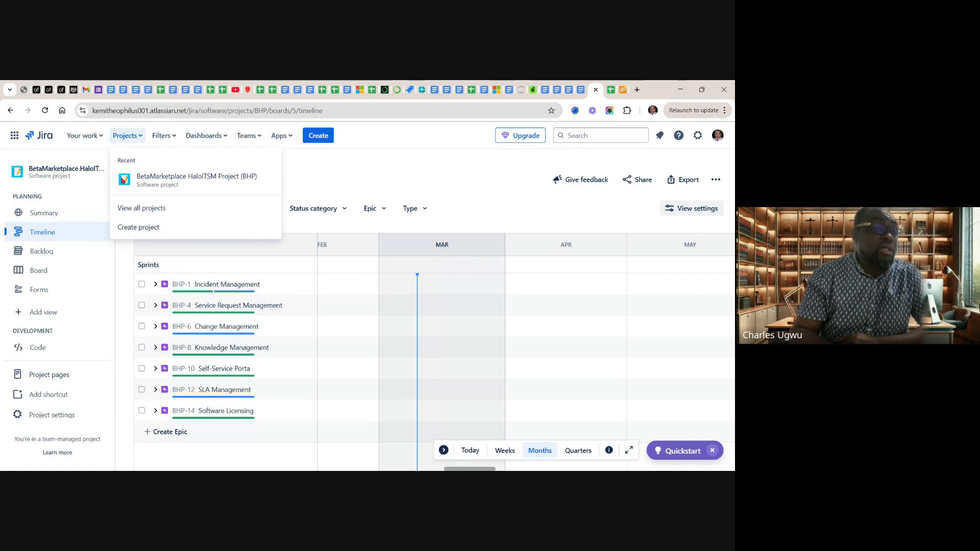
left_click(443, 178)
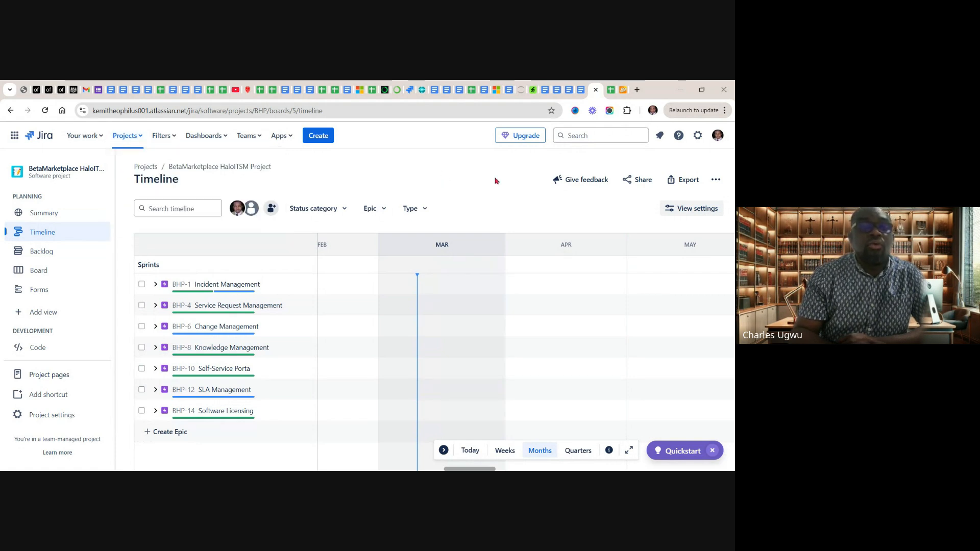
Search the web for "jira software" in a new browser tab and open Atlassian's official Jira page from the results
left_click(637, 90)
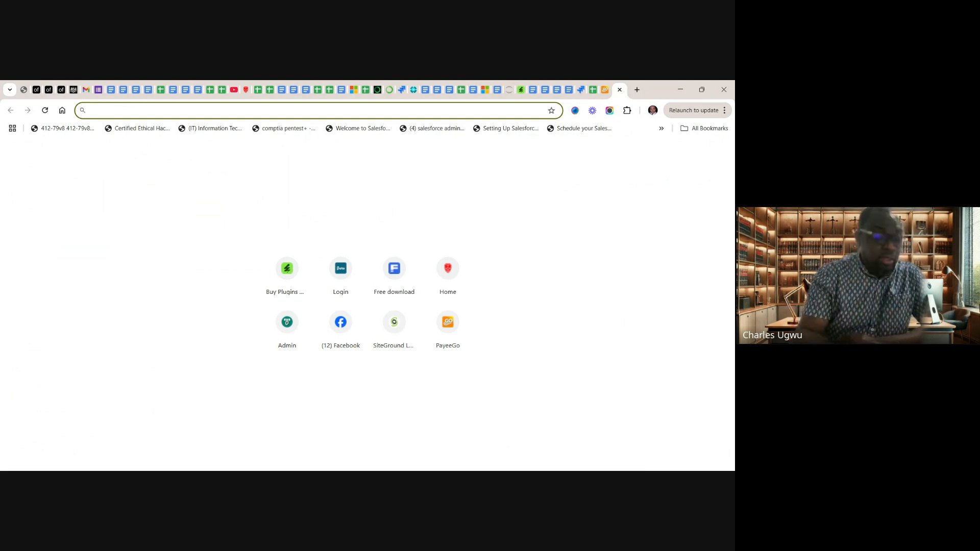
type("jir")
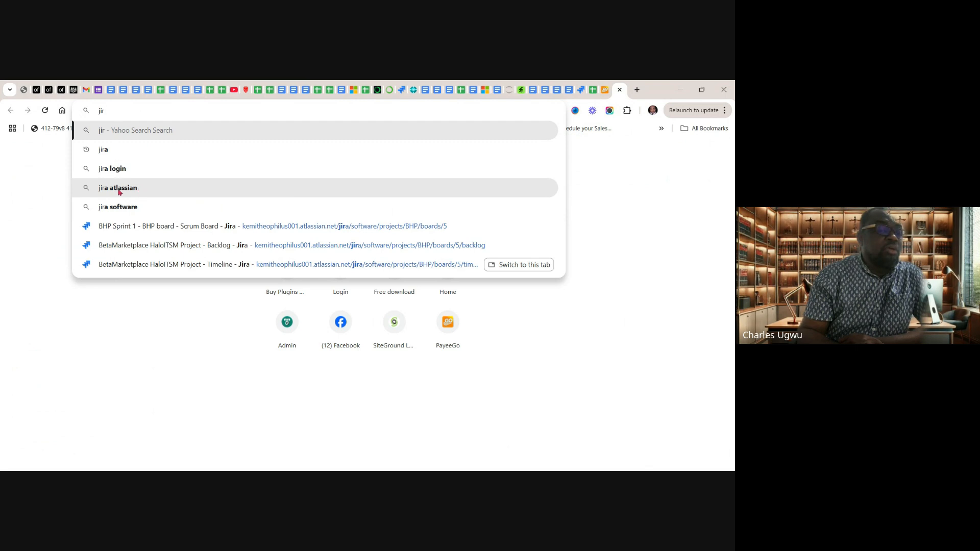
left_click(127, 207)
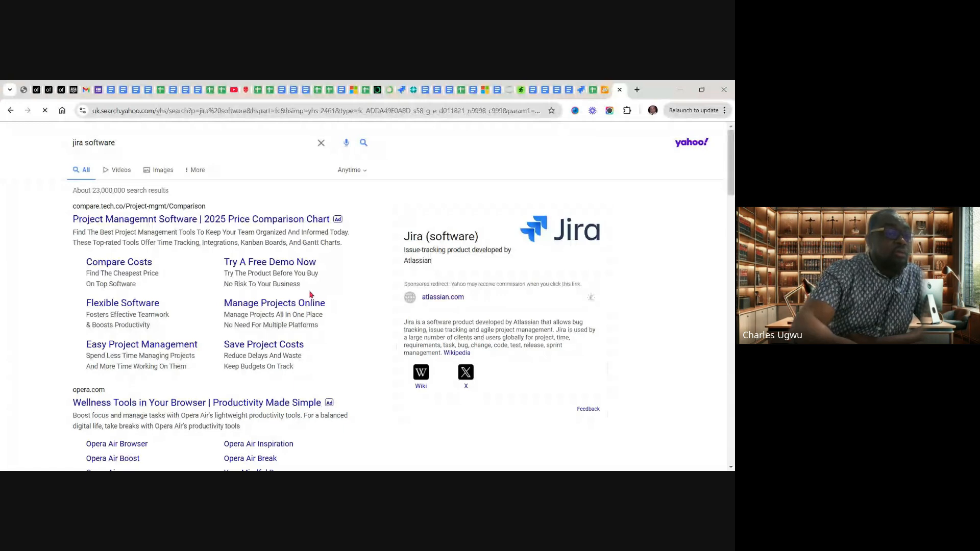
scroll(311, 295, "down", 2)
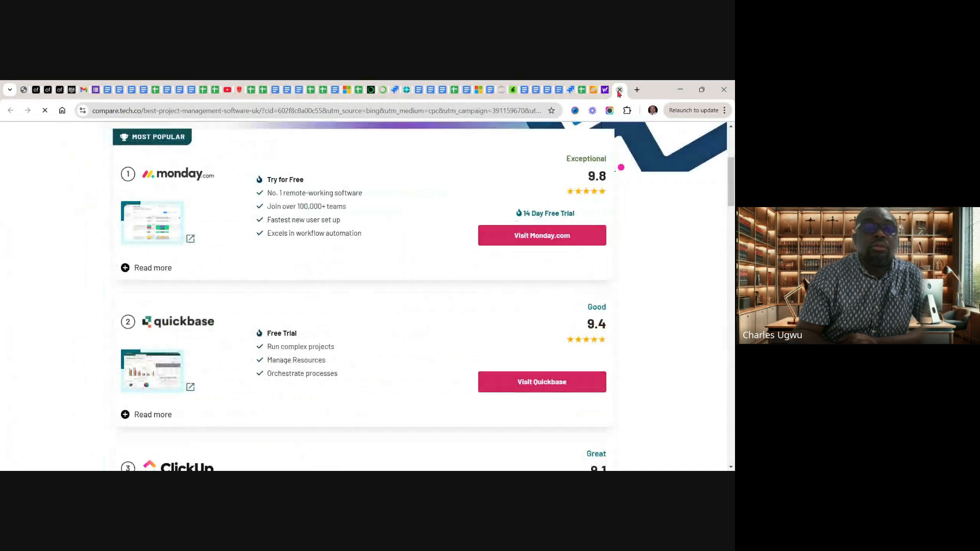
left_click(619, 91)
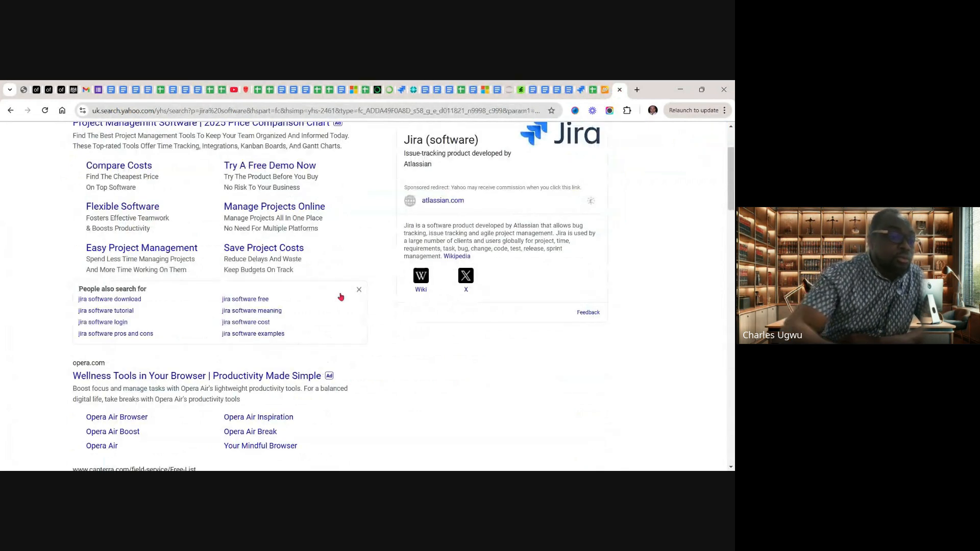
scroll(341, 297, "down", 3)
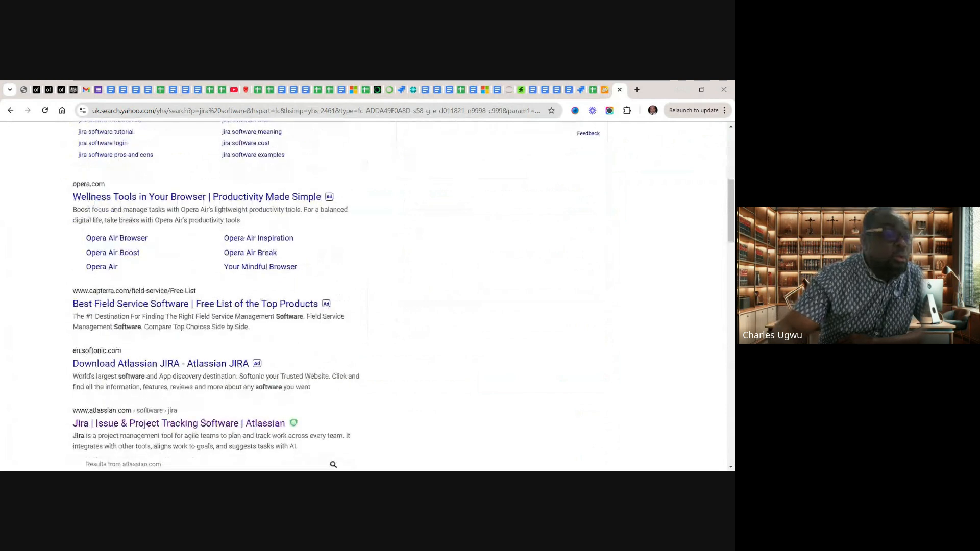
scroll(341, 297, "down", 2)
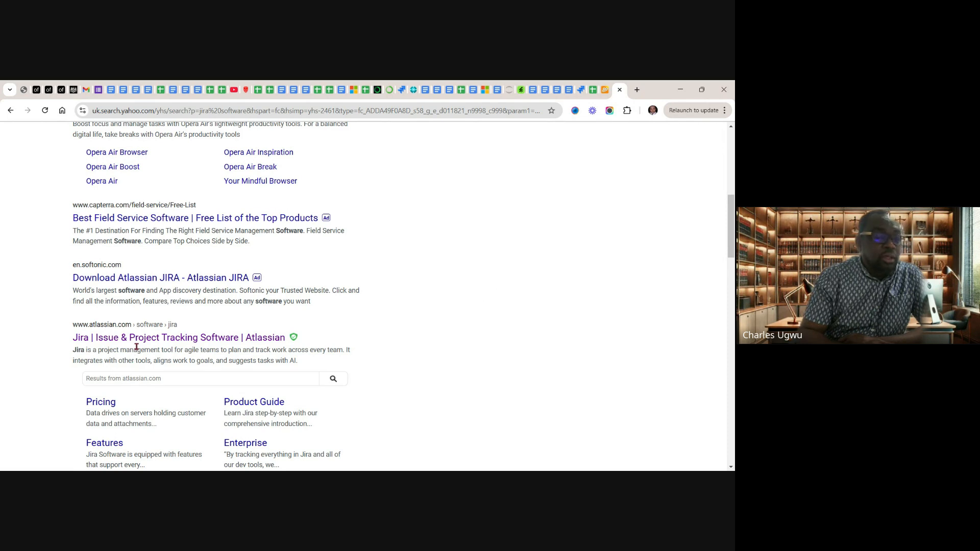
left_click(164, 338)
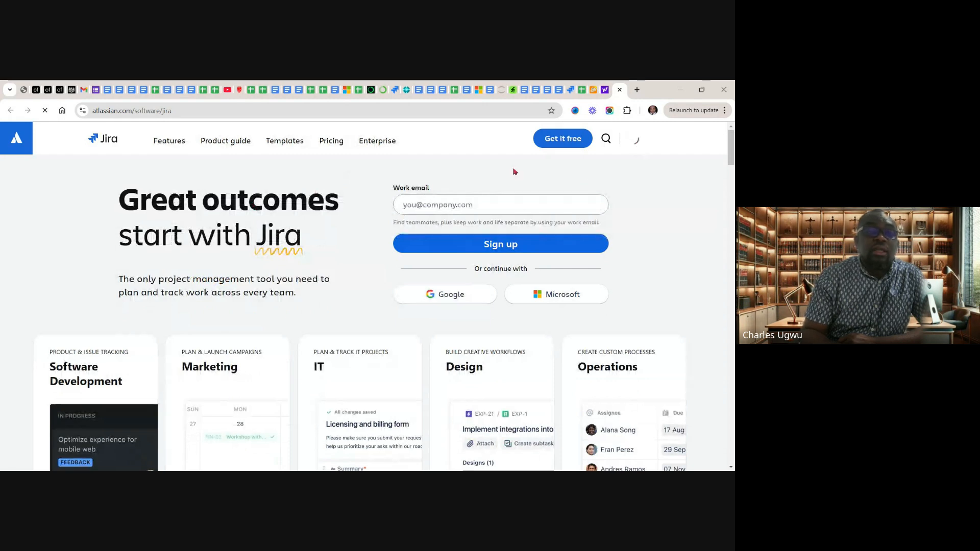
Dismiss the cookie notice on the Jira site and look through its project management features page
left_click(561, 139)
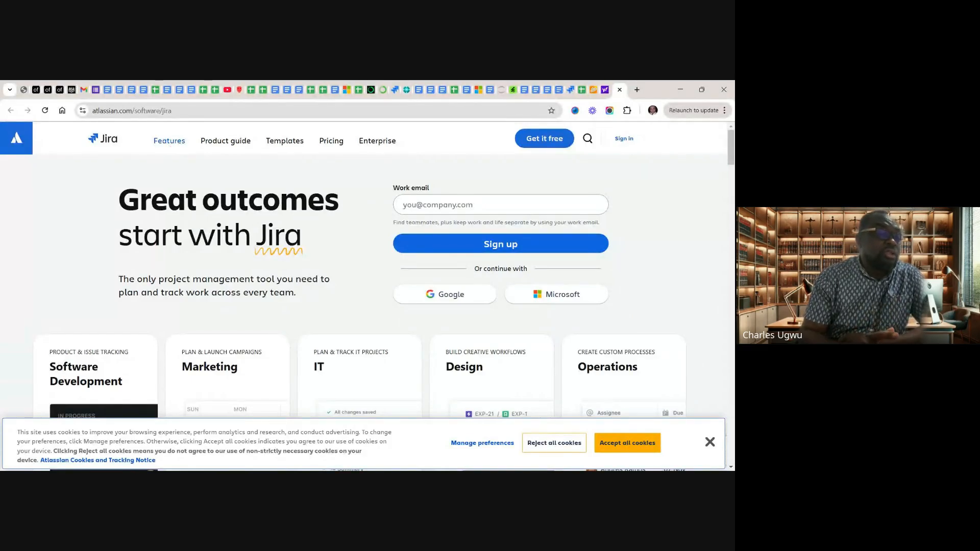
left_click(712, 442)
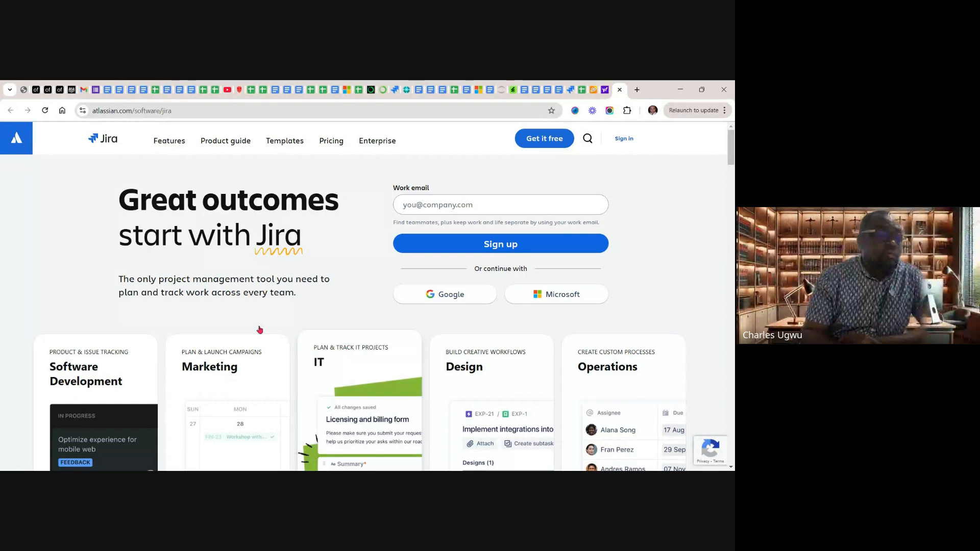
left_click(169, 143)
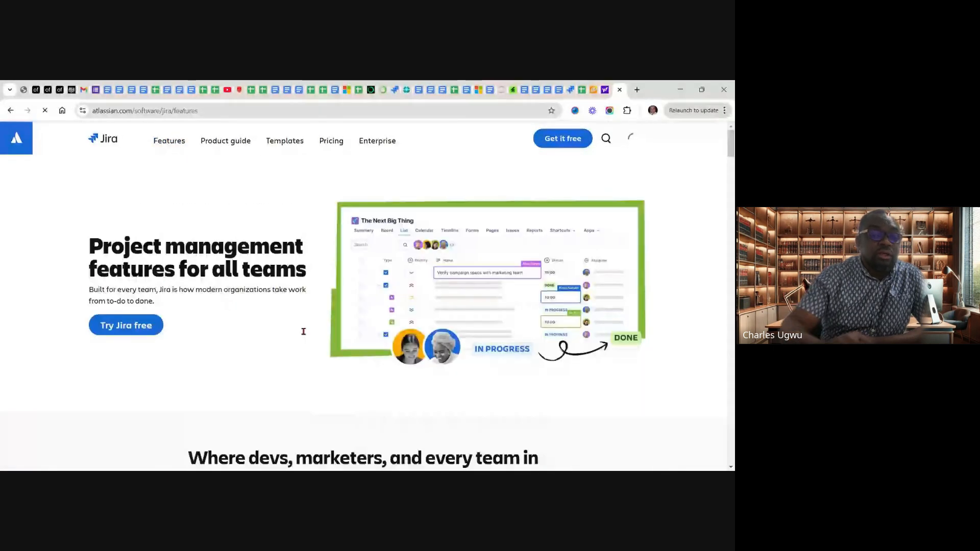
scroll(304, 331, "down", 10)
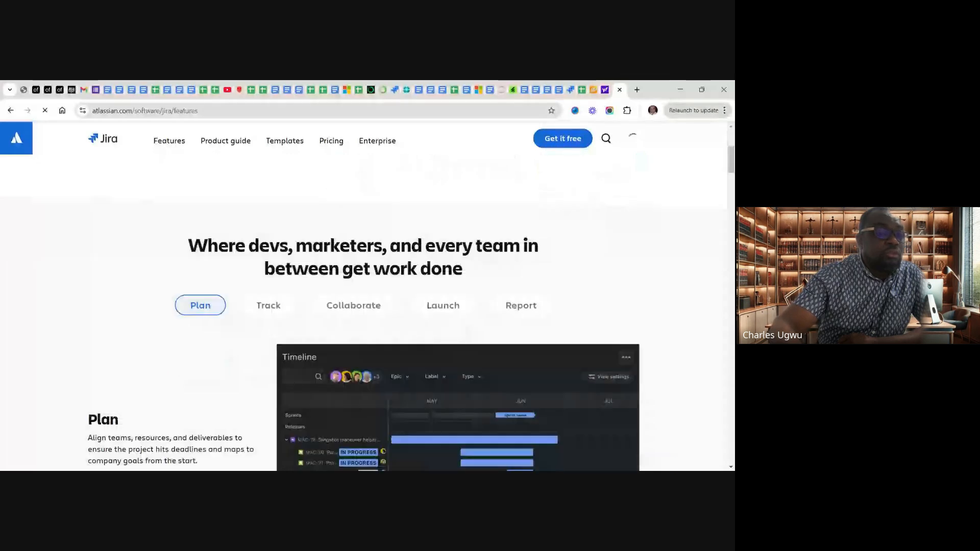
scroll(363, 313, "down", 15)
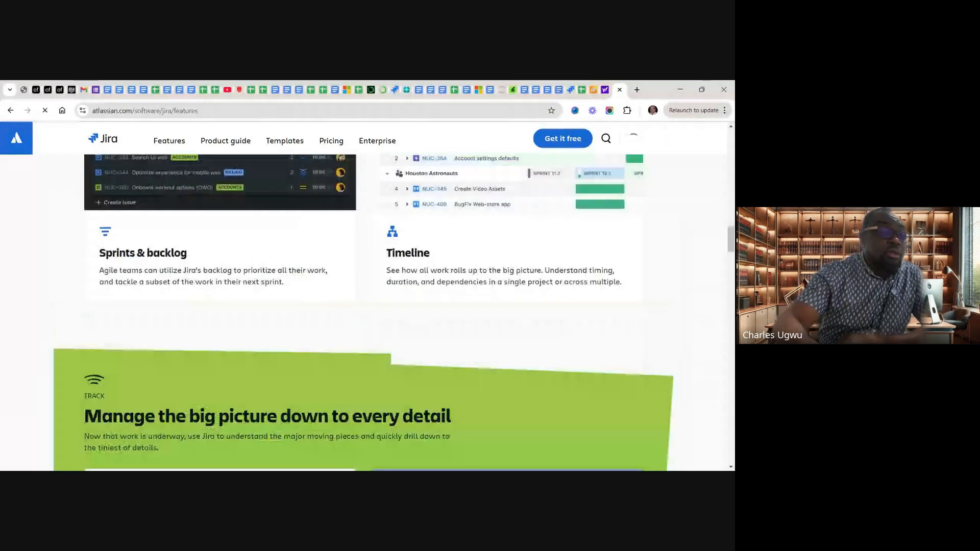
scroll(367, 311, "down", 4)
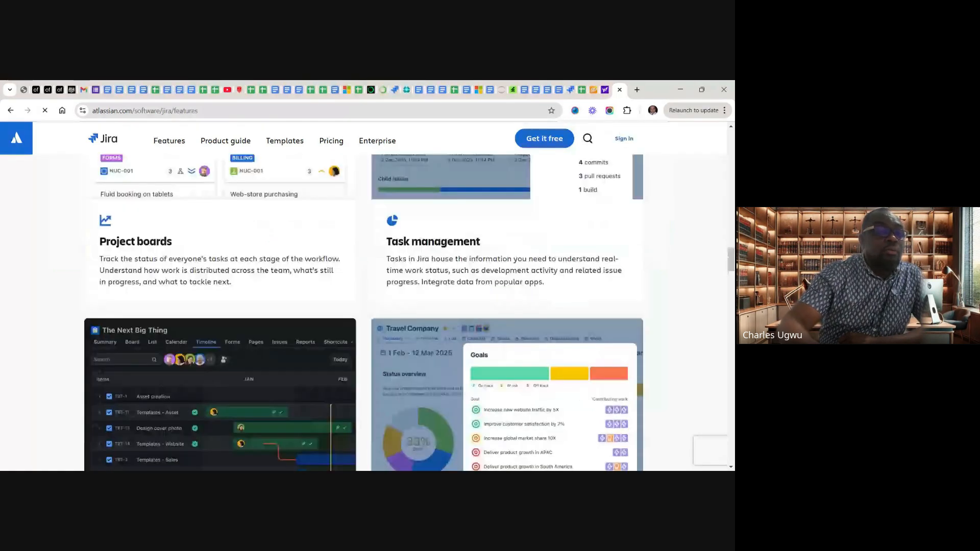
scroll(368, 313, "up", 20)
scroll(367, 313, "up", 5)
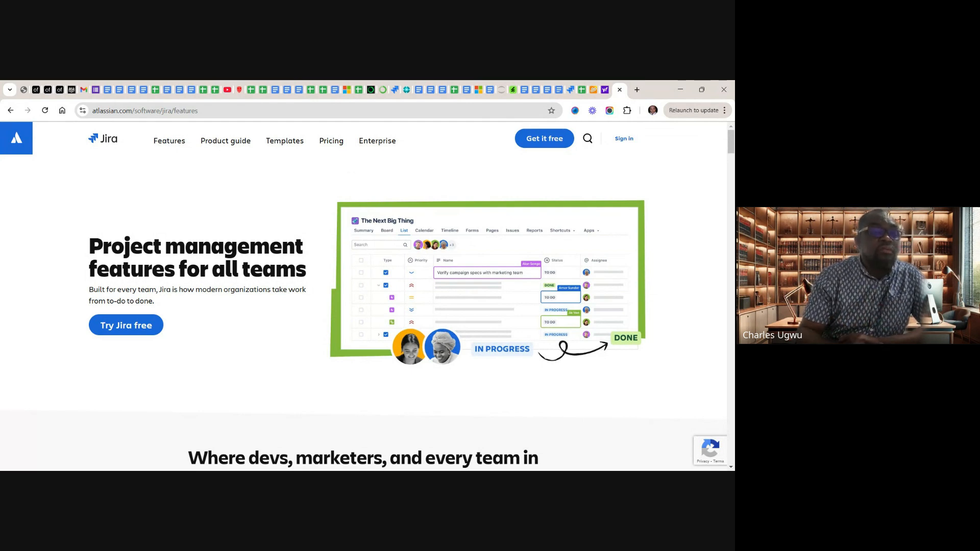
Open the Jira pricing page and compare the Free, Standard, Premium and Enterprise plans and what each includes
left_click(331, 142)
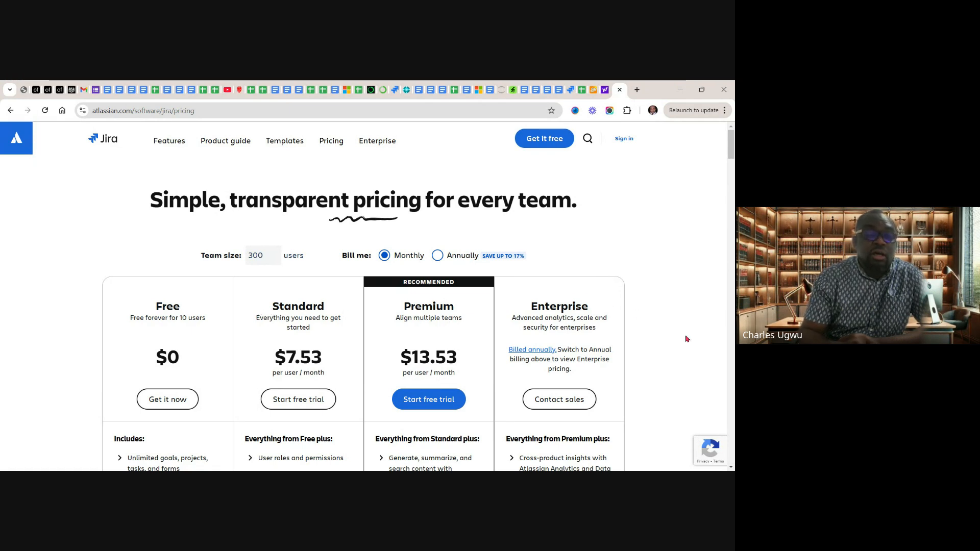
scroll(686, 339, "down", 2)
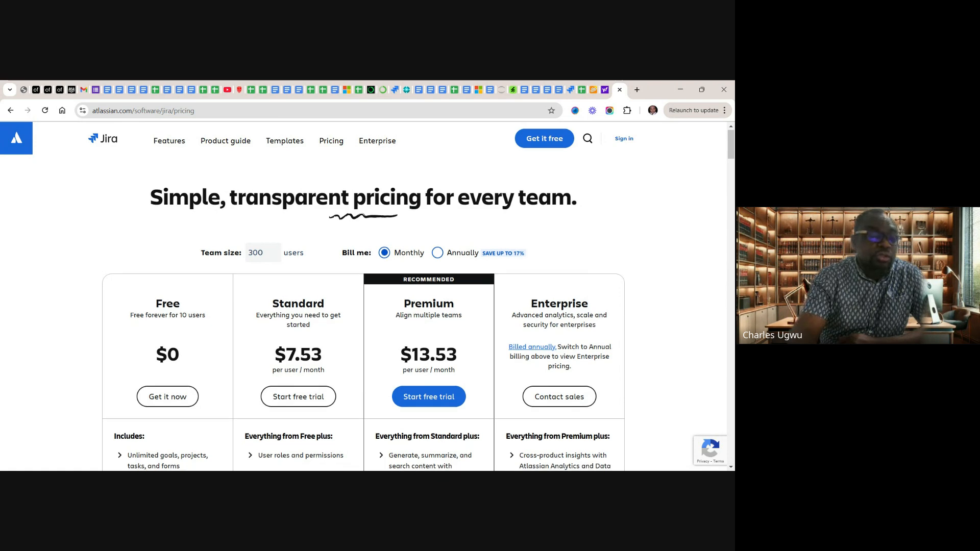
scroll(363, 306, "down", 2)
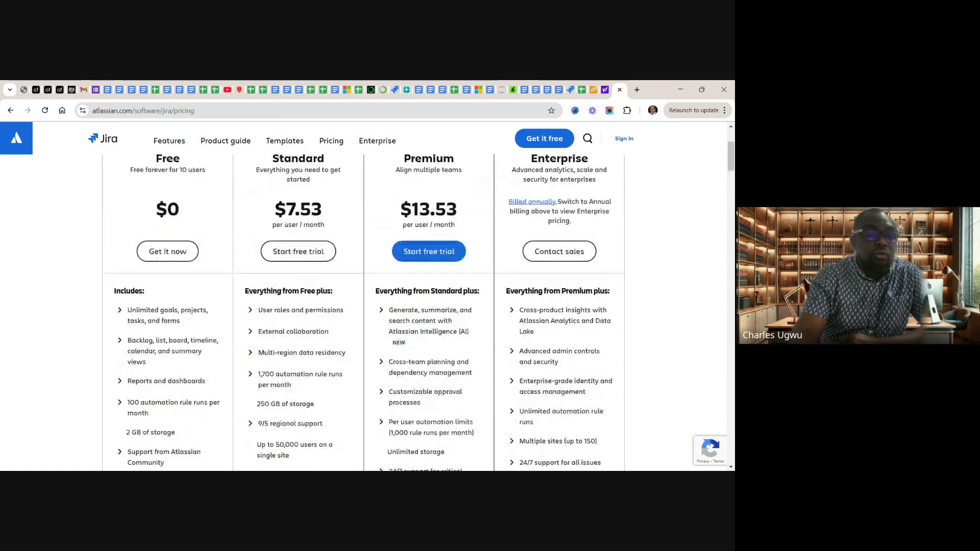
scroll(363, 307, "down", 2)
scroll(364, 307, "up", 1)
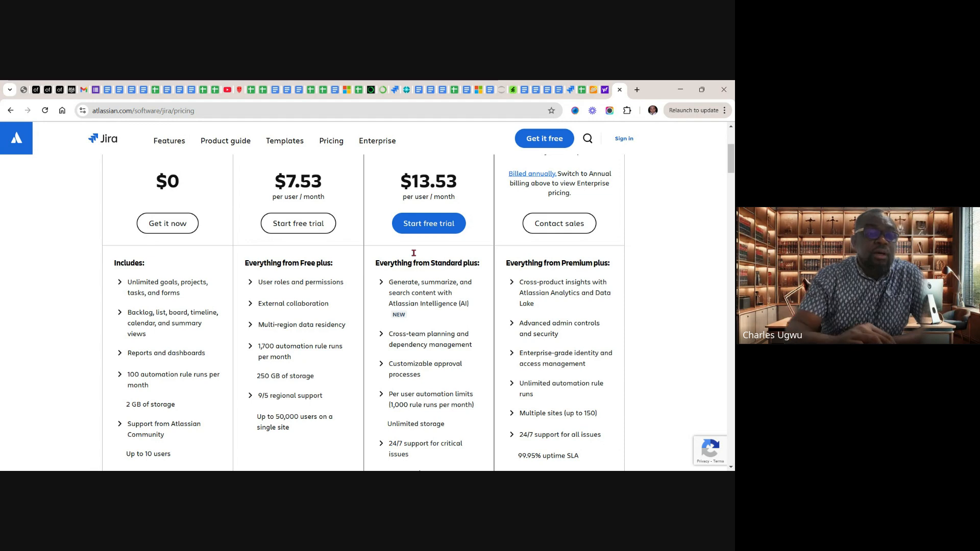
scroll(364, 309, "down", 2)
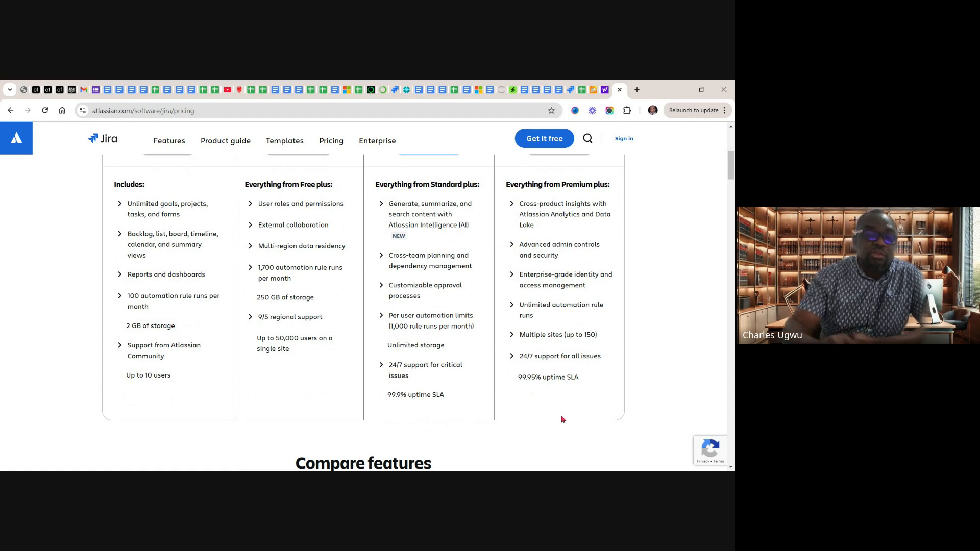
scroll(562, 419, "up", 5)
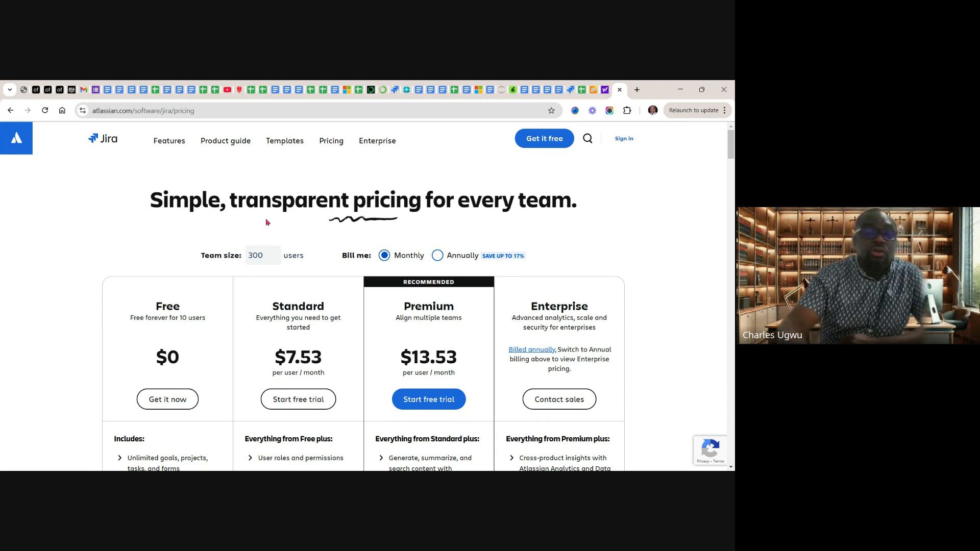
scroll(268, 223, "down", 1)
scroll(268, 222, "up", 1)
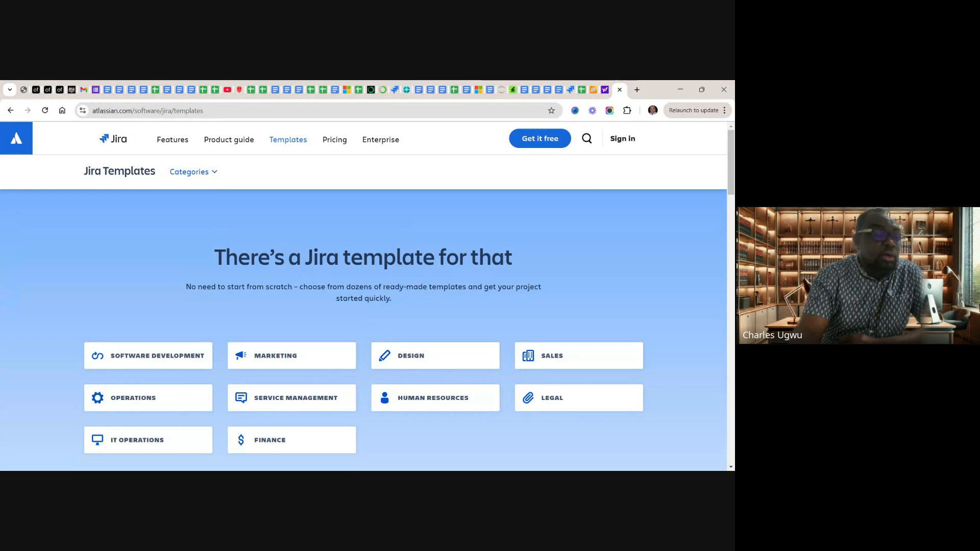
Look through the template categories on the Jira Templates page
scroll(256, 311, "down", 1)
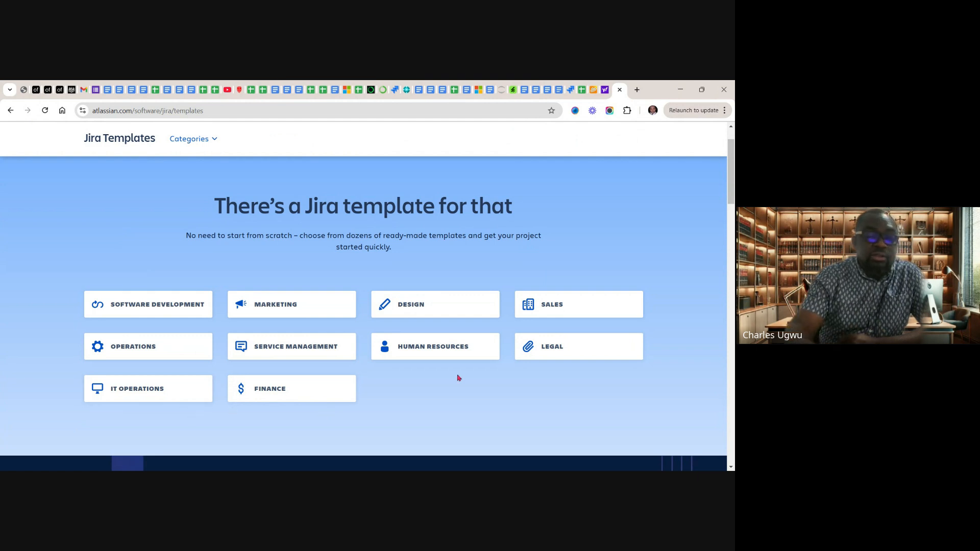
scroll(458, 378, "down", 2)
scroll(458, 378, "up", 3)
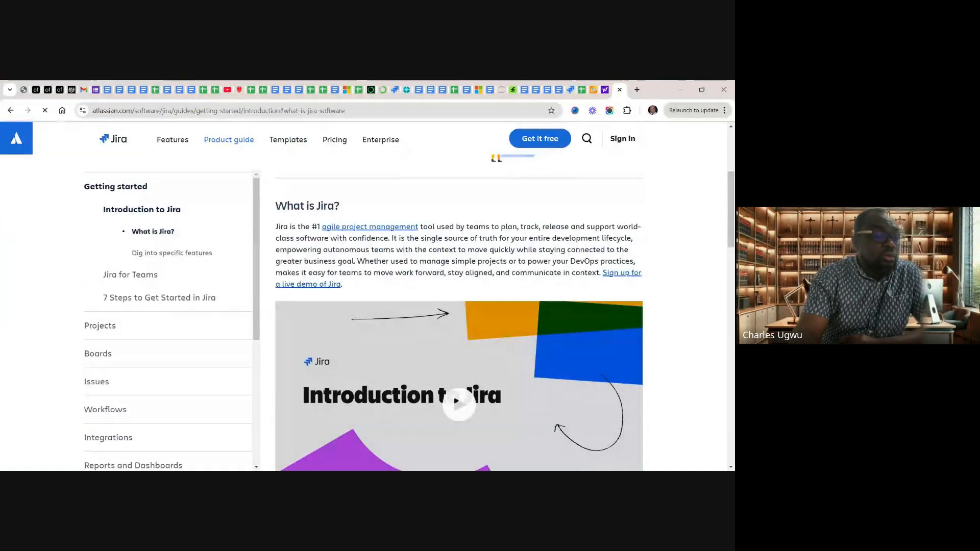
Look through the Jira product guide's getting-started introduction and its list of guide topics
scroll(168, 319, "down", 5)
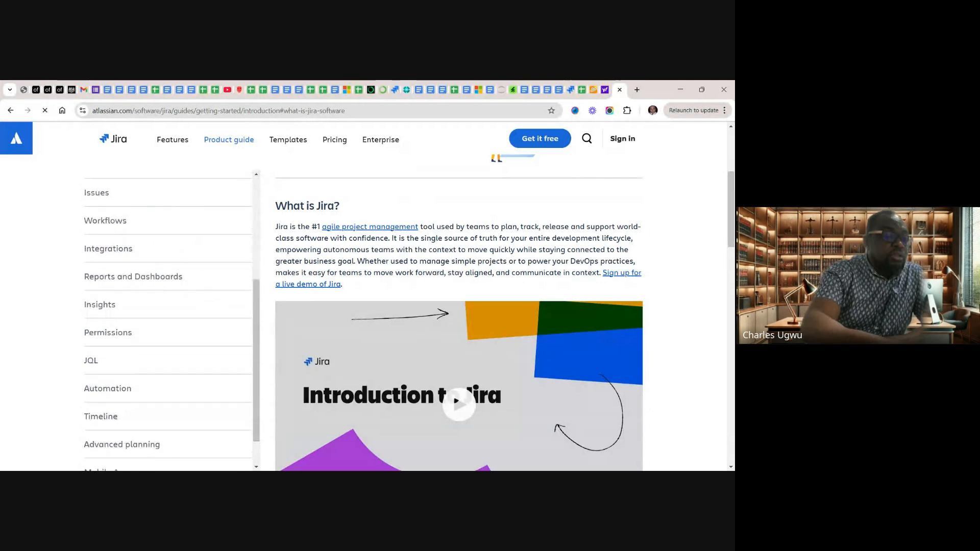
scroll(169, 319, "up", 5)
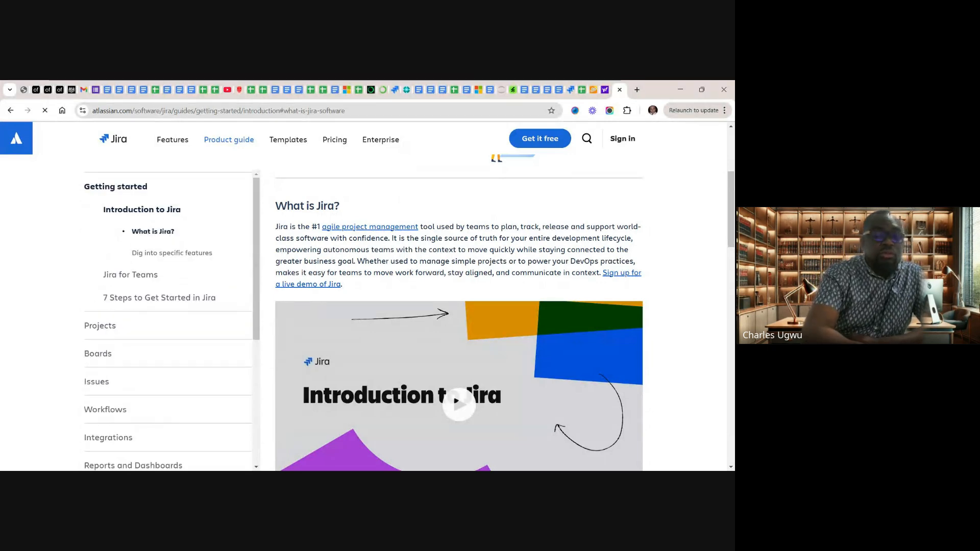
scroll(363, 313, "up", 5)
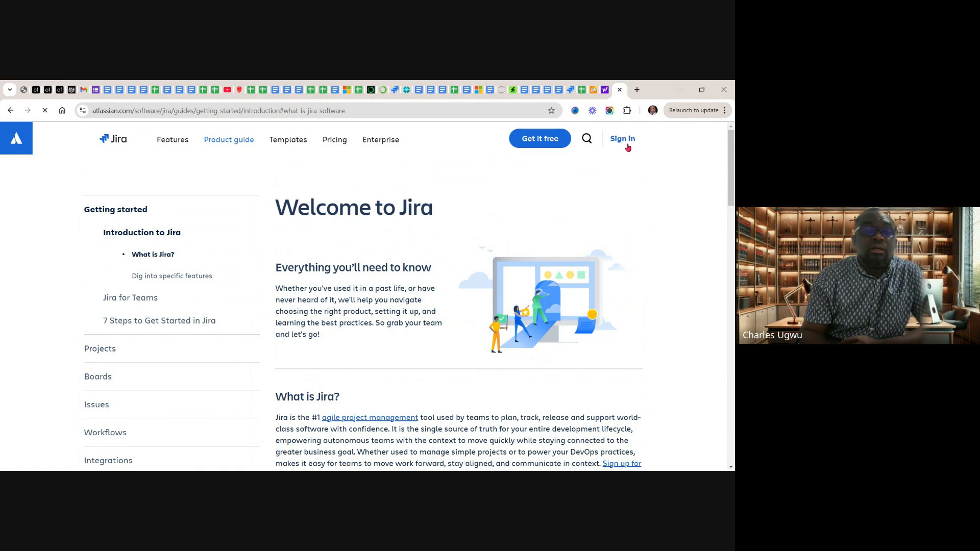
Go past the open Jira project to the Dynamics 365 CRM Product Backlog Template spreadsheet and review its columns and user stories
left_click(571, 94)
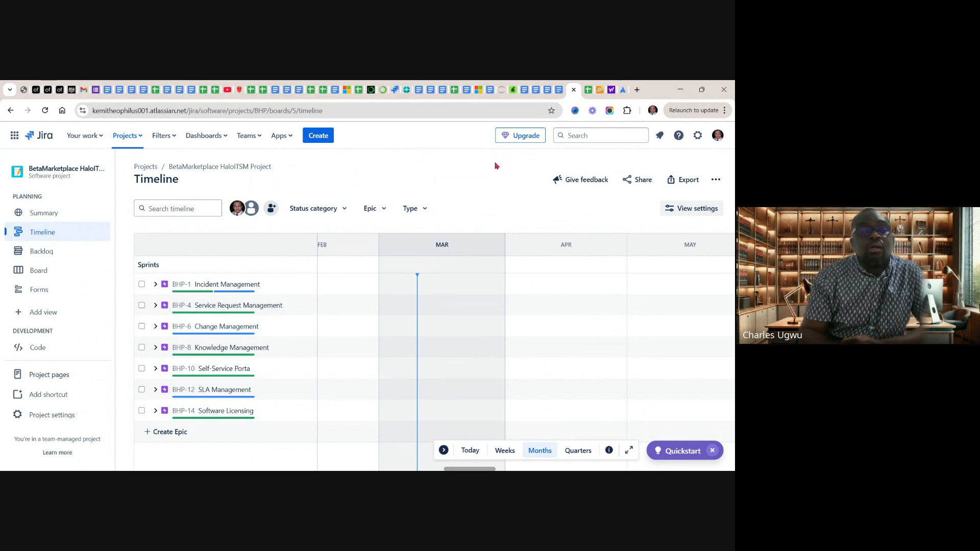
left_click(588, 91)
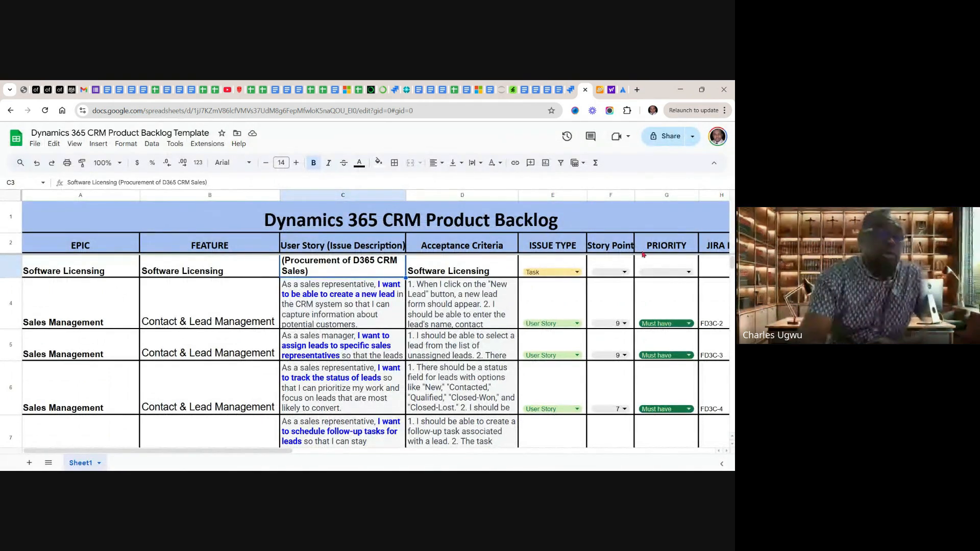
scroll(365, 352, "down", 3)
scroll(365, 326, "up", 3)
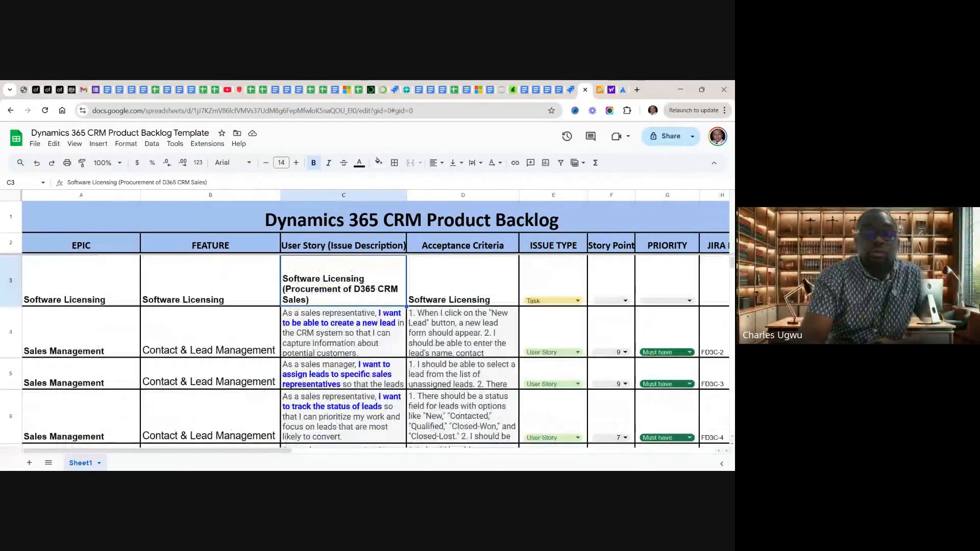
scroll(365, 327, "right", 2)
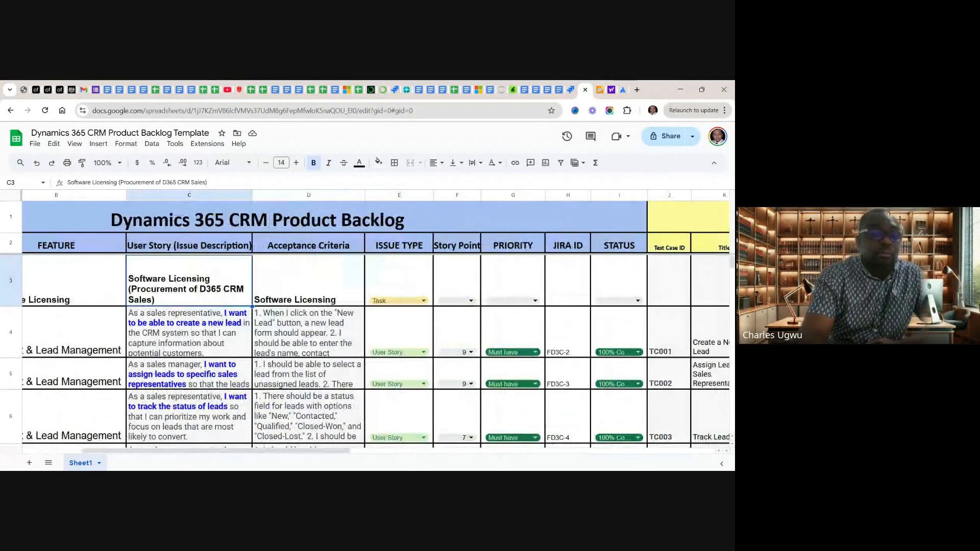
scroll(365, 327, "left", 2)
scroll(365, 327, "down", 6)
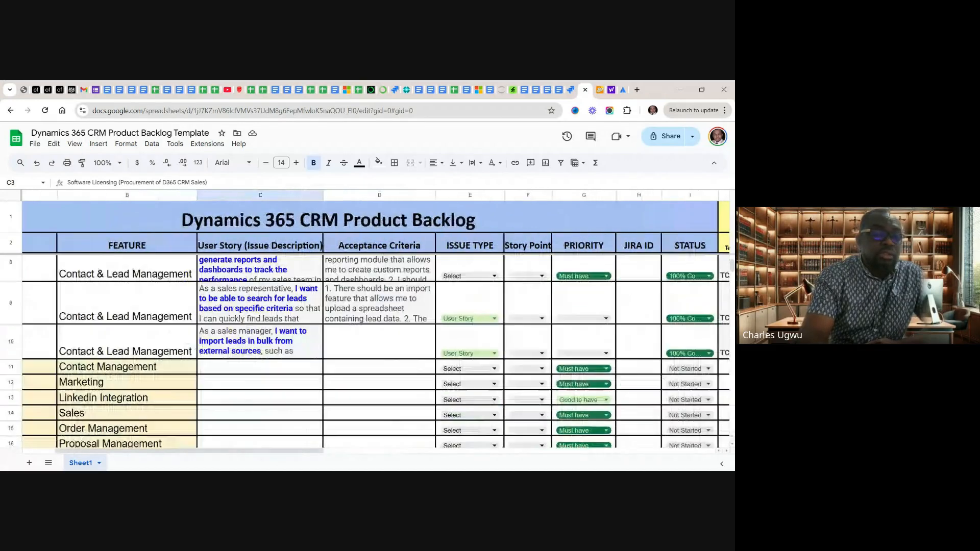
scroll(365, 327, "left", 2)
scroll(365, 326, "up", 2)
scroll(365, 327, "up", 3)
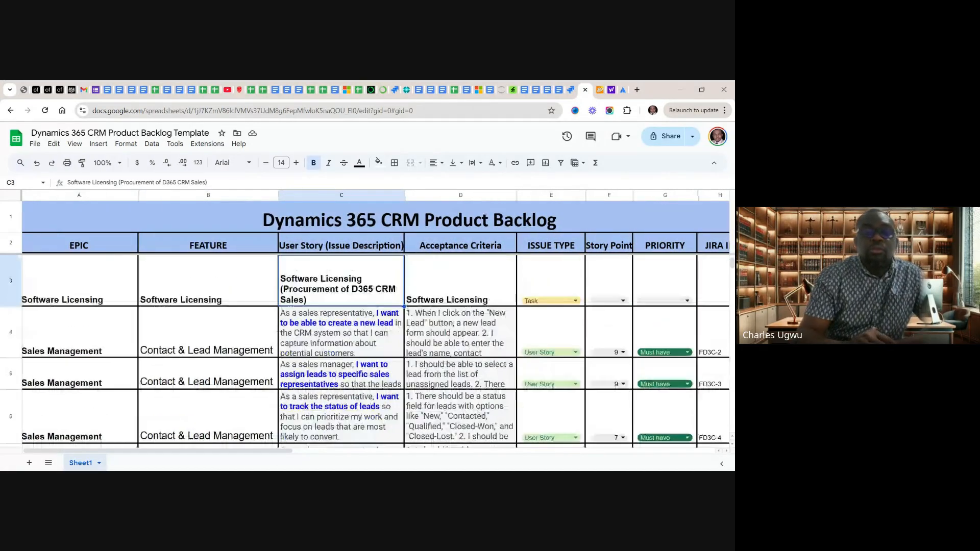
scroll(365, 327, "right", 2)
scroll(365, 327, "right", 1)
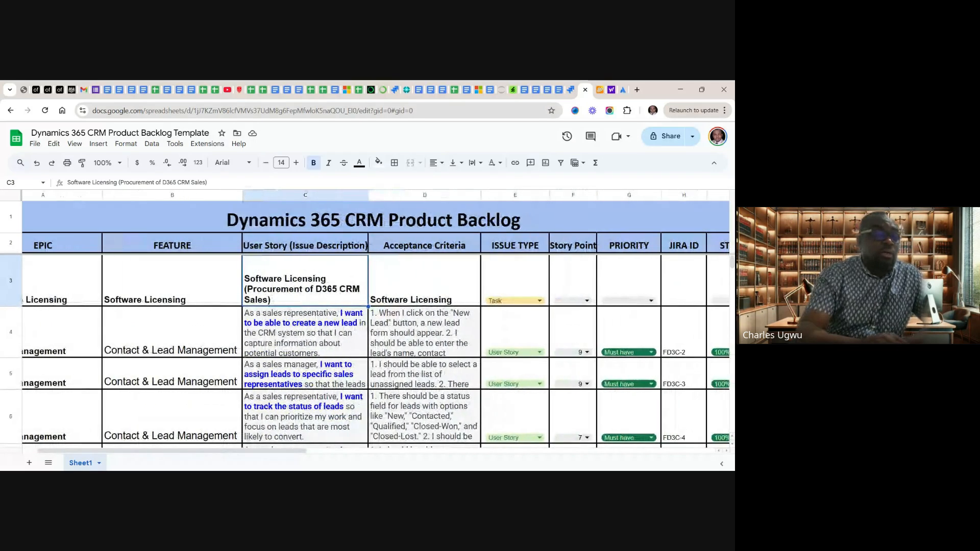
scroll(365, 327, "left", 2)
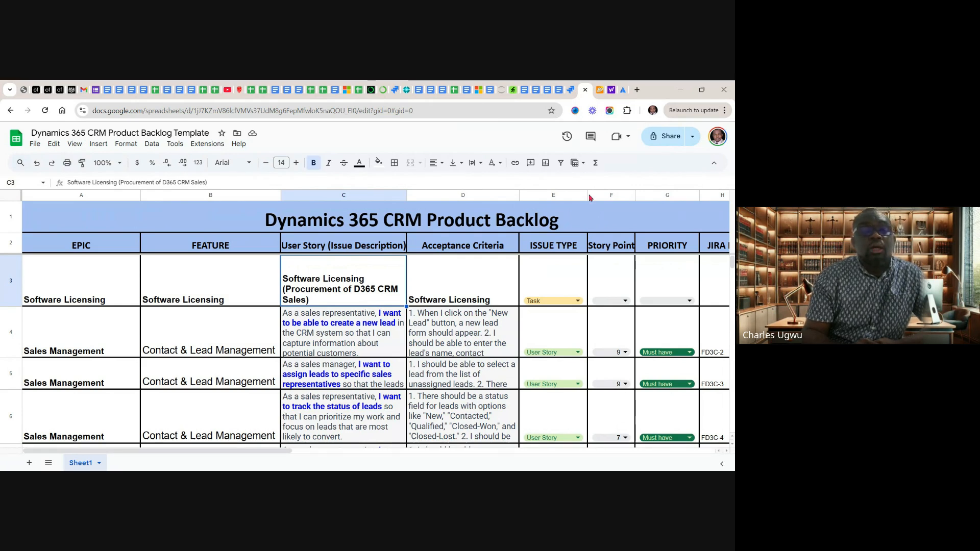
Return to the open Jira project and start creating a new project from the Software development templates
left_click(570, 90)
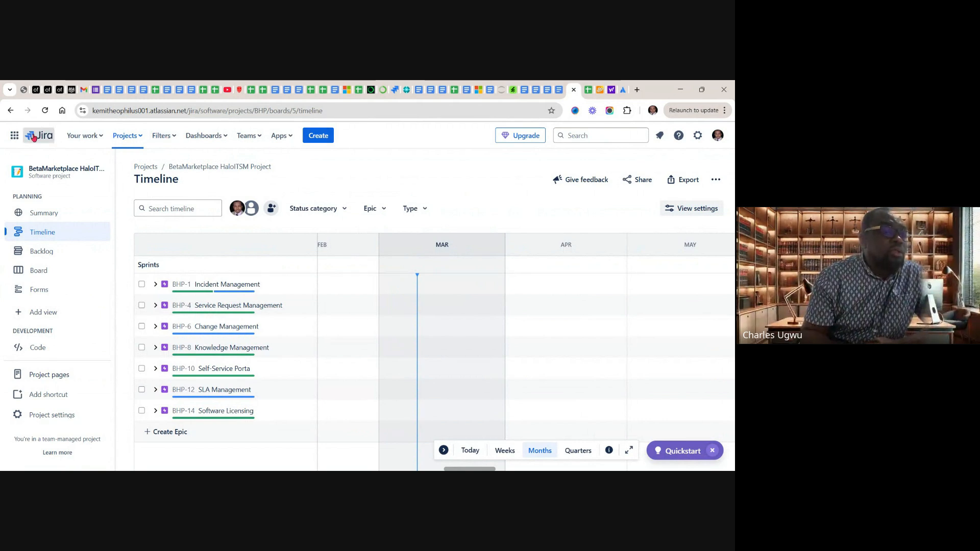
left_click(140, 137)
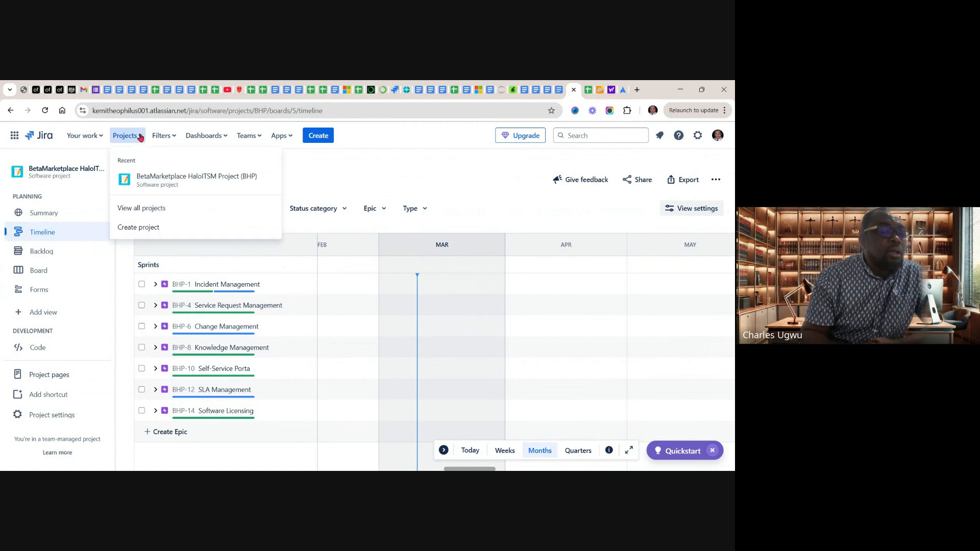
left_click(143, 229)
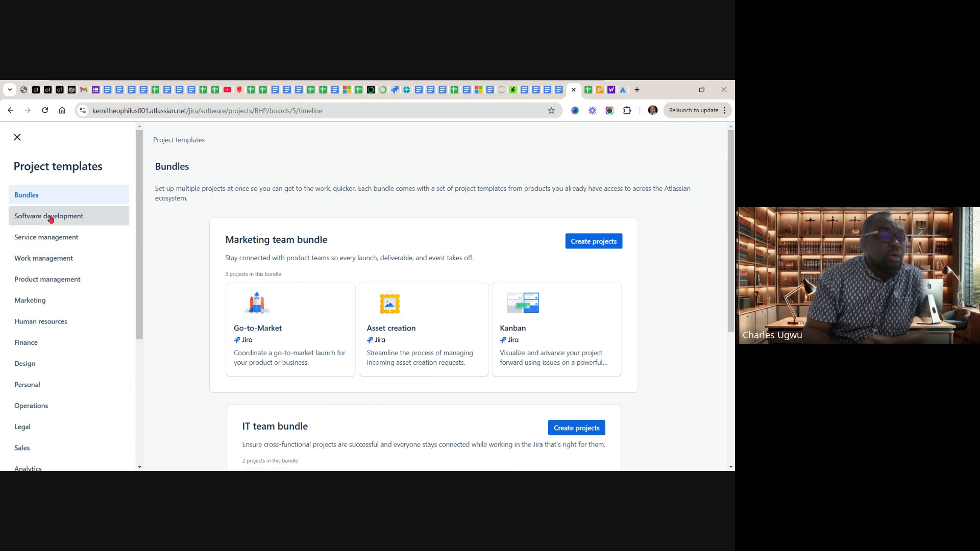
left_click(50, 217)
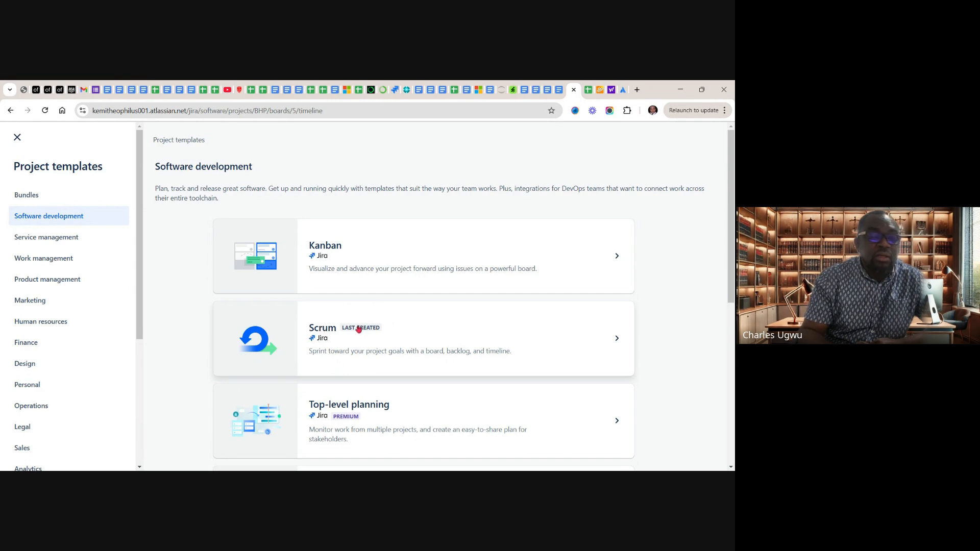
Use the Scrum template for the new project and select the team-managed project type
left_click(340, 330)
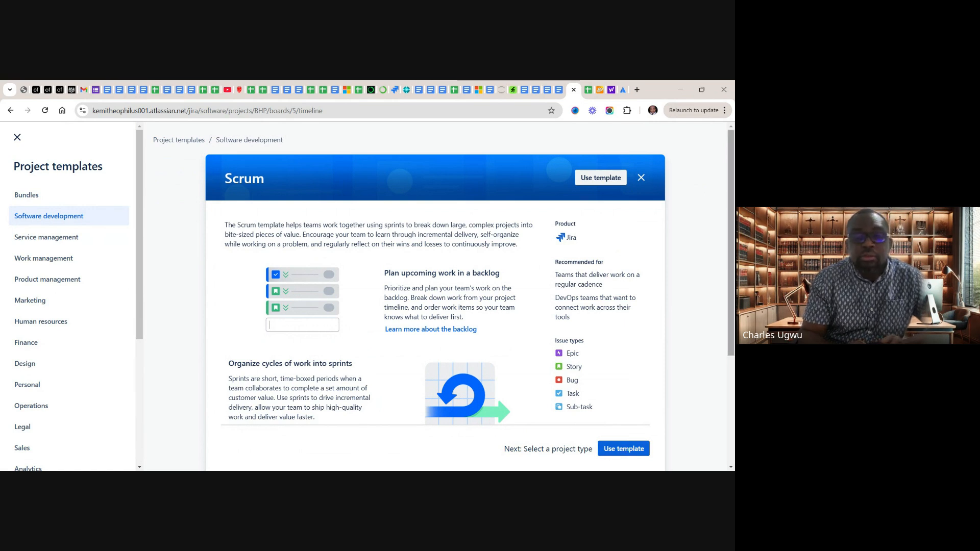
scroll(733, 348, "down", 3)
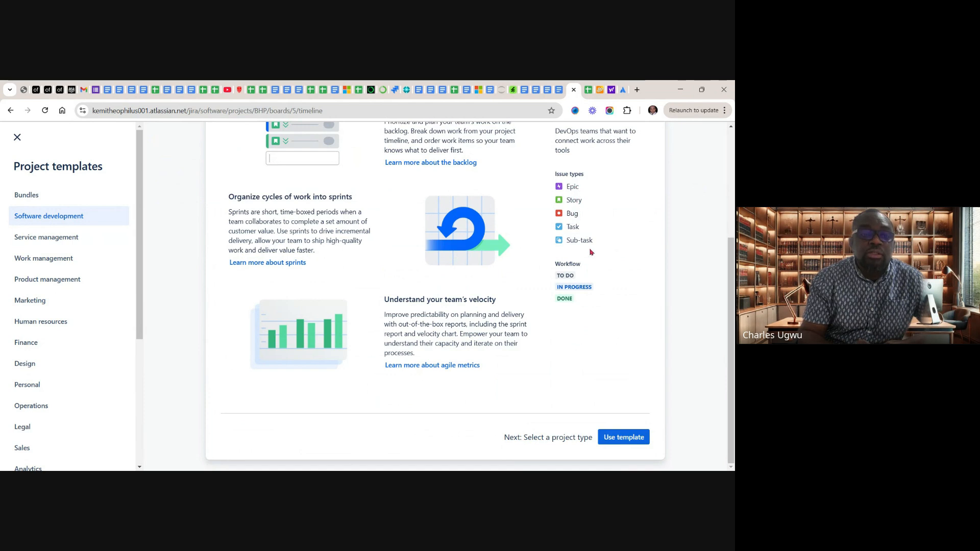
left_click(619, 440)
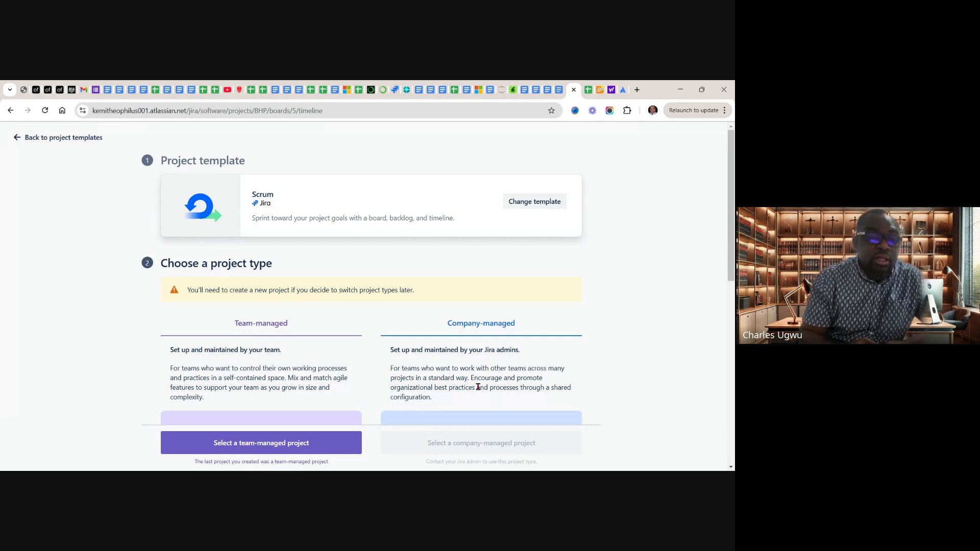
left_click(266, 444)
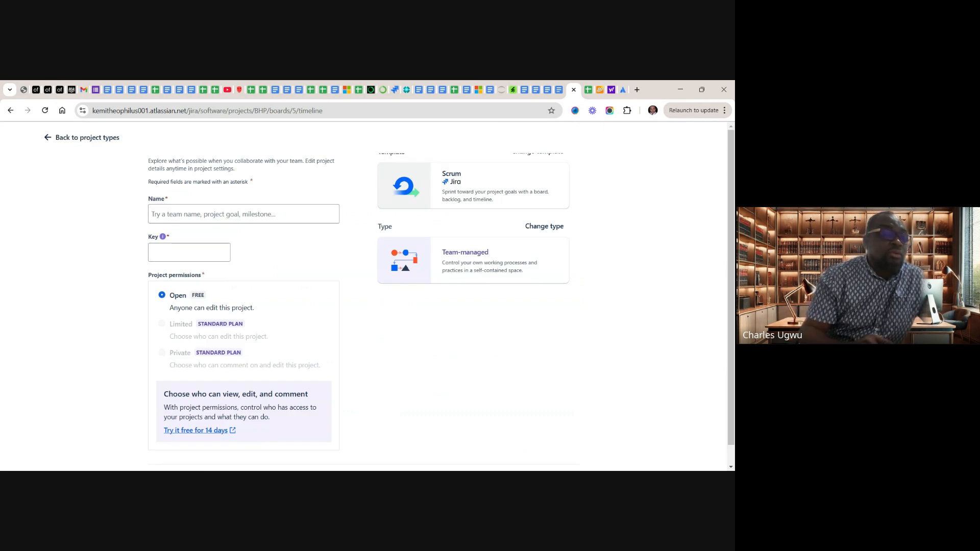
Name the new project PayeeGO D365 CRM Implementation and create it
left_click(225, 213)
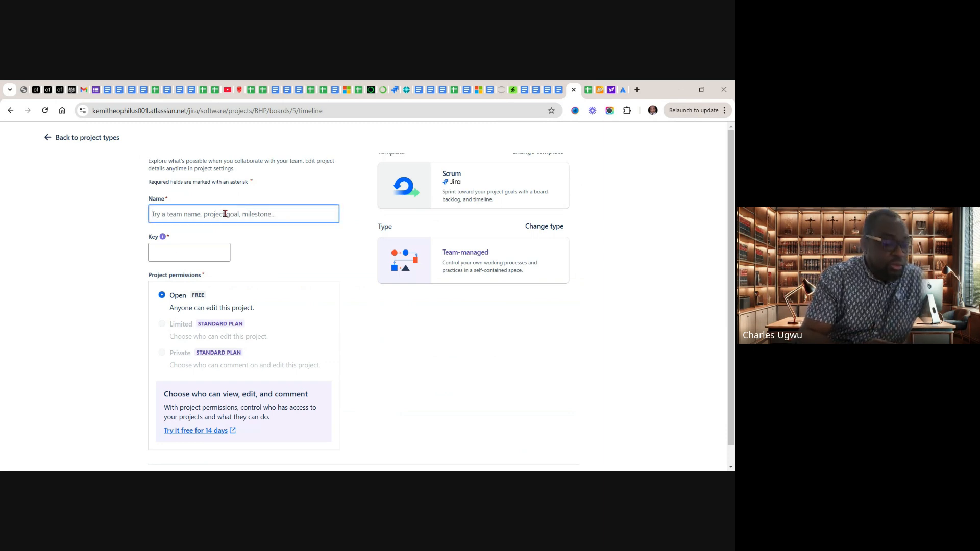
type("P")
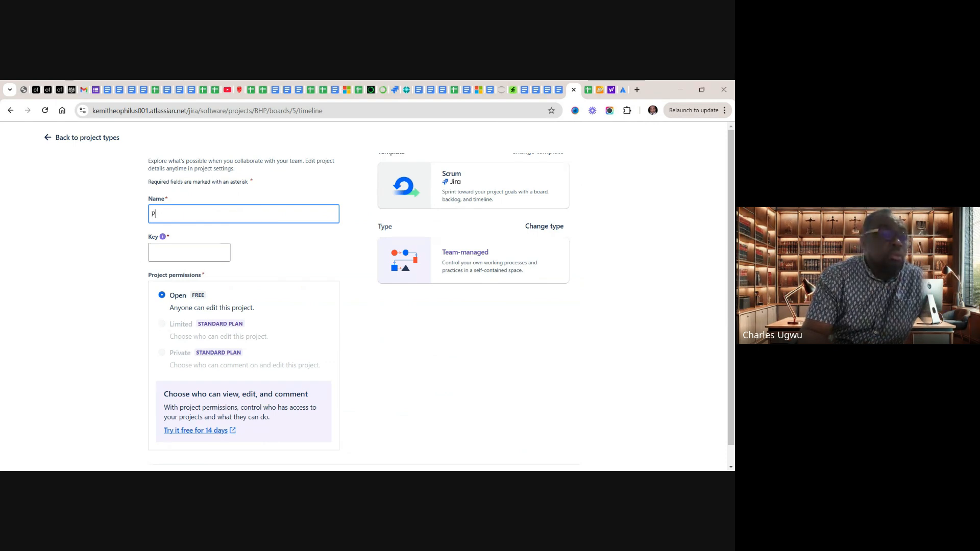
type("a")
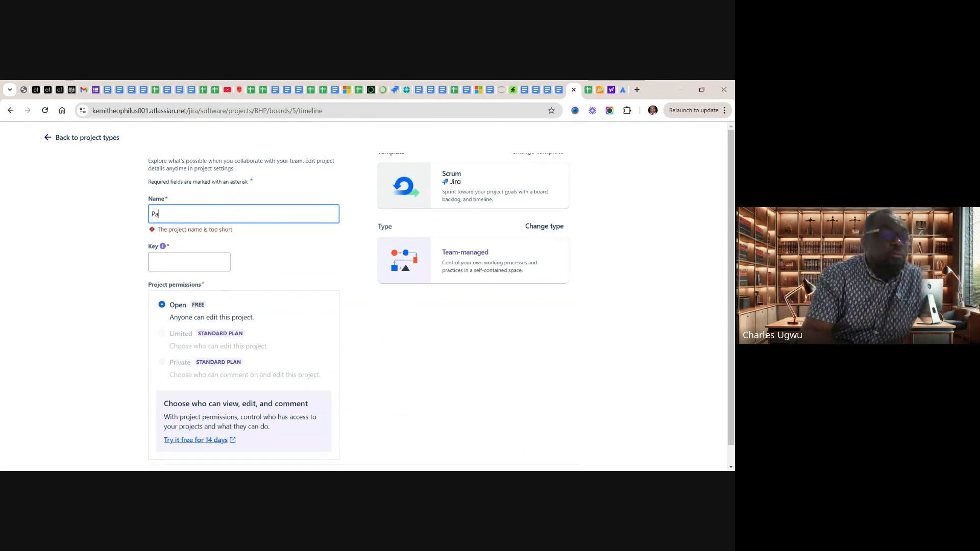
type("ye")
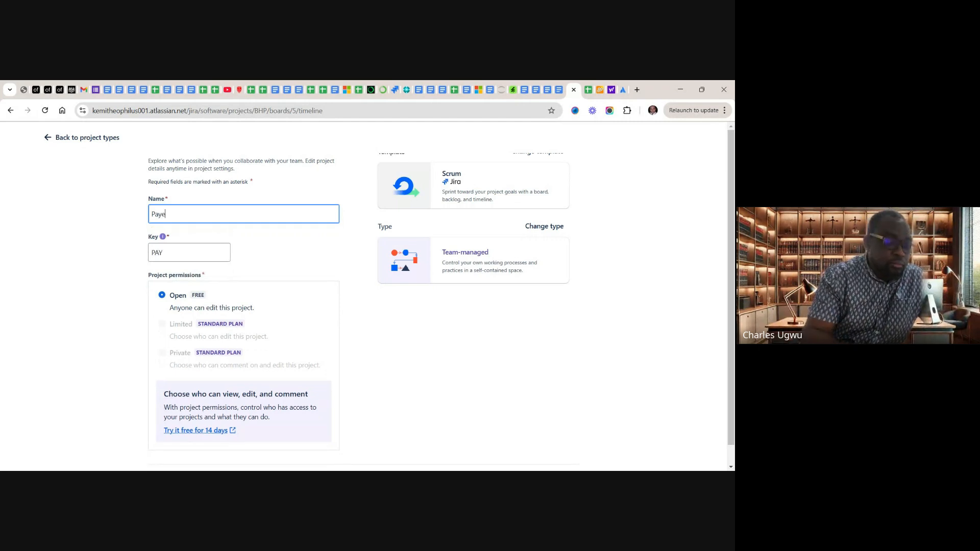
type("eG")
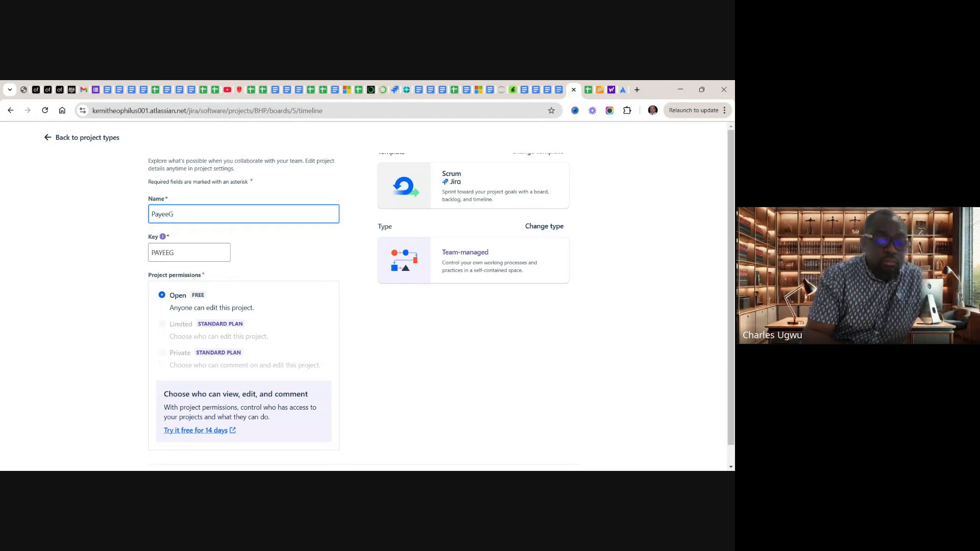
type("O ")
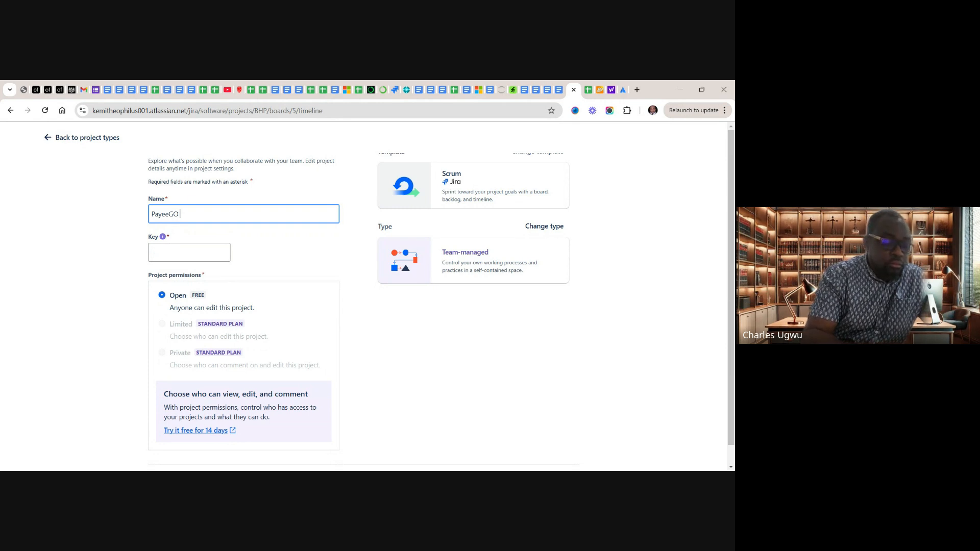
type("CRM I")
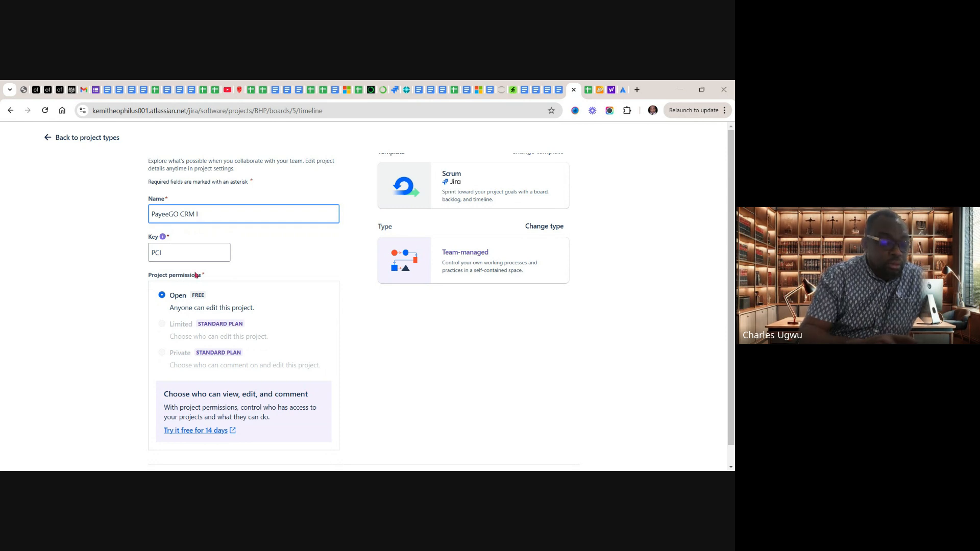
type("D")
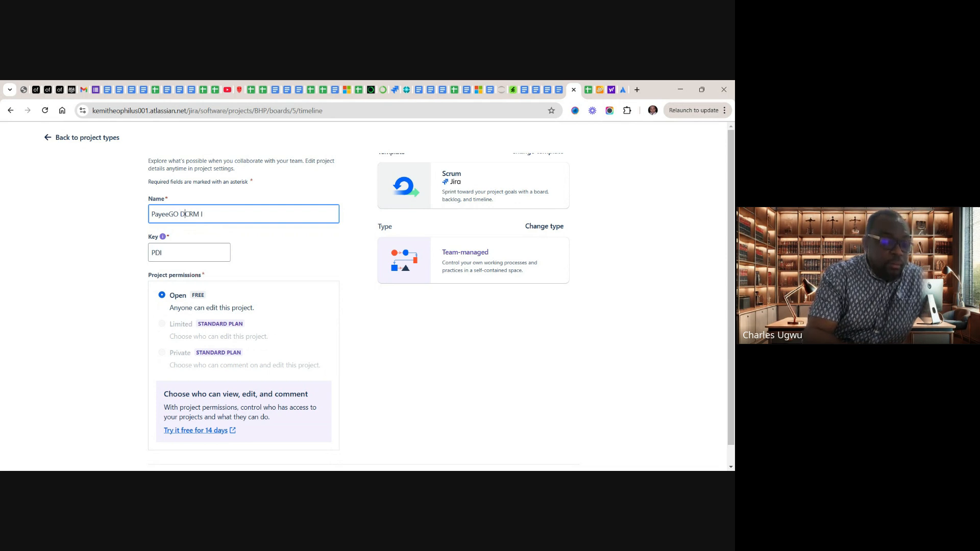
type("365")
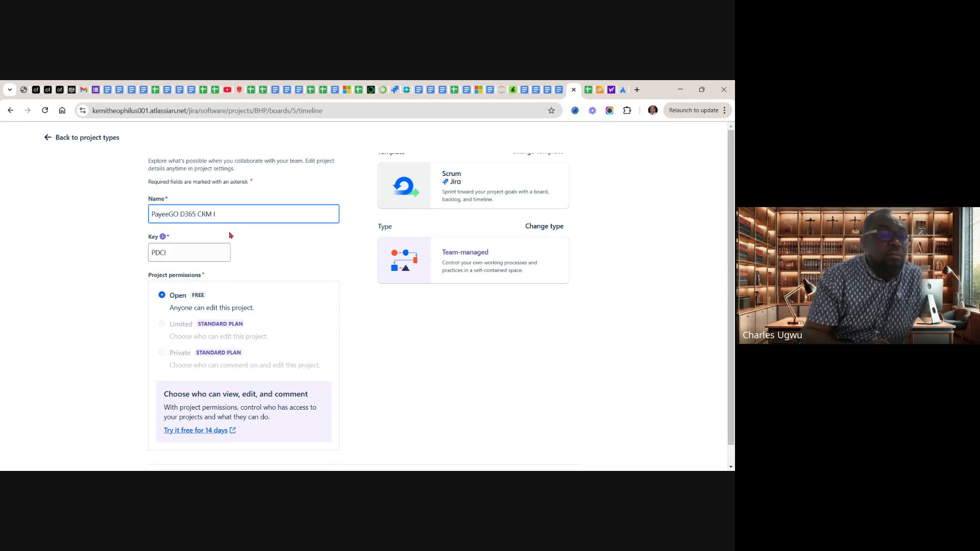
key("BackSpace")
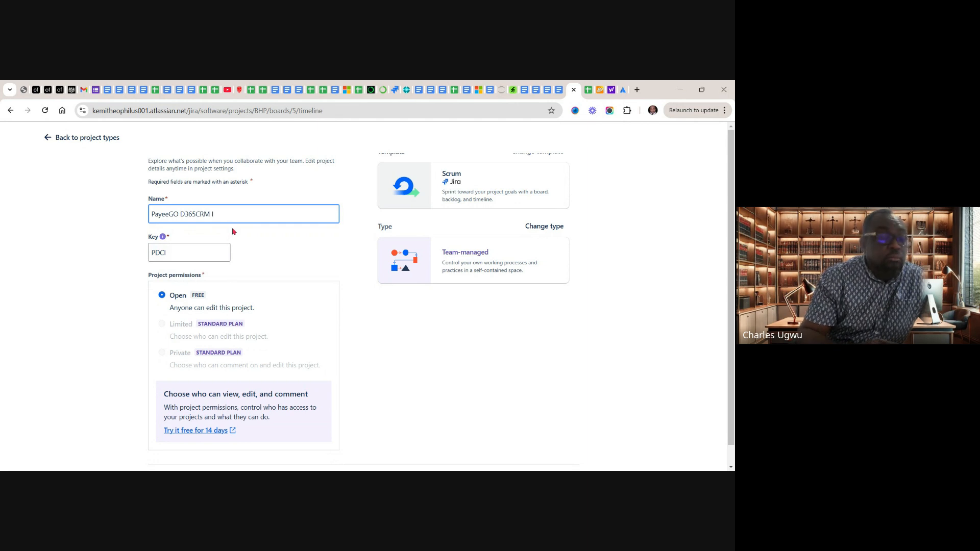
type("I")
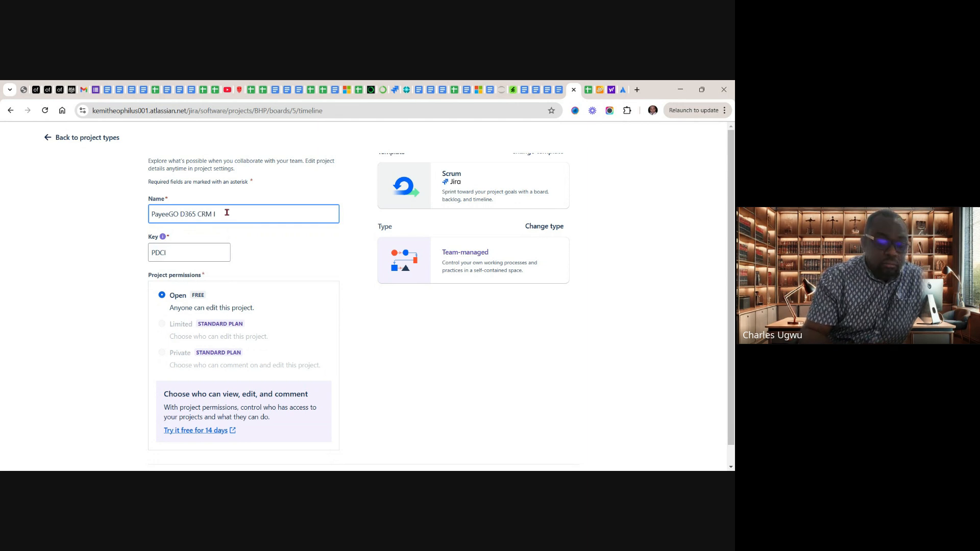
type("m")
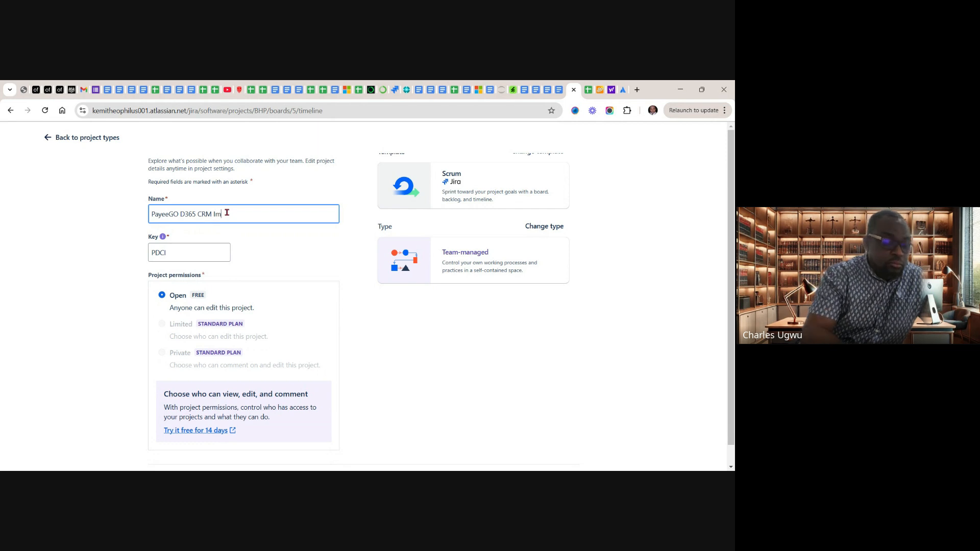
type("ple")
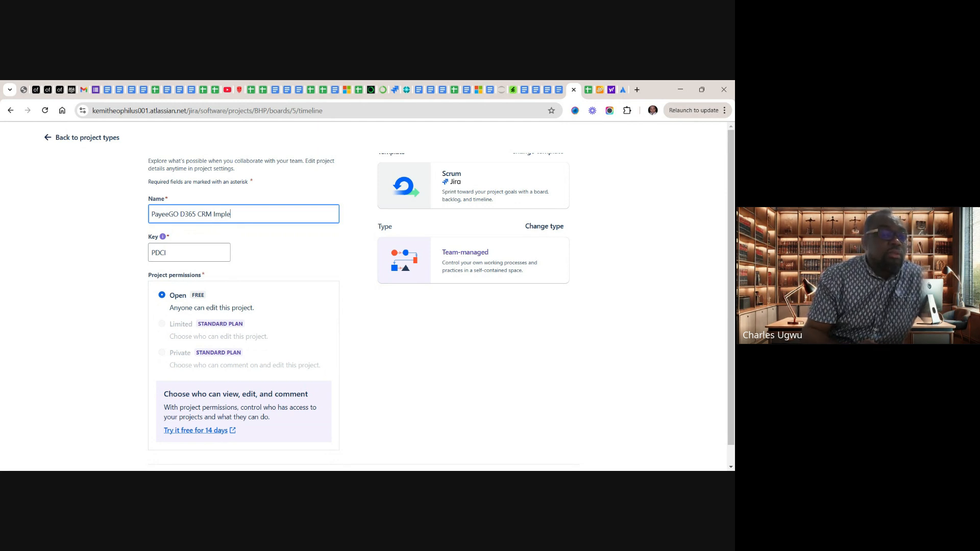
type("mentation")
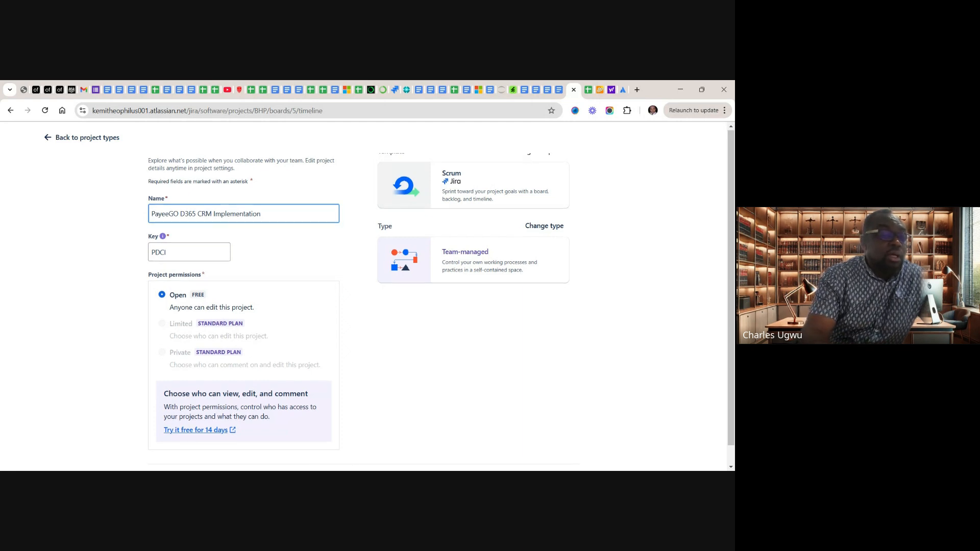
scroll(339, 293, "down", 1)
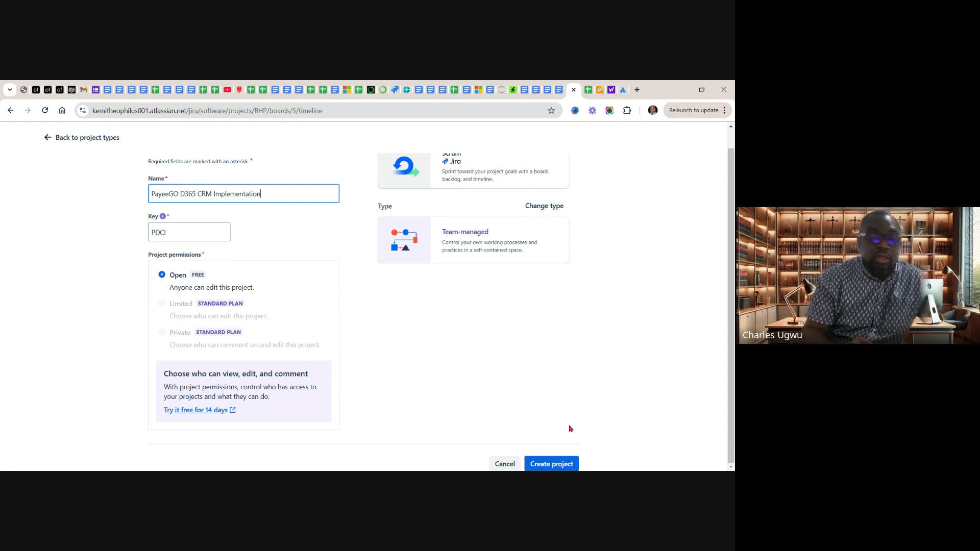
left_click(544, 465)
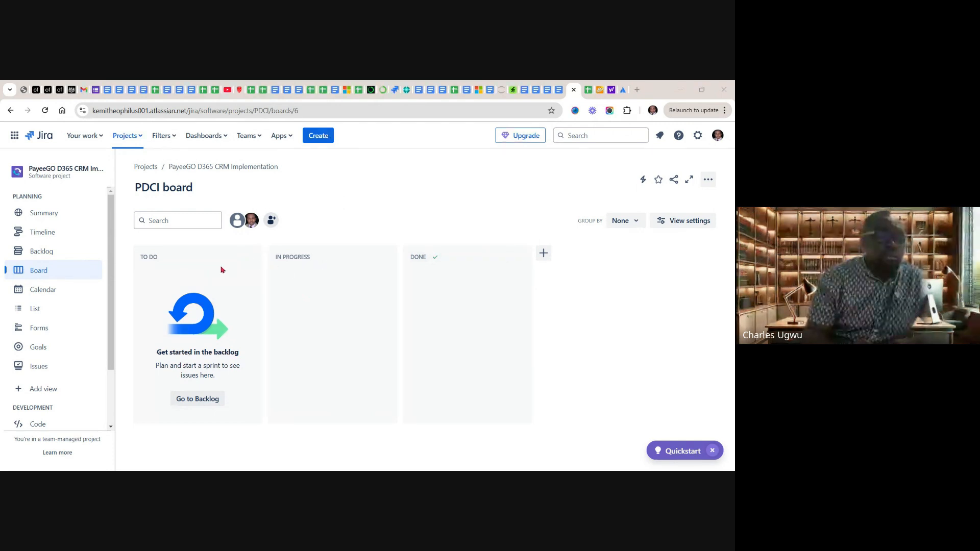
Look through the new project's Backlog, Timeline and Summary views and its remaining navigation entries, and return to the Timeline
left_click(35, 256)
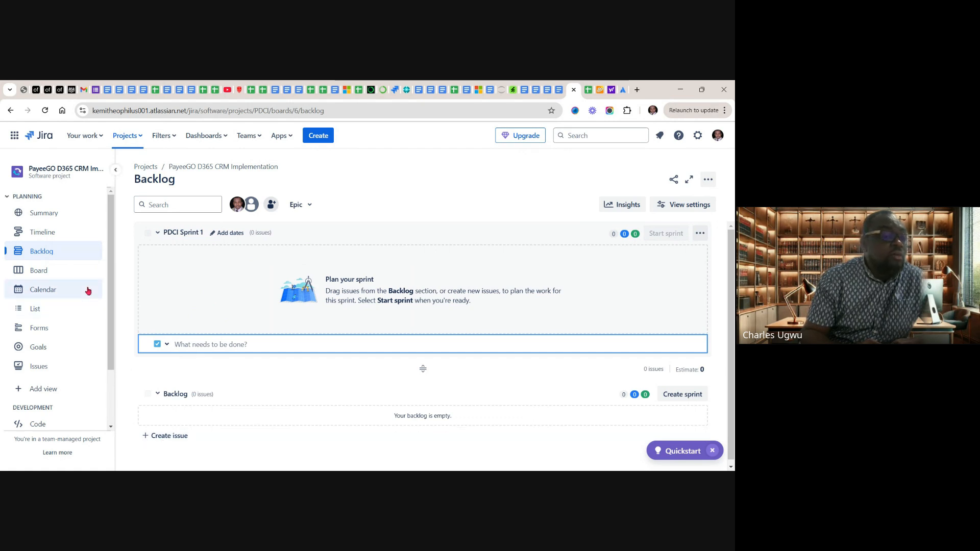
left_click(41, 234)
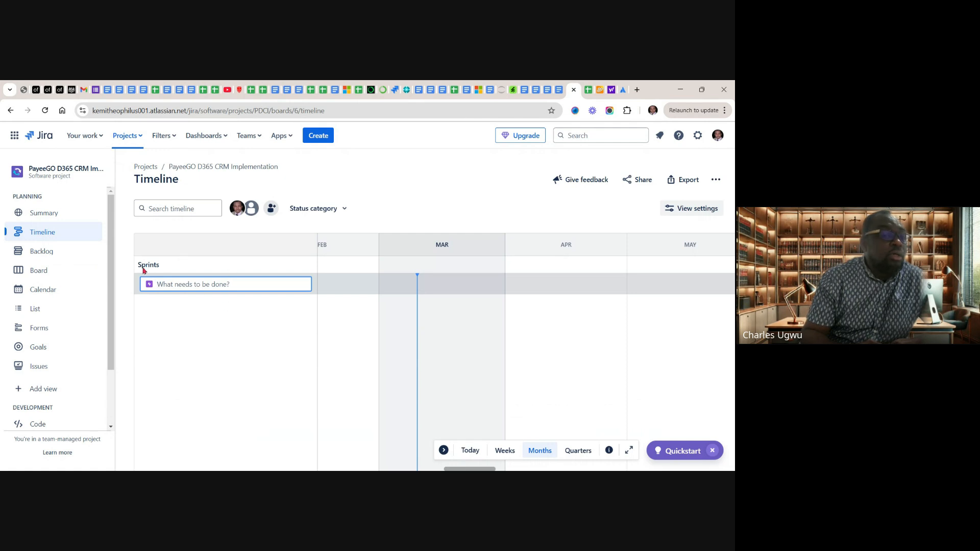
left_click(45, 218)
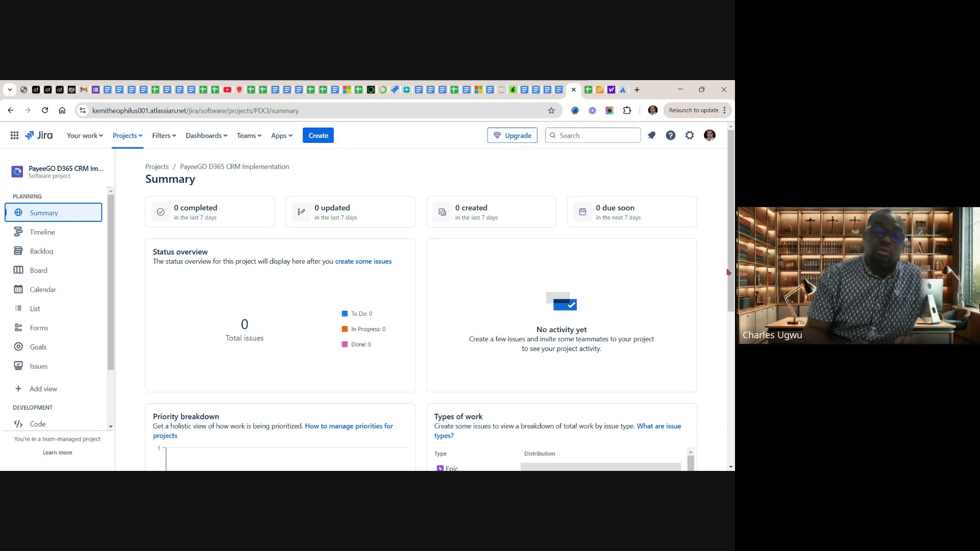
left_click_drag(732, 281, 733, 230)
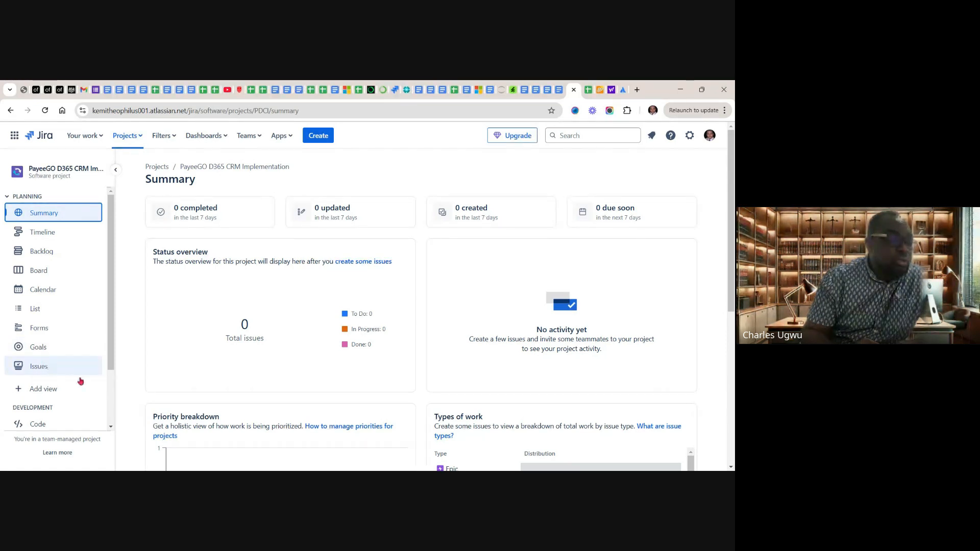
left_click_drag(110, 368, 110, 437)
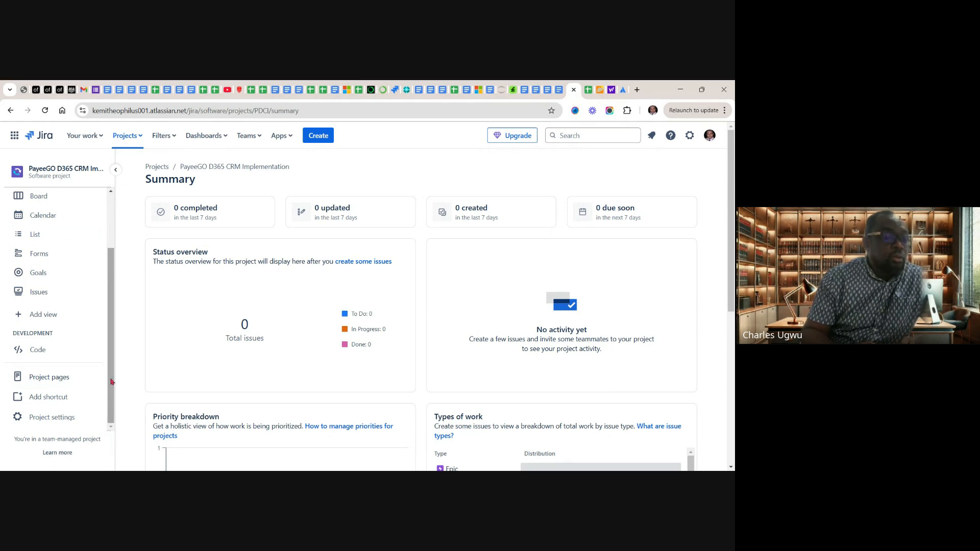
left_click_drag(109, 389, 107, 316)
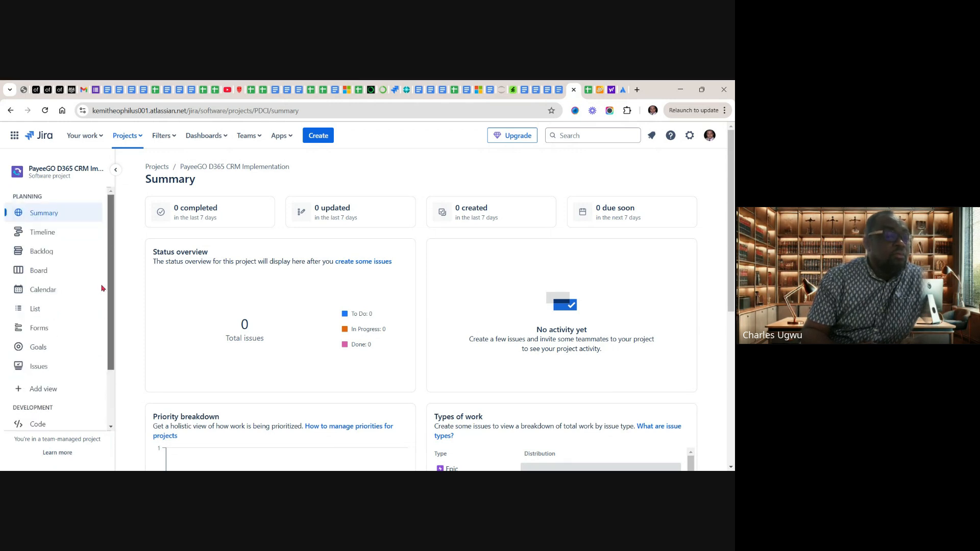
left_click(32, 234)
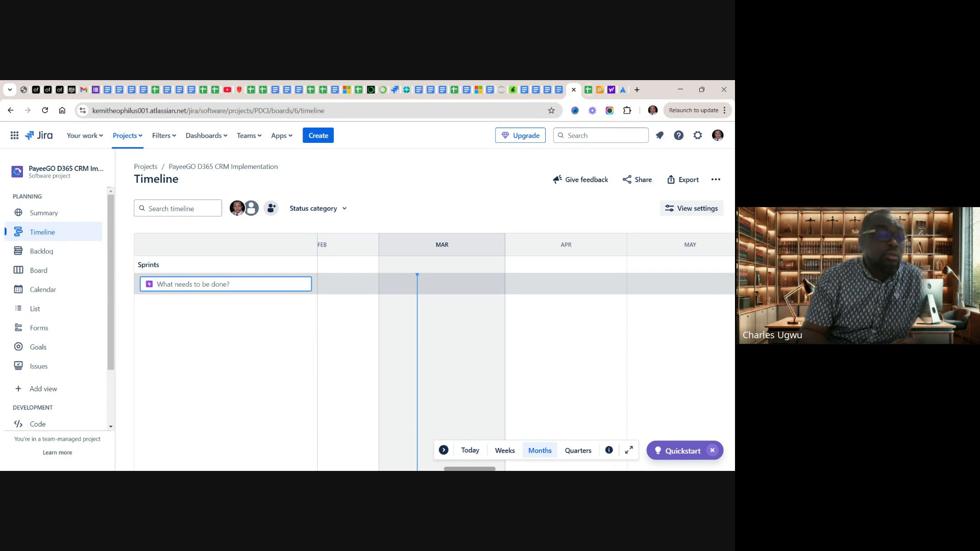
Go to the Dynamics 365 CRM Product Backlog Template spreadsheet and highlight the first Contact & Lead Management feature text in cell B4
left_click(588, 91)
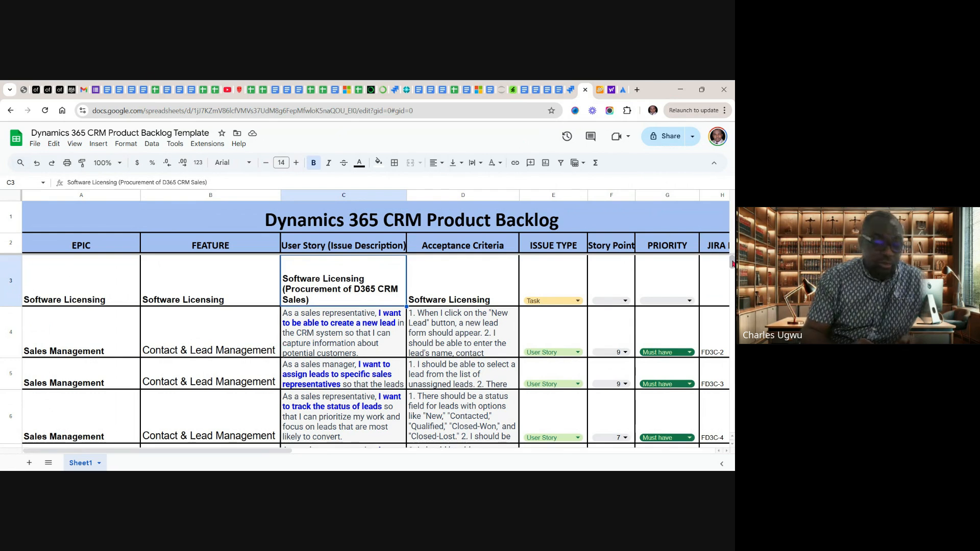
mouse_move(732, 264)
left_mouse_down()
mouse_move(732, 273)
mouse_move(733, 260)
left_mouse_up()
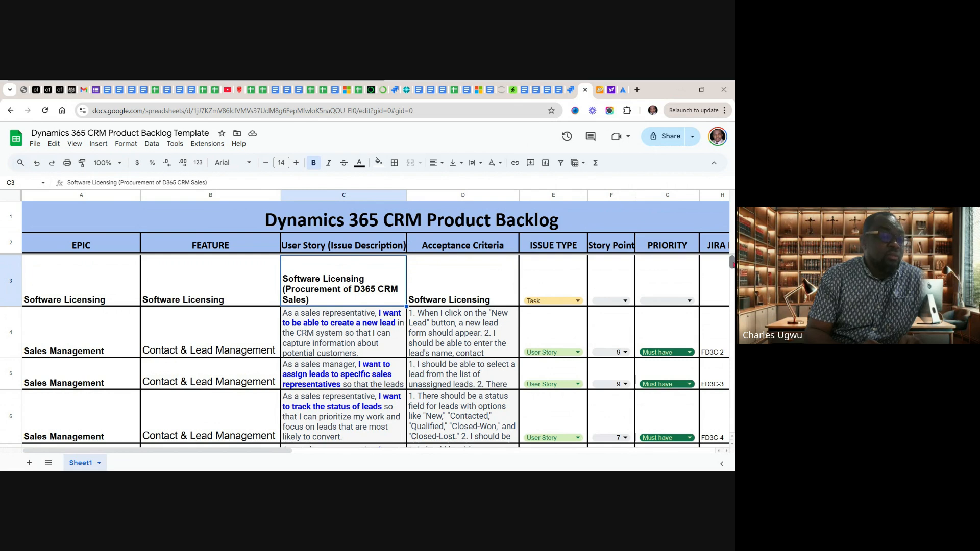
mouse_move(733, 265)
left_mouse_down()
mouse_move(733, 287)
mouse_move(733, 261)
left_mouse_up()
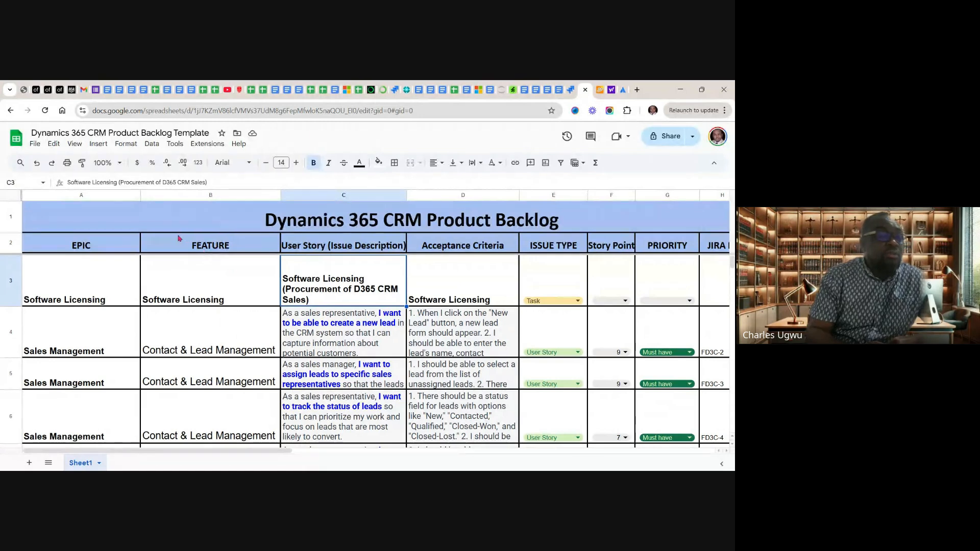
left_click(219, 350)
double_click(219, 350)
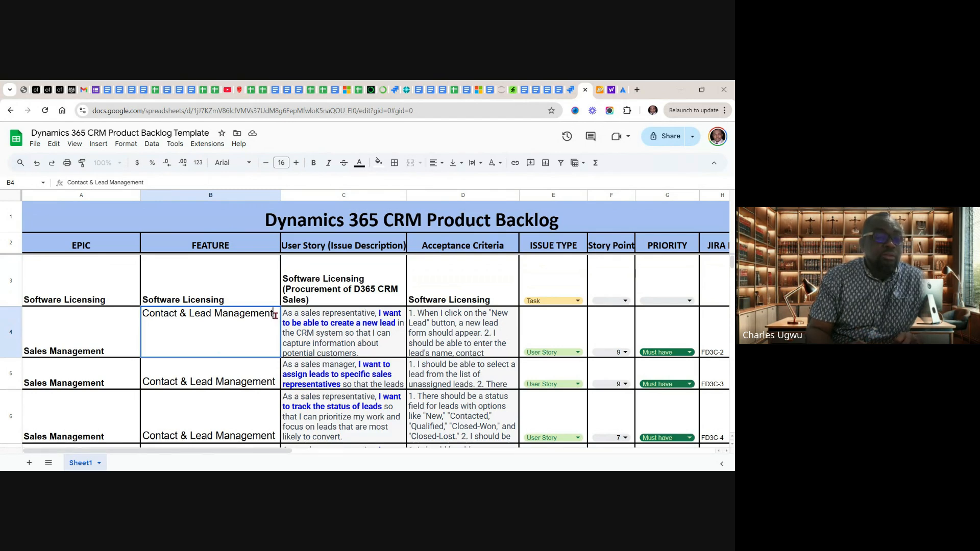
left_click_drag(276, 315, 142, 313)
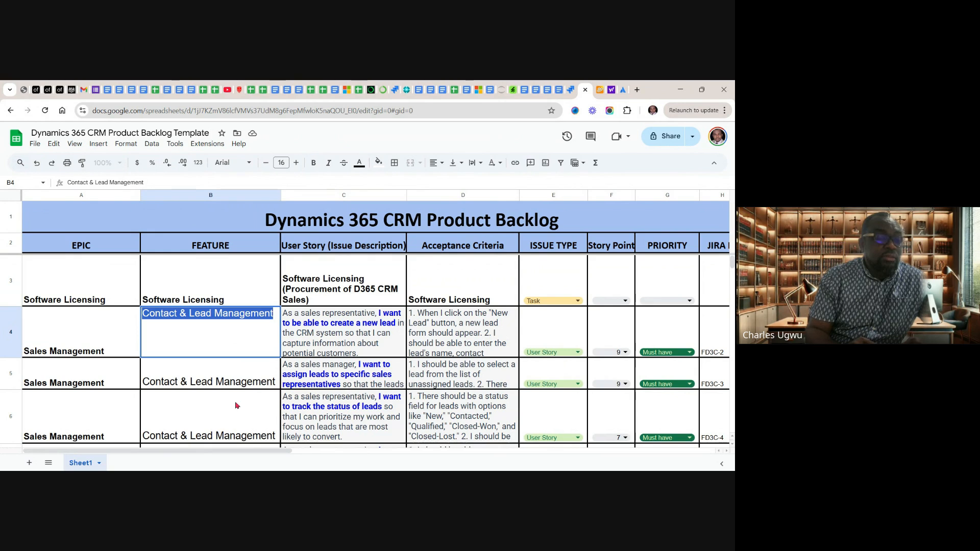
Review the Feature column and select its entries from Software Licensing through the last Contact & Lead Management row, B3:B10
left_click(220, 274)
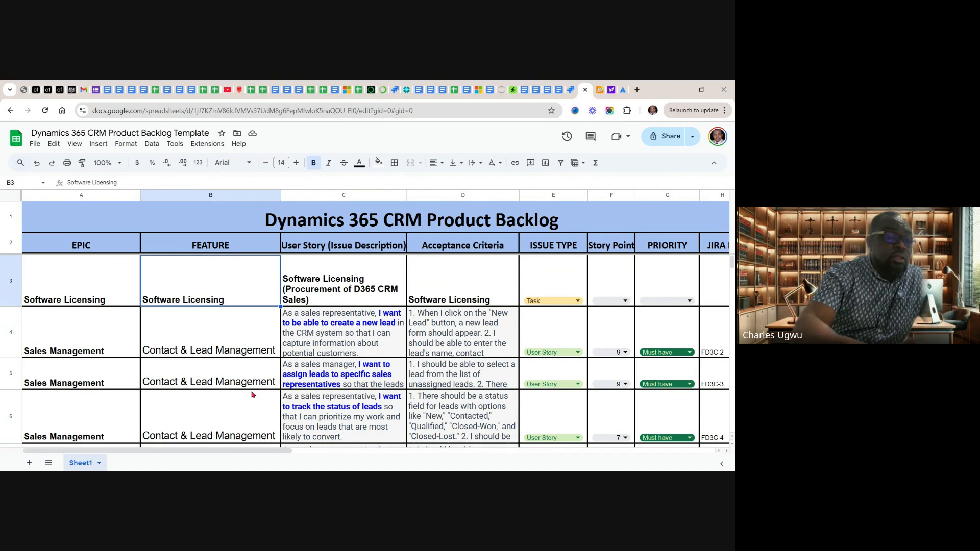
left_click(214, 331)
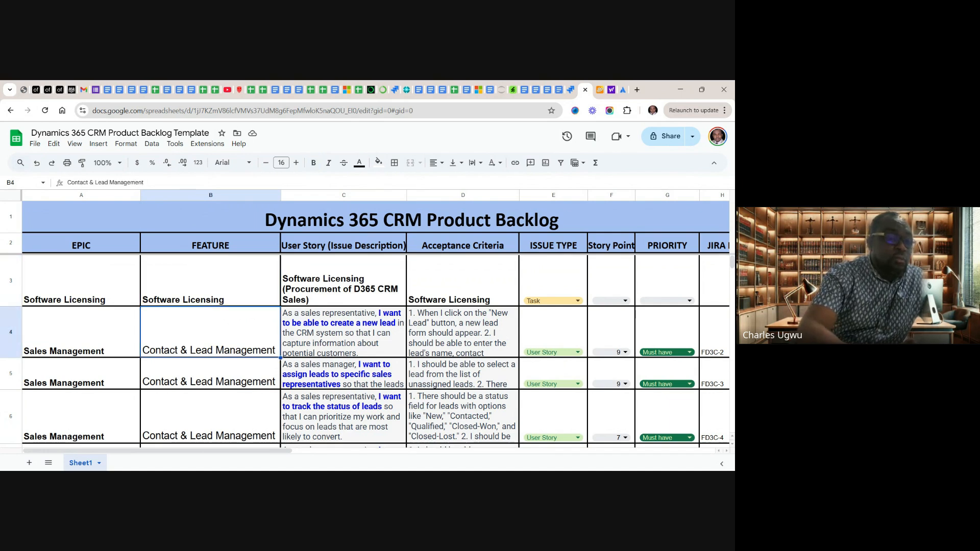
scroll(366, 352, "down", 5)
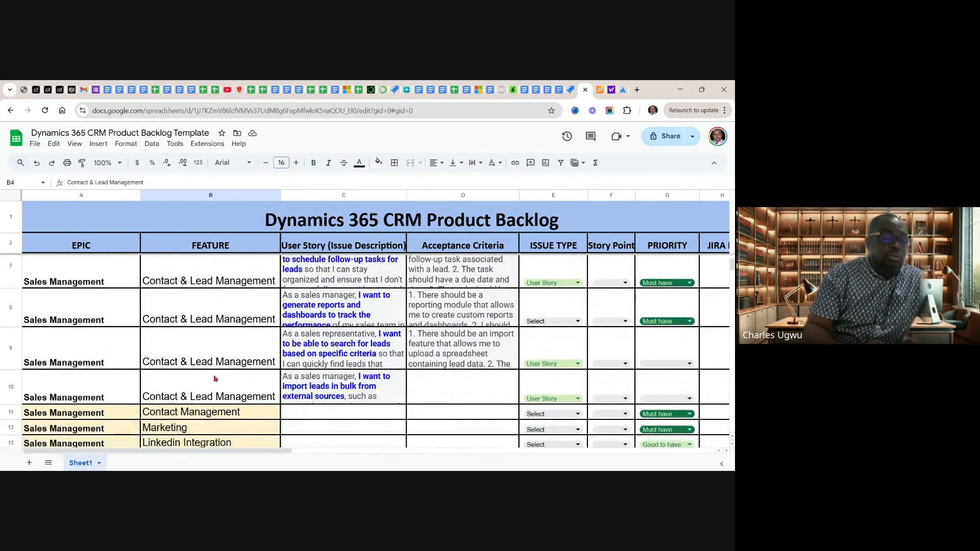
scroll(215, 377, "up", 5)
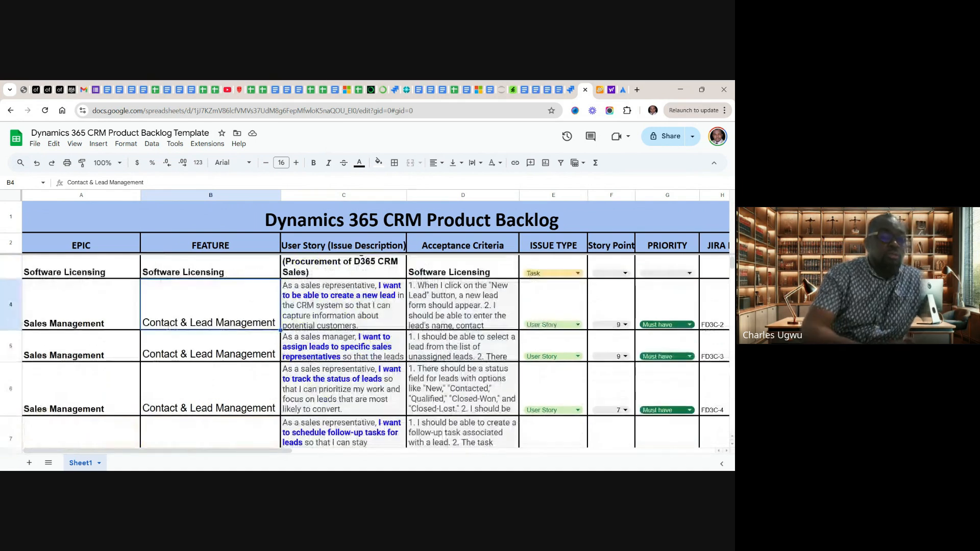
key("shift+Down")
key("shift+Down")
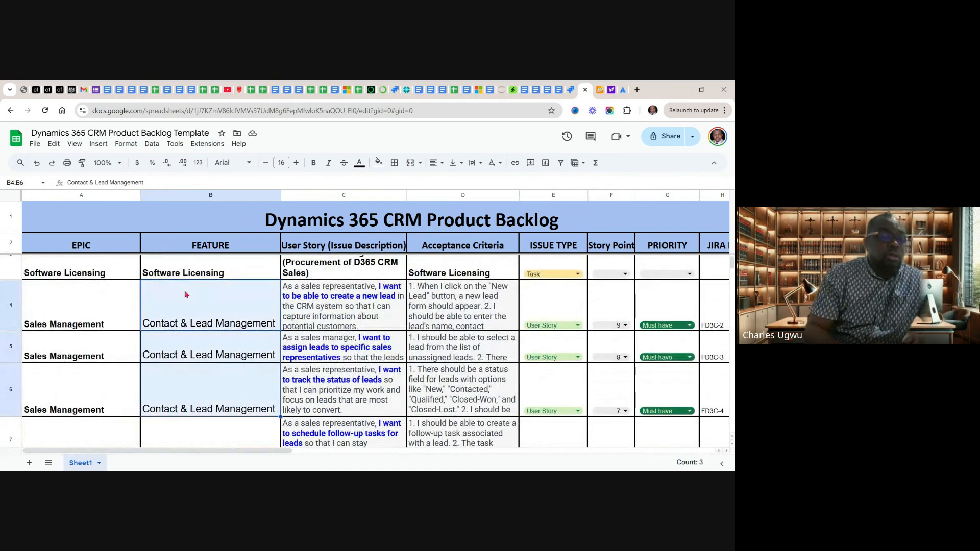
left_click(185, 265)
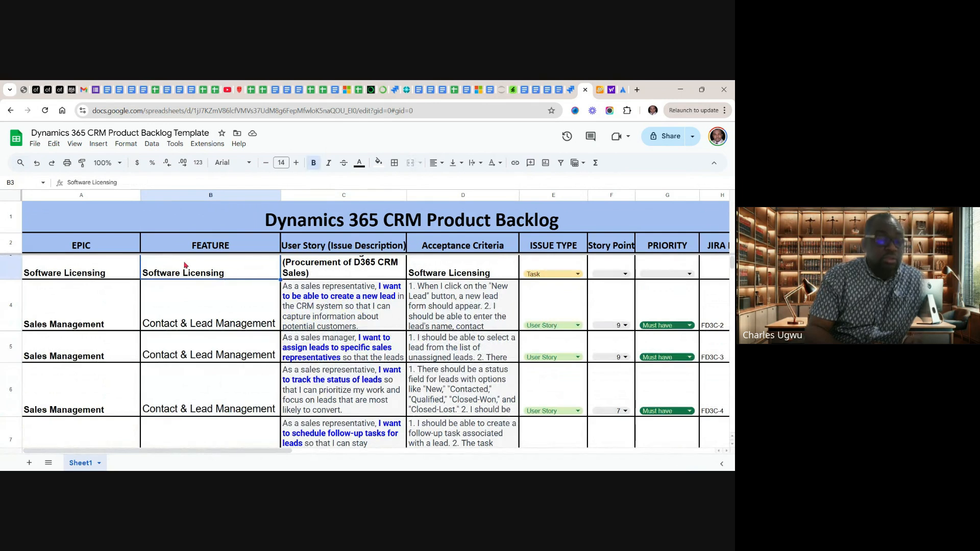
left_click(196, 361, "shift")
left_click_drag(197, 360, 203, 420)
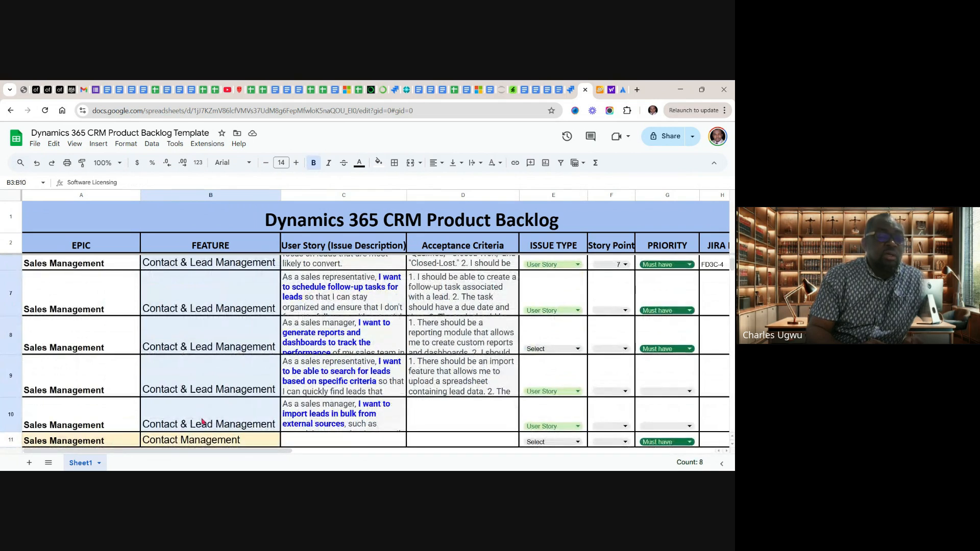
Fill the selected Feature cells B3:B10, Software Licensing through the last Contact & Lead Management entry, with light green
left_click_drag(202, 421, 202, 421)
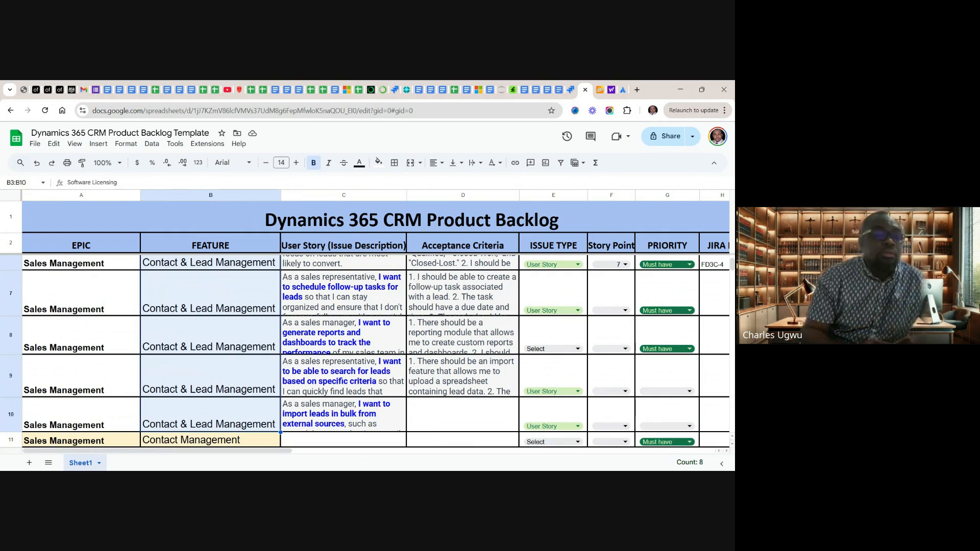
left_click(379, 163)
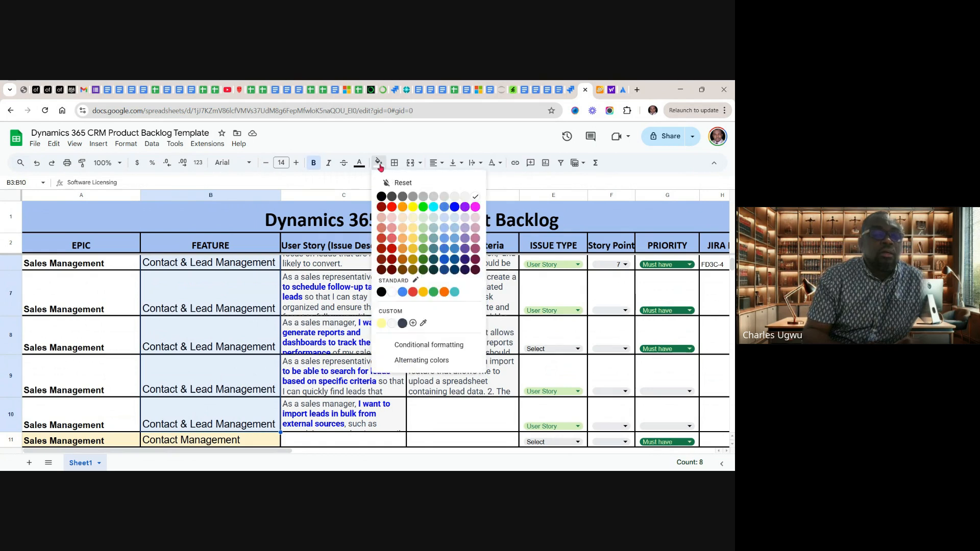
left_click(424, 229)
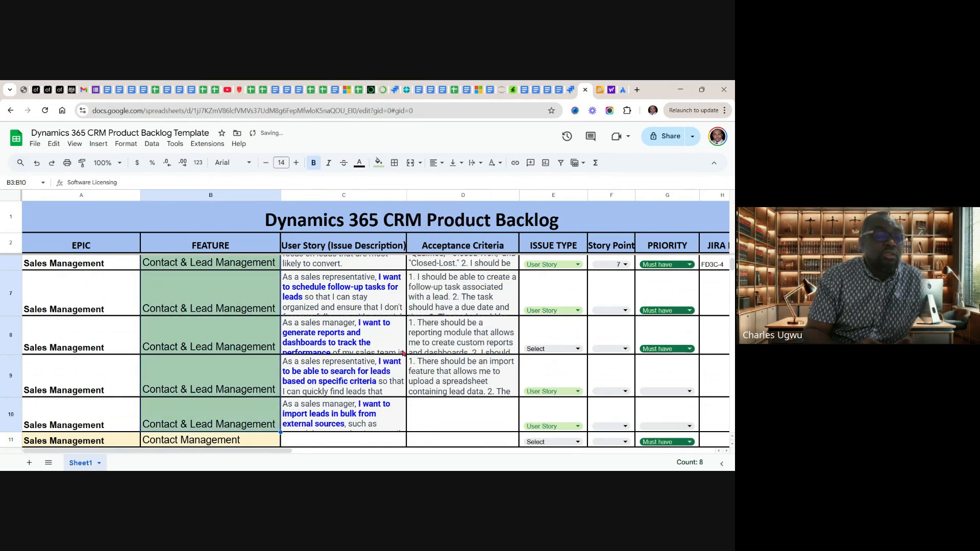
left_click(238, 341)
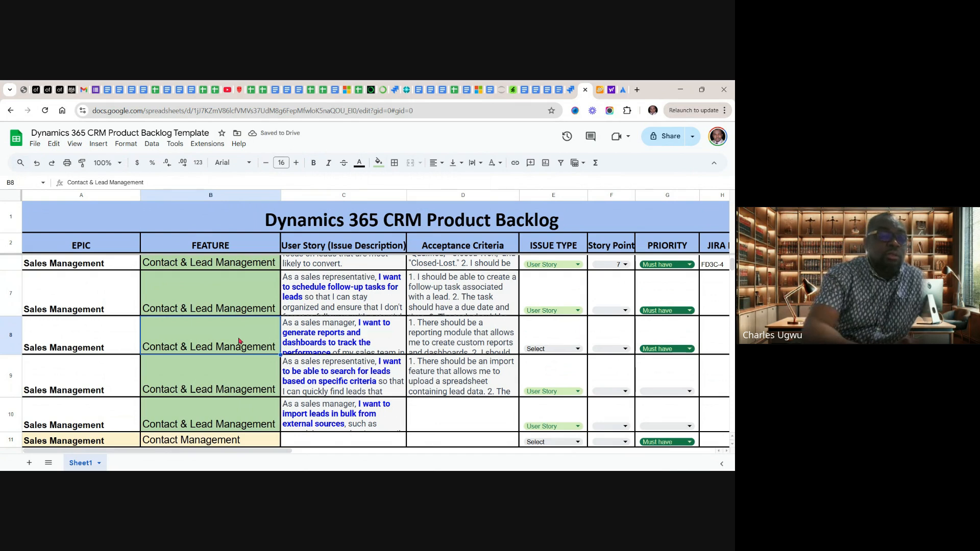
Review the green Feature rows from Software Licensing through Contact & Lead Management together with their user stories and acceptance criteria
scroll(239, 342, "up", 5)
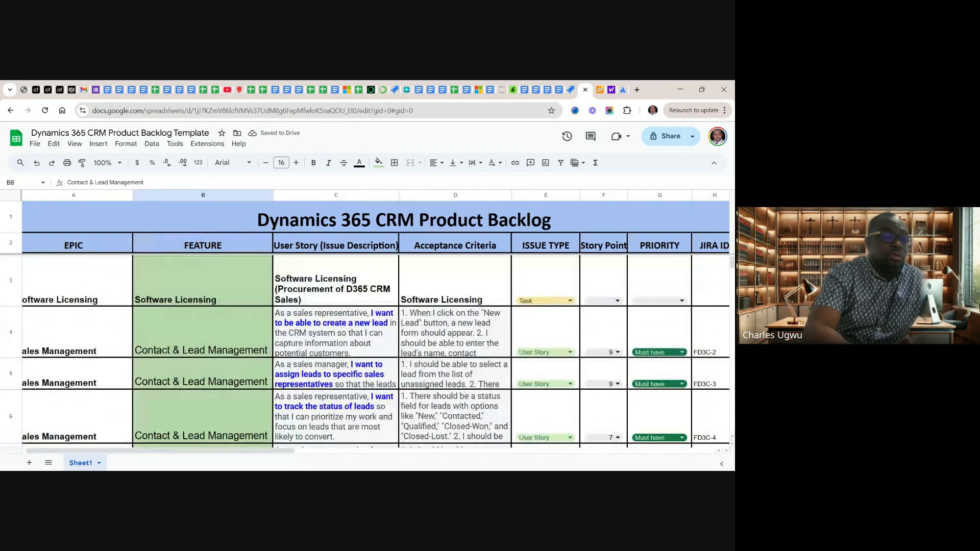
scroll(239, 341, "down", 7)
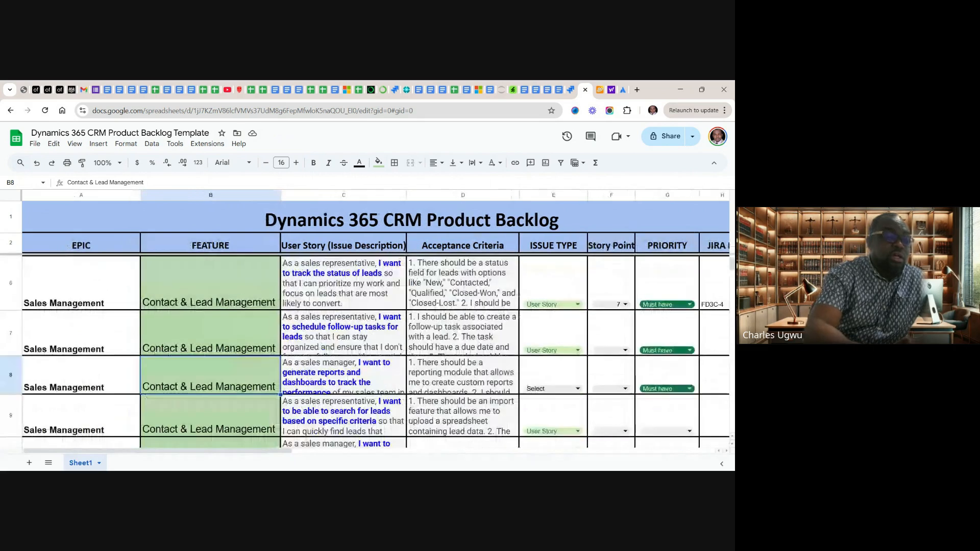
scroll(365, 352, "up", 5)
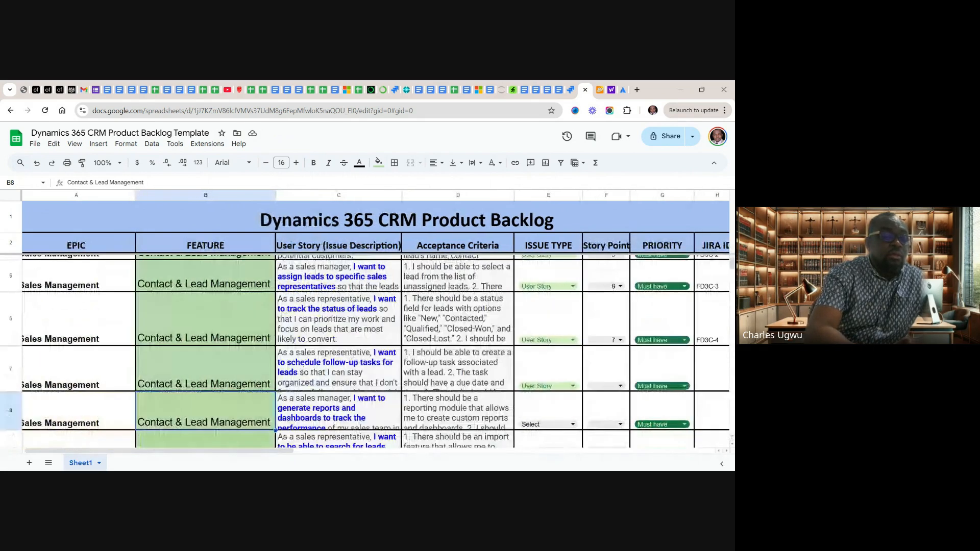
scroll(365, 351, "up", 3)
scroll(364, 352, "down", 5)
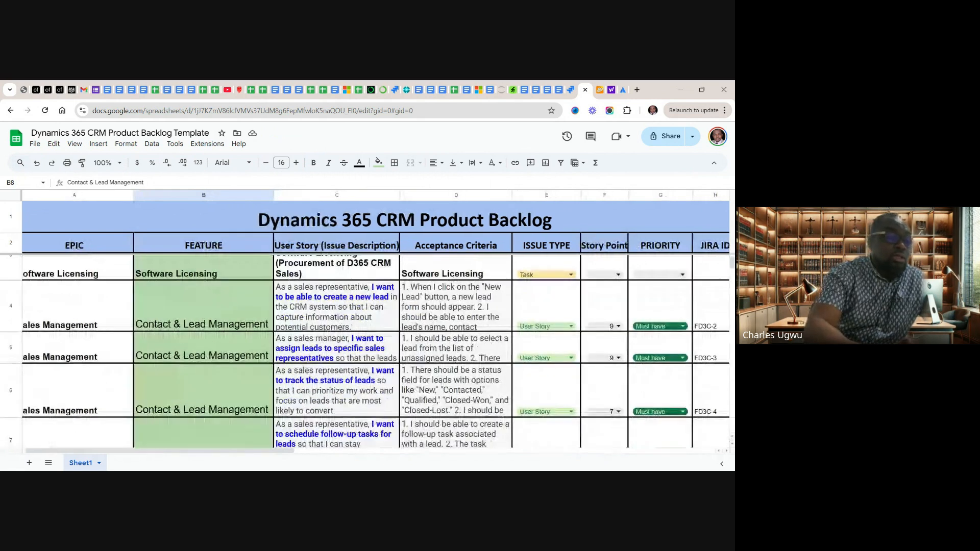
scroll(365, 351, "down", 2)
scroll(365, 351, "up", 4)
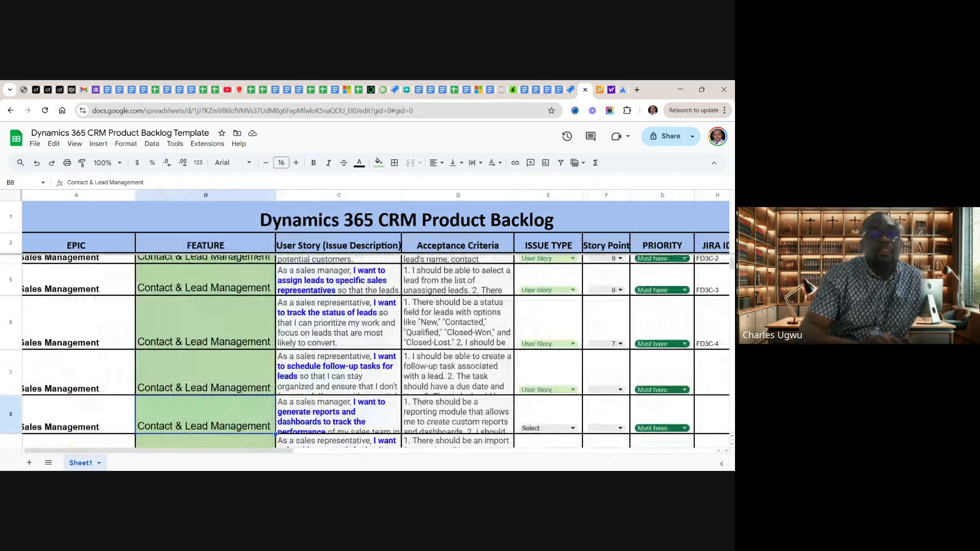
scroll(365, 340, "up", 1)
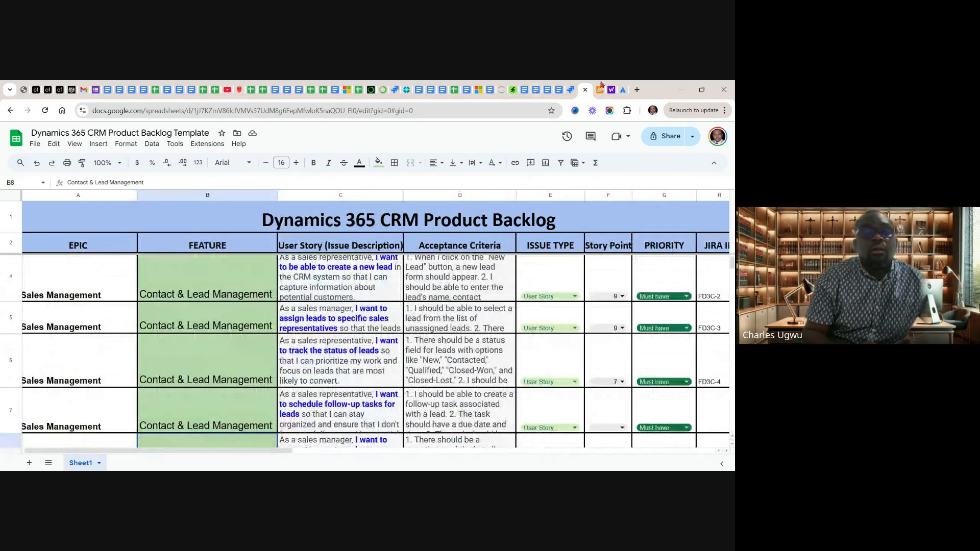
Switch to the Jira project's Timeline and create an epic named Contact & Lead Management from the copied feature text
left_click(571, 91)
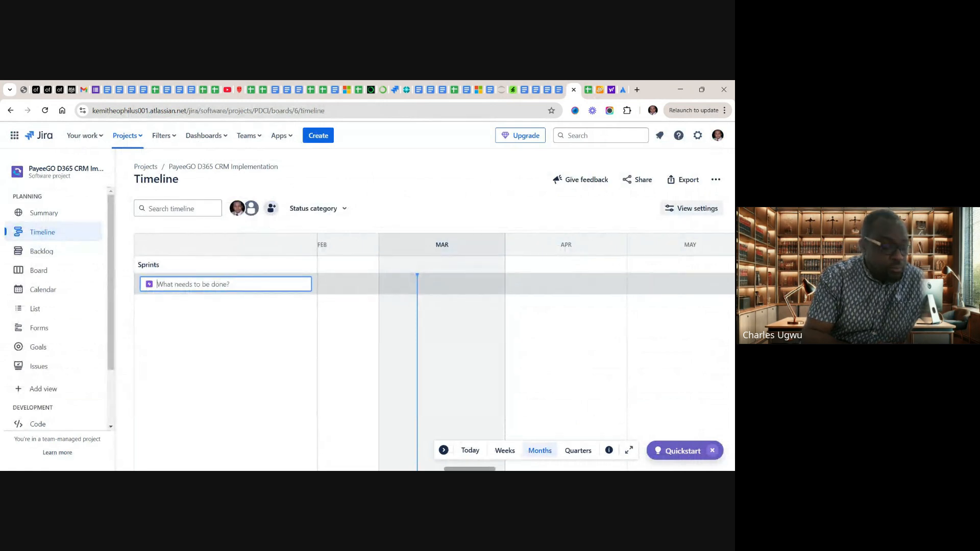
type("Contact & Lead Management")
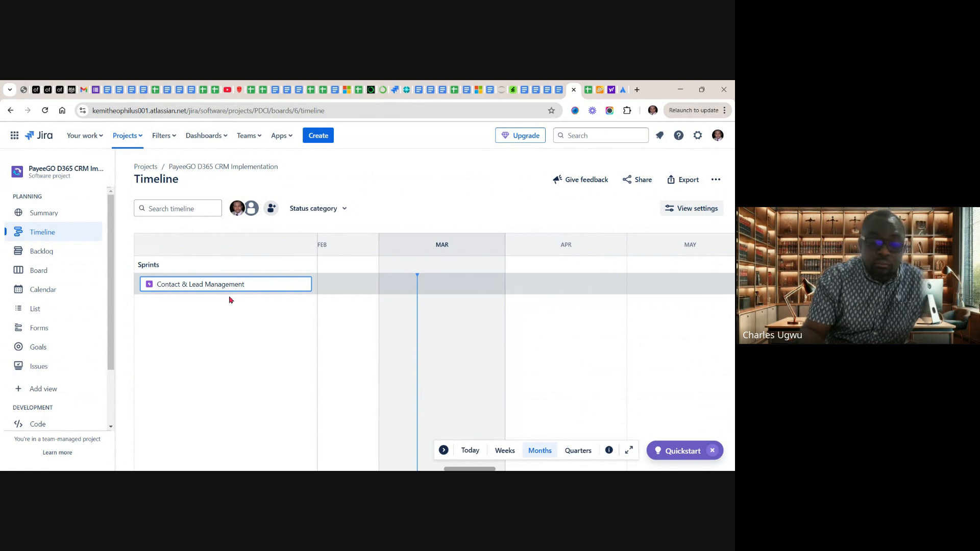
key("Return")
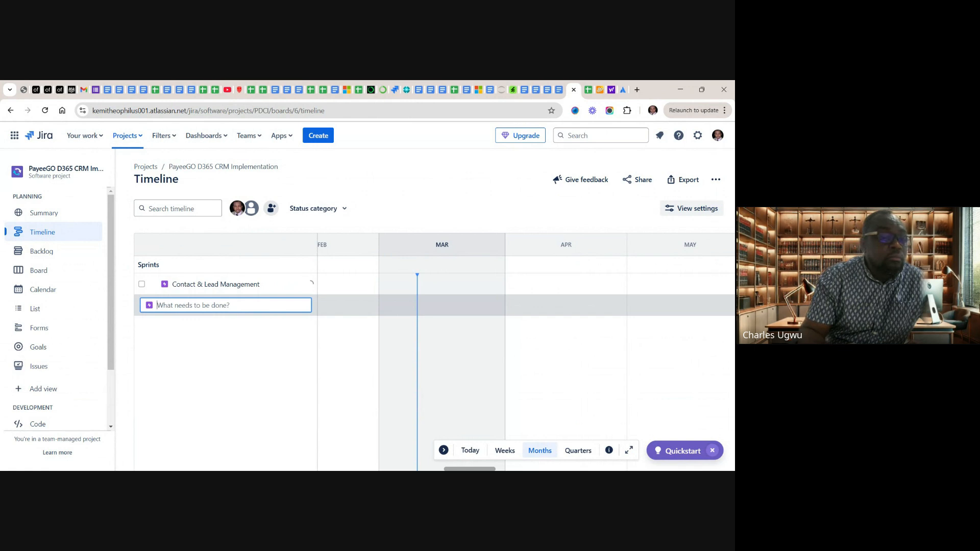
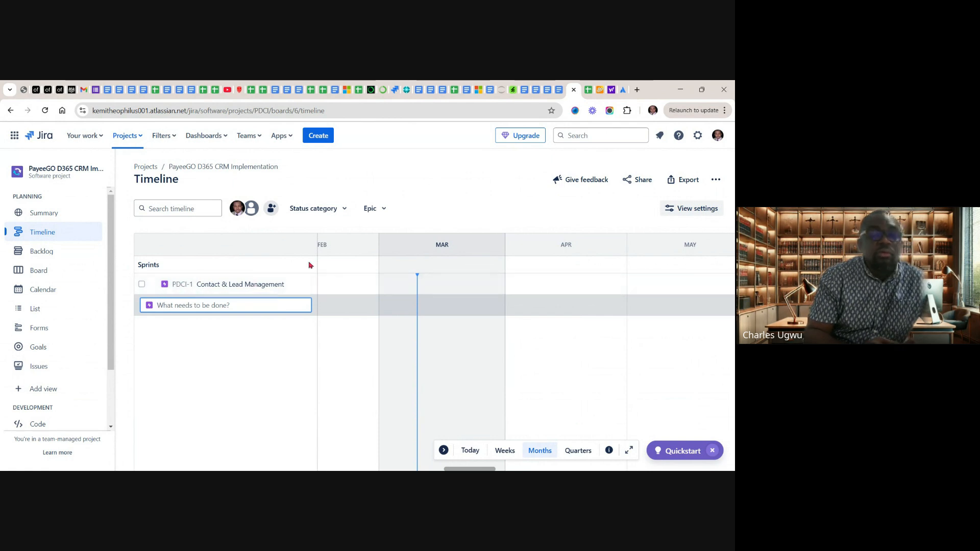
Switch to the Dynamics 365 CRM product backlog sheet and review the user stories listed under the Software Licensing and Contact & Lead Management features
left_click(588, 92)
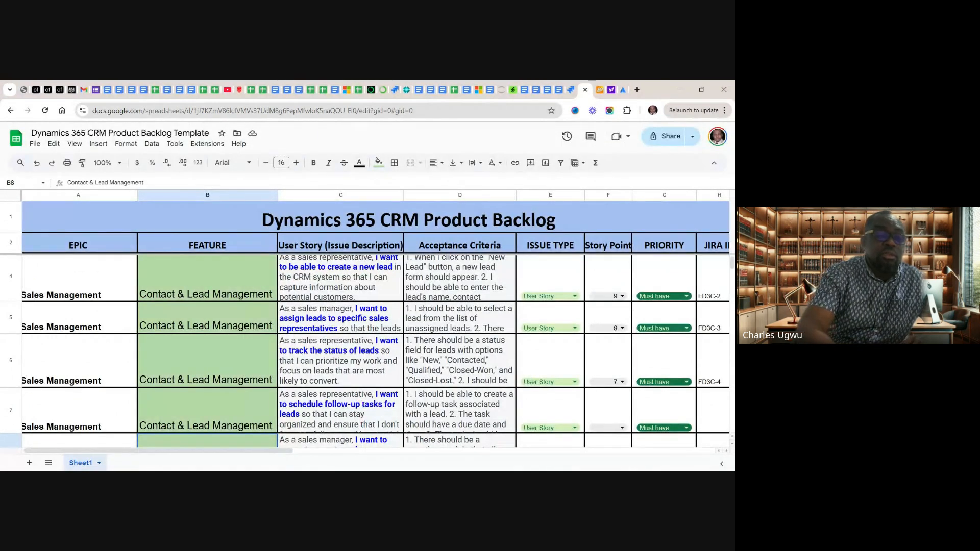
scroll(363, 404, "up", 1)
scroll(376, 352, "down", 1)
scroll(375, 353, "up", 1)
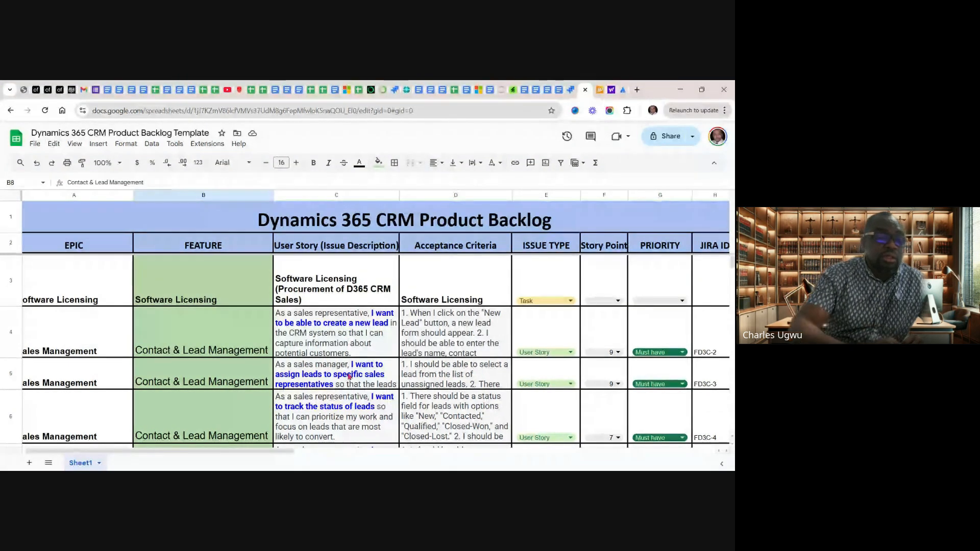
scroll(350, 377, "down", 2)
scroll(350, 377, "down", 1)
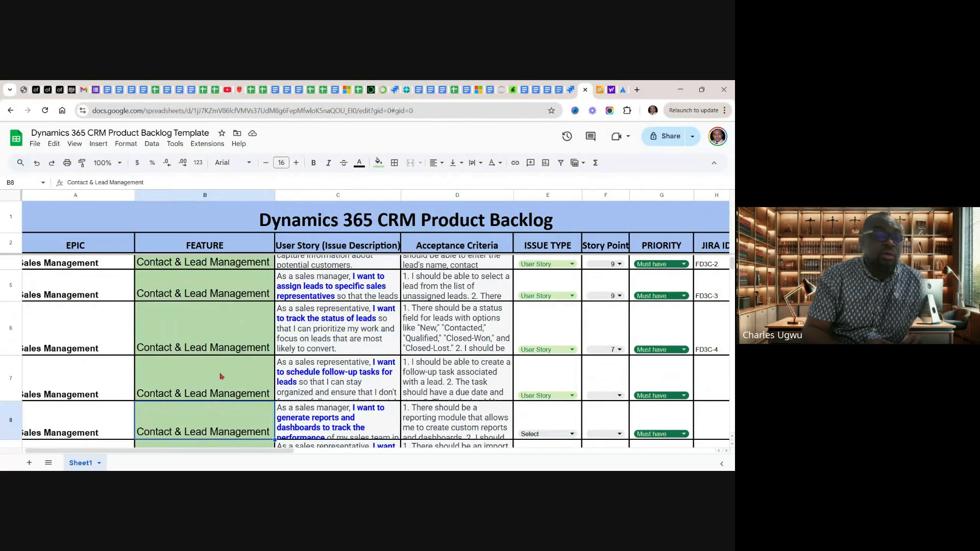
scroll(221, 377, "up", 3)
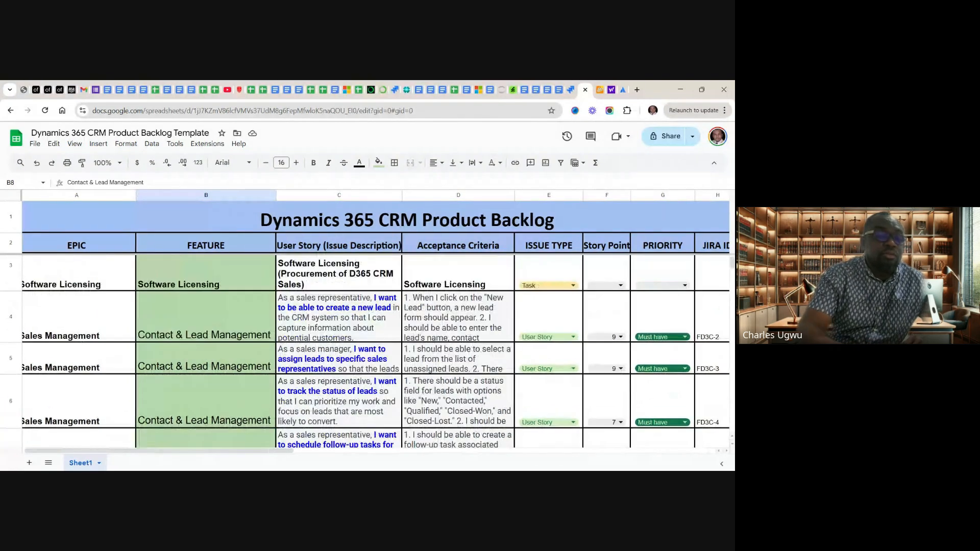
scroll(312, 316, "up", 1)
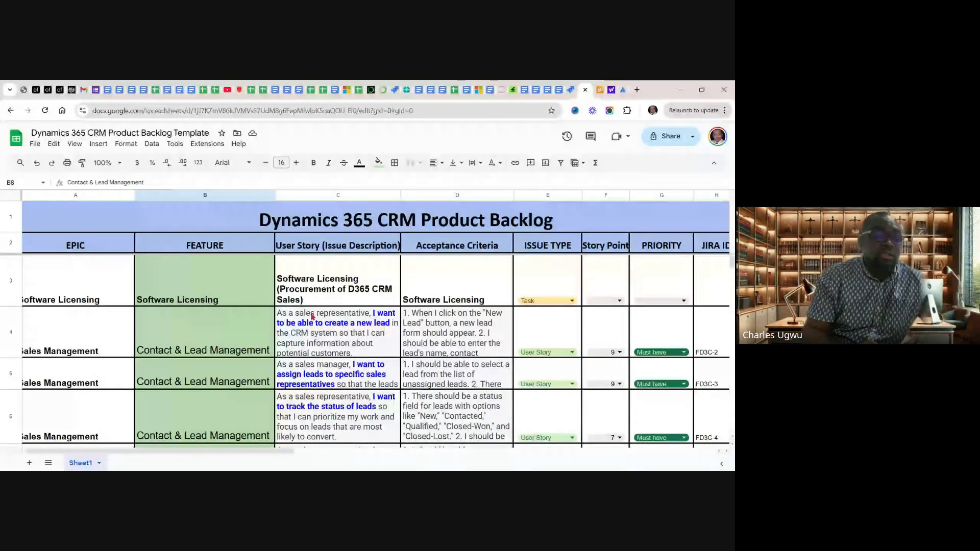
Copy only the words "Software Licensing" from the User Story cell C3 of the product backlog
left_click(359, 280)
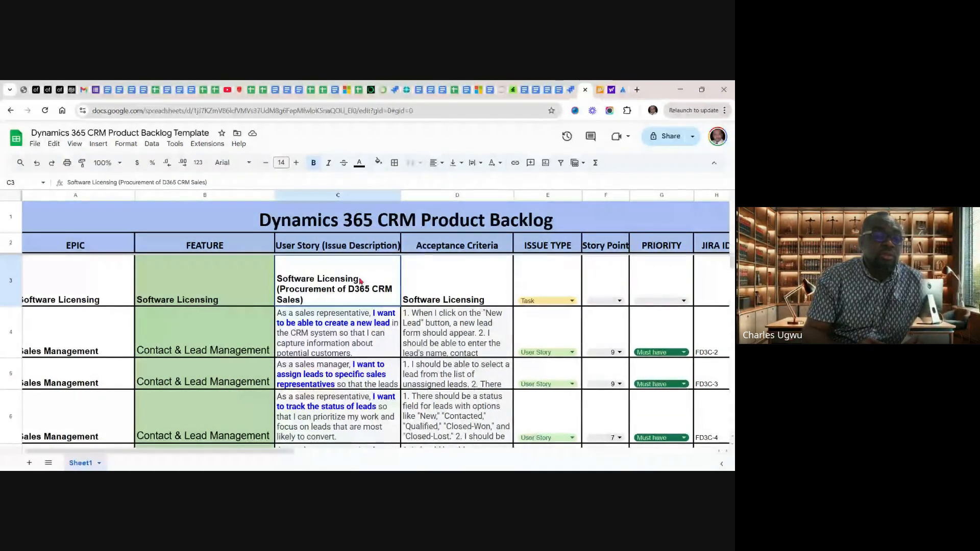
double_click(360, 280)
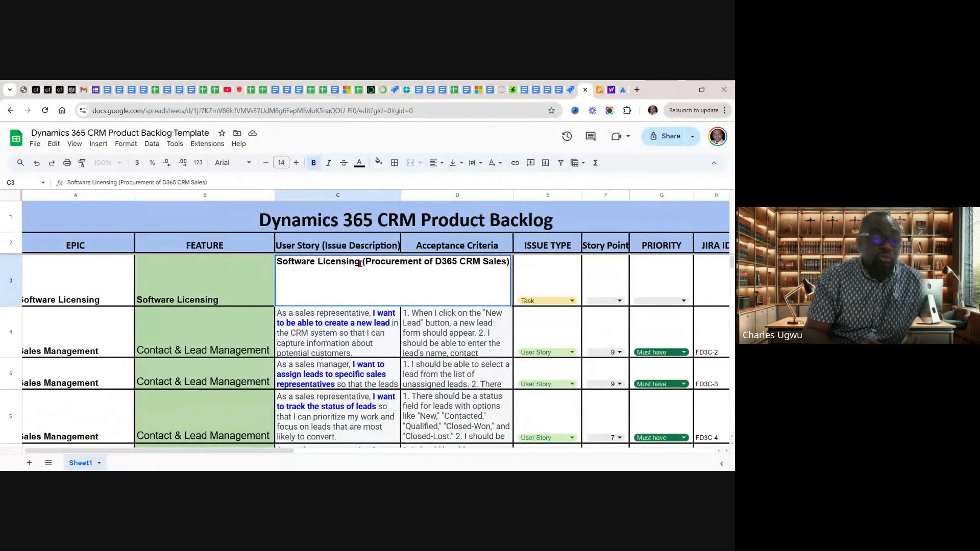
left_click_drag(360, 263, 277, 262)
key("ctrl+c")
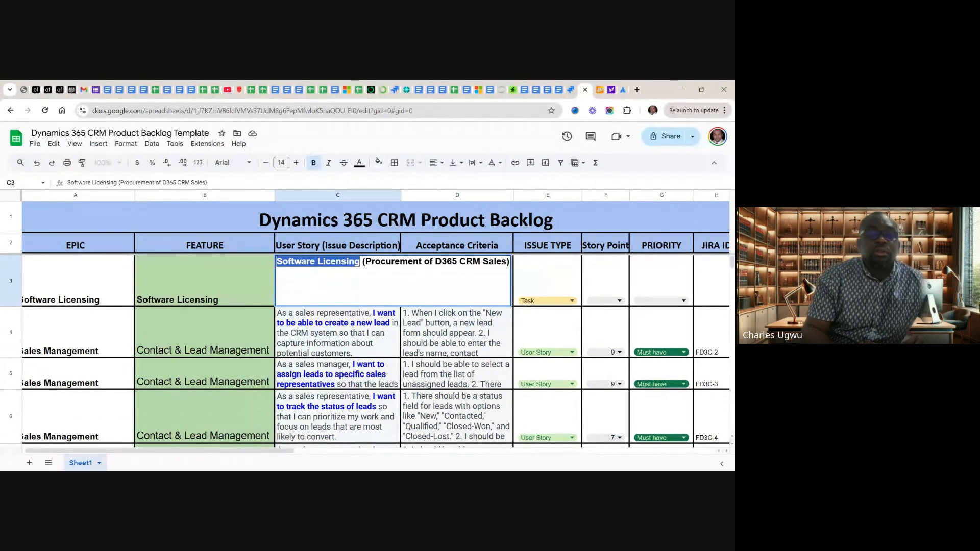
Switch to the Jira Timeline and create a child issue of type Task named Software Licensing under the Contact & Lead Management epic
left_click(572, 92)
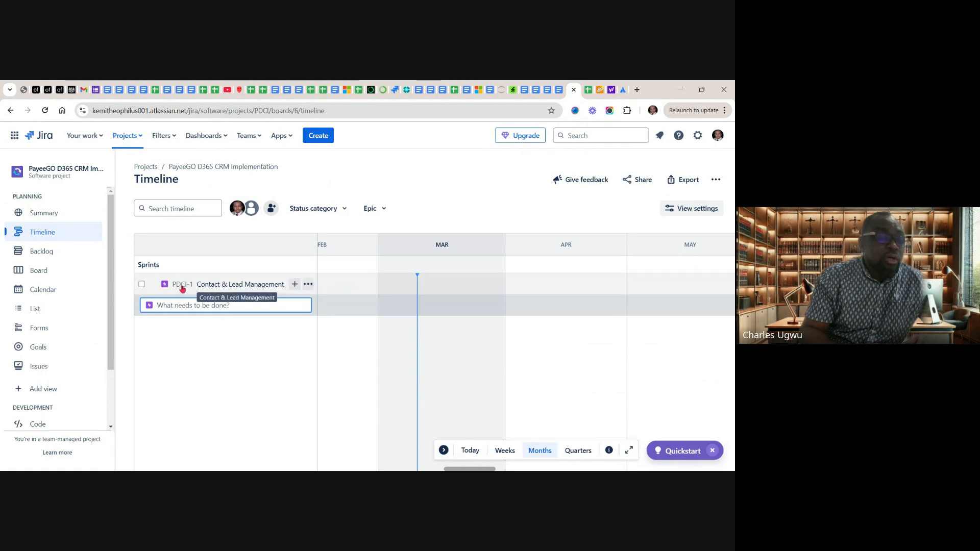
left_click(294, 284)
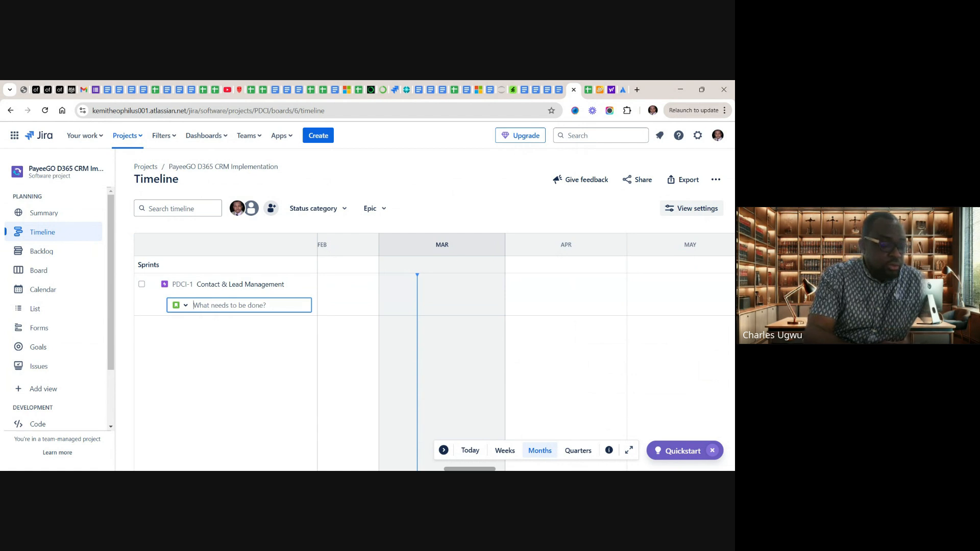
key("ctrl+v")
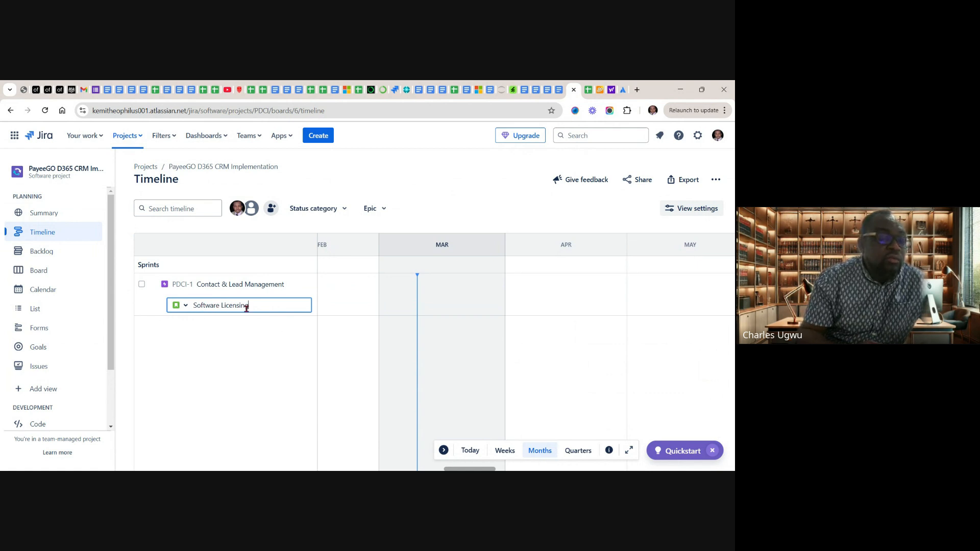
left_click(186, 306)
left_click(186, 306)
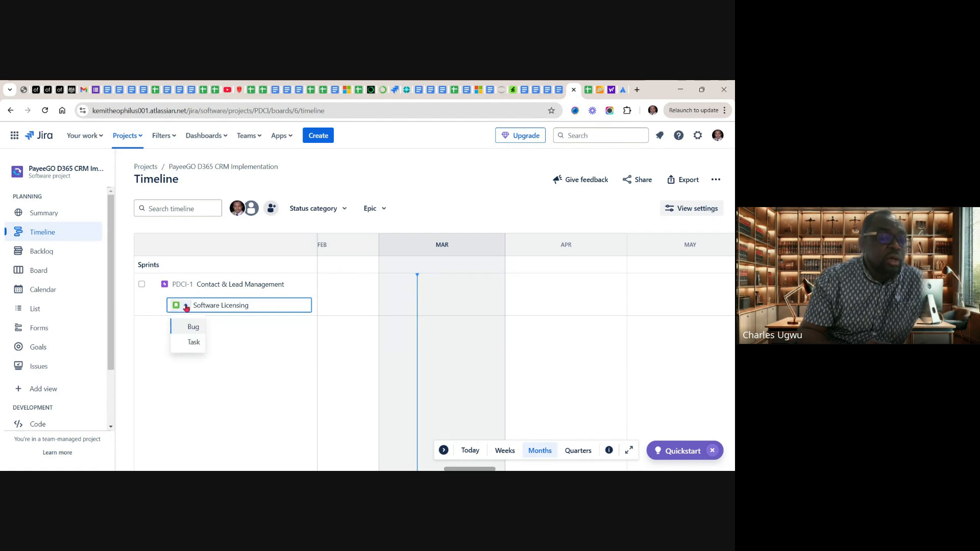
left_click(192, 345)
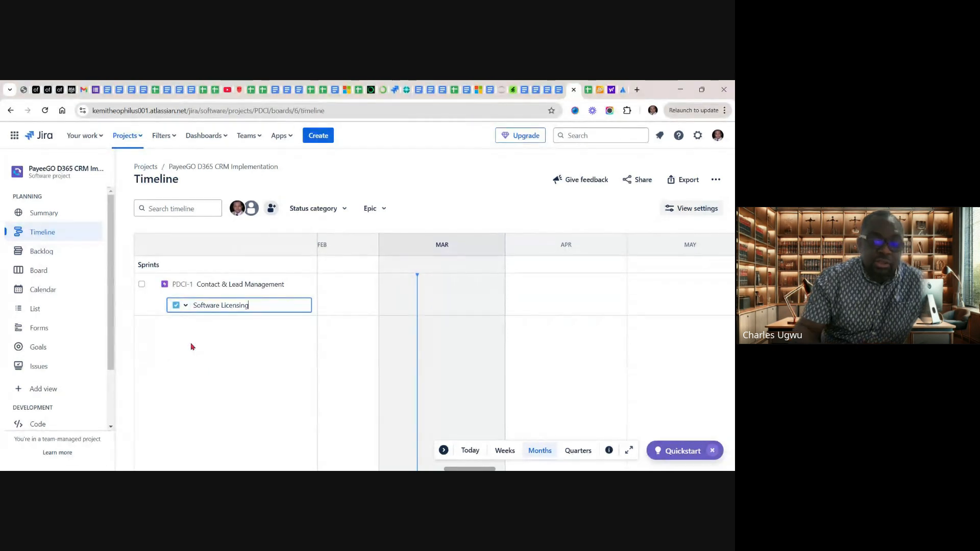
key("Return")
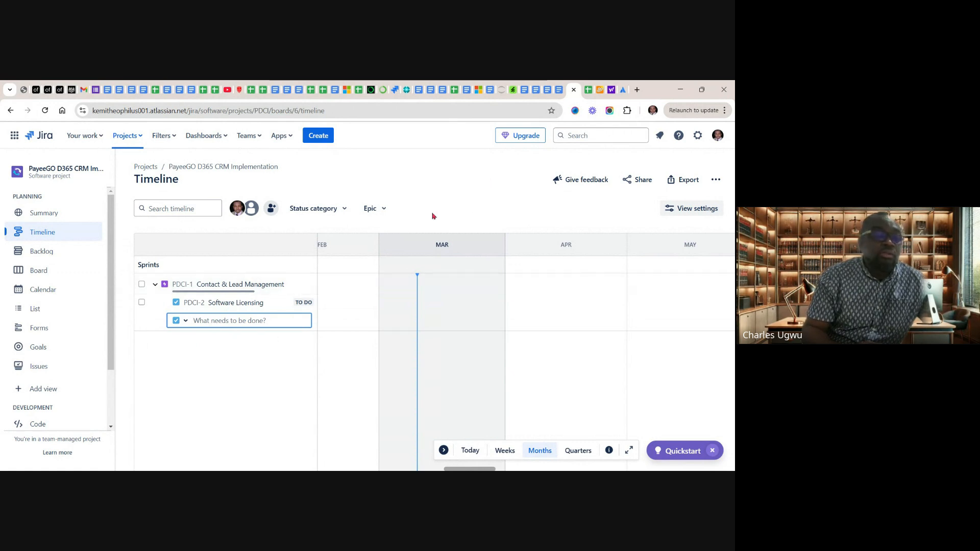
Return to the product backlog sheet and examine the issue type choices available for the Software Licensing row in E3
left_click(588, 91)
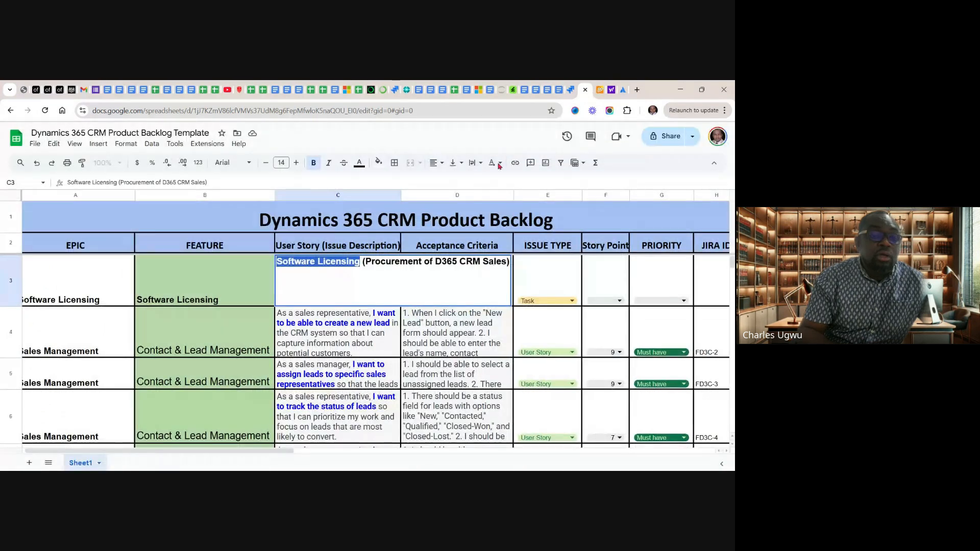
key("Tab")
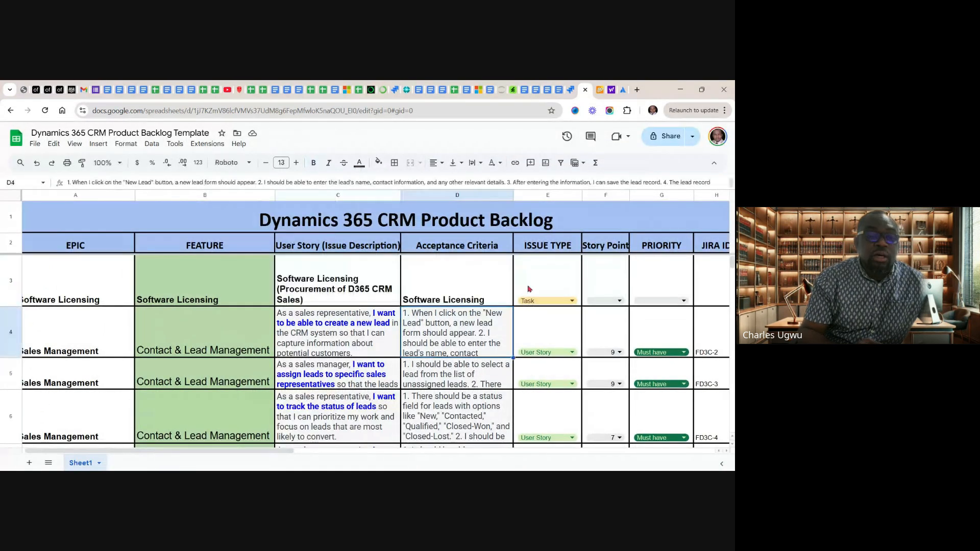
left_click(528, 288)
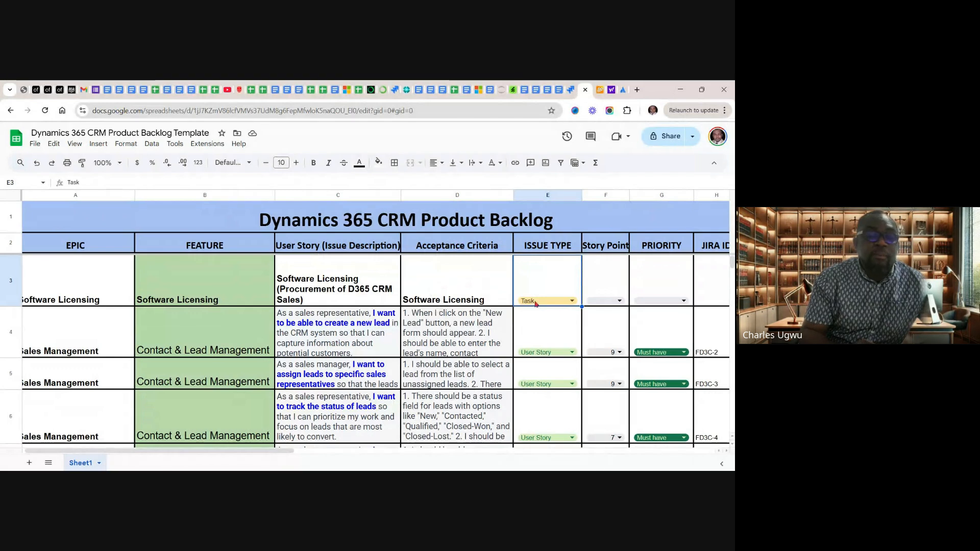
left_click(572, 302)
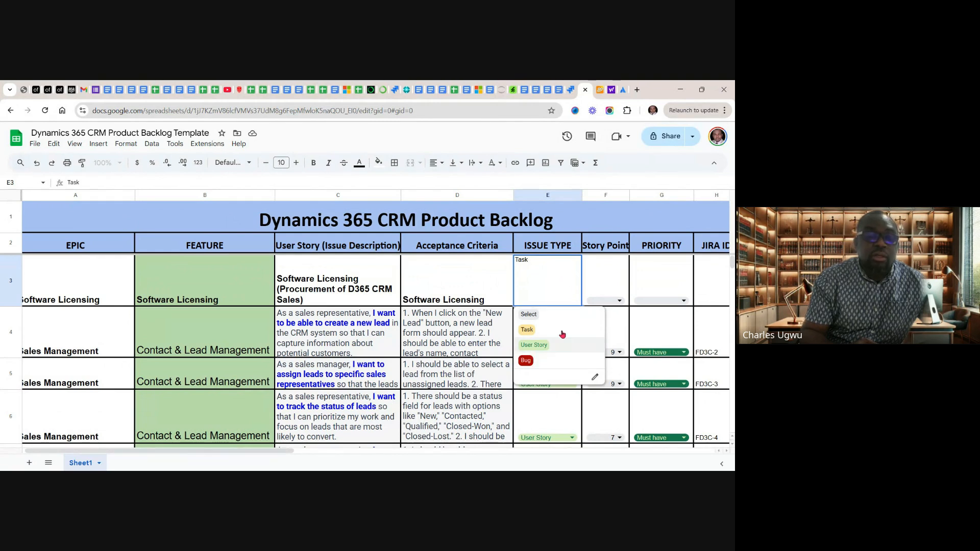
left_click(499, 292)
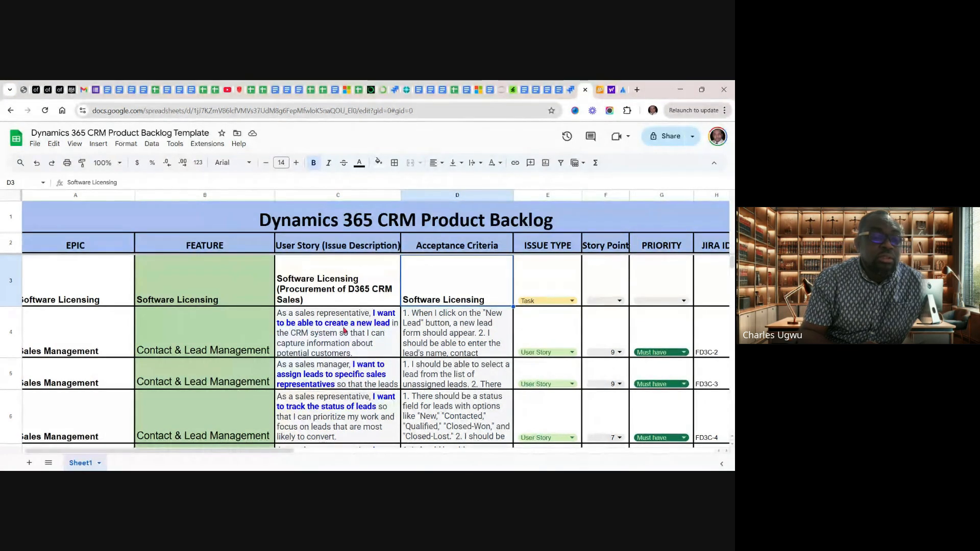
Copy the phrase "want to be able to create a new lead" from the user story in cell C4
left_click(318, 327)
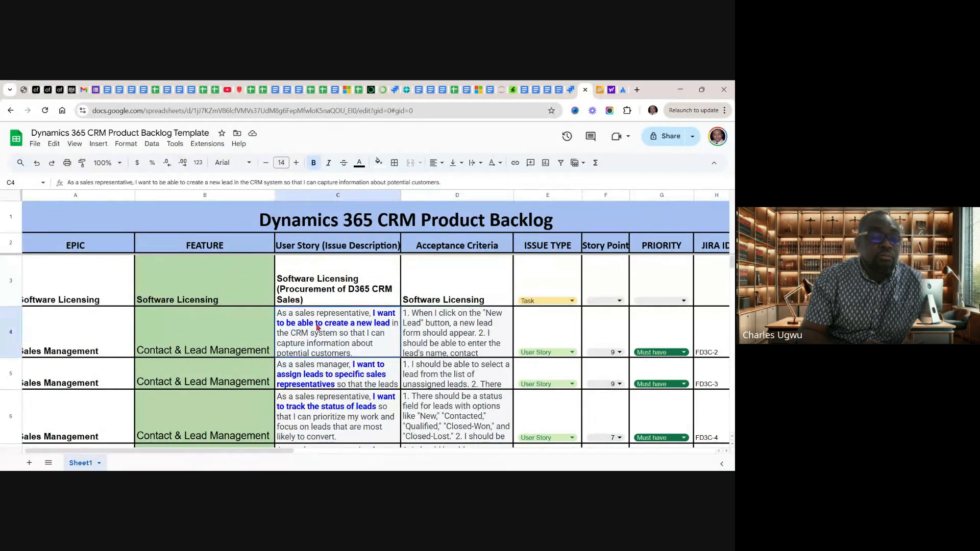
double_click(317, 327)
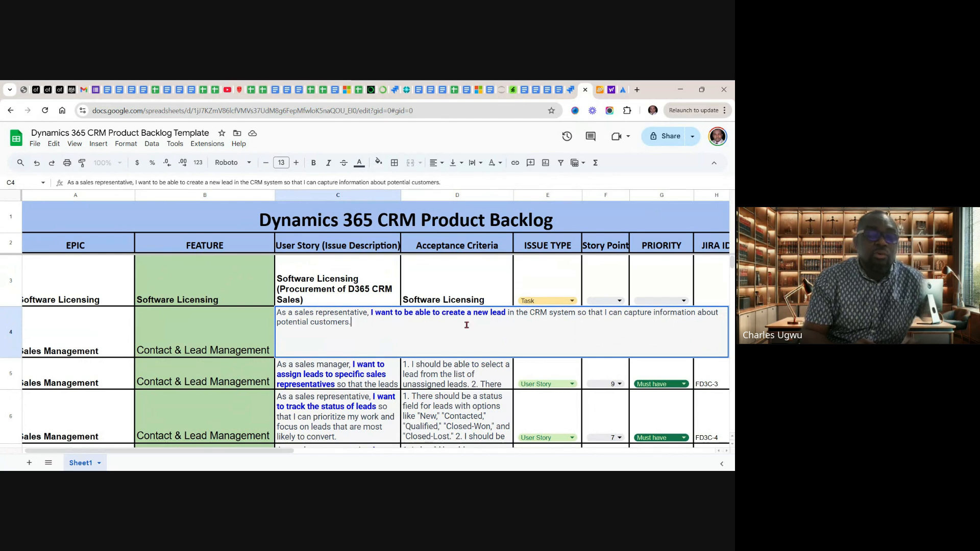
left_click(507, 313)
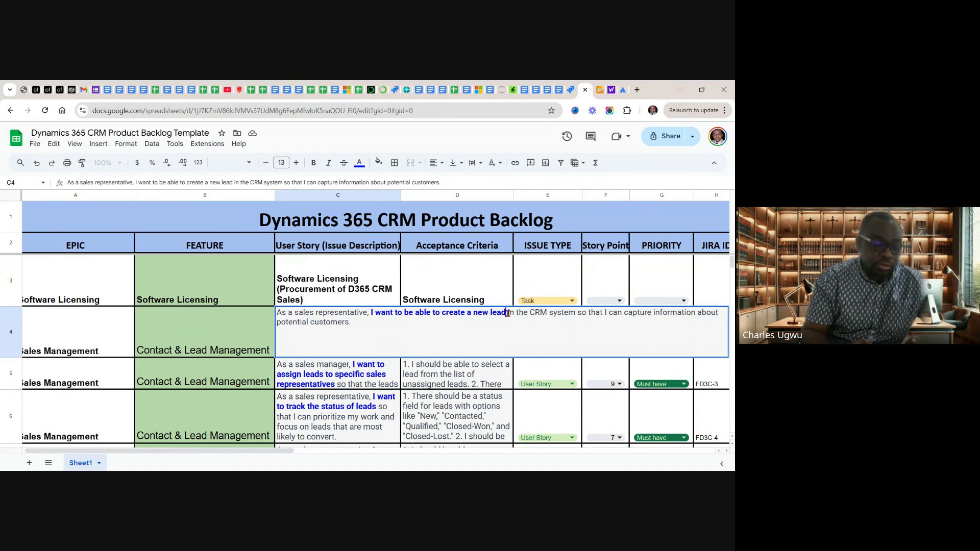
left_click_drag(507, 313, 367, 310)
key("ctrl+c")
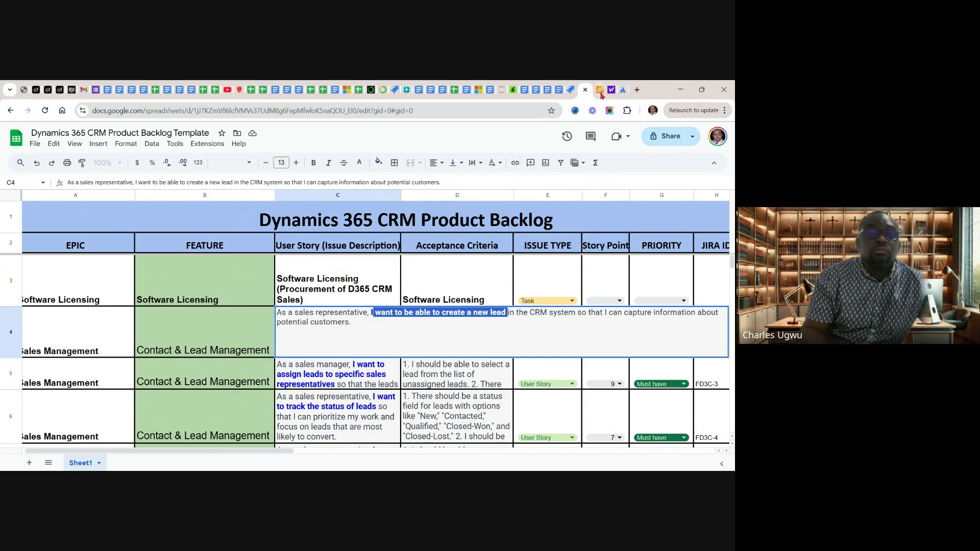
Switch to the Jira Timeline and create a Story named "want to be able to create a new lead" under the Contact & Lead Management epic
left_click(572, 91)
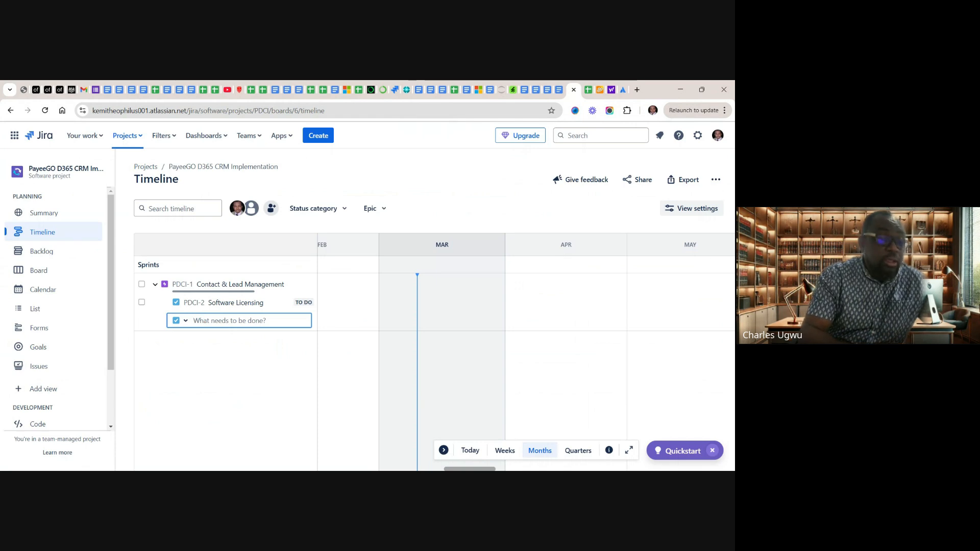
key("ctrl+v")
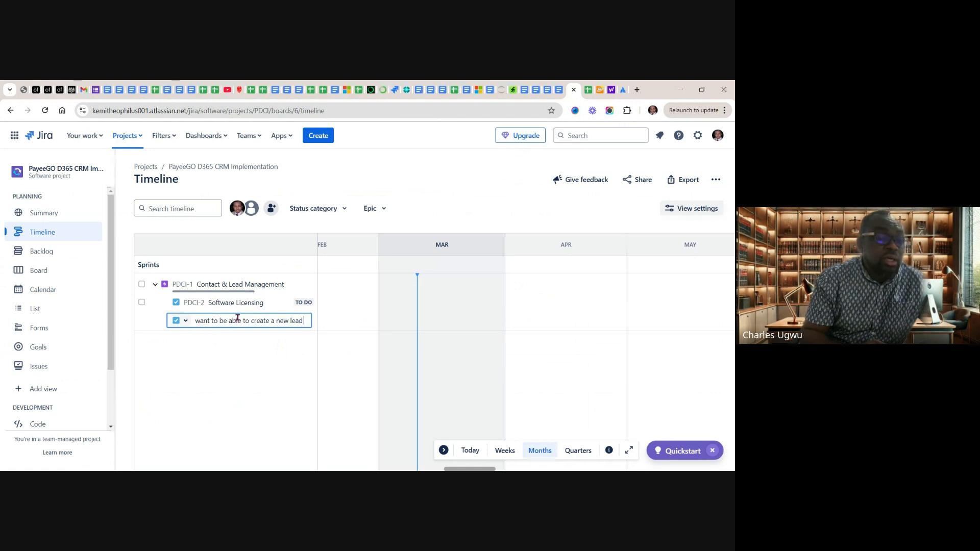
left_click(185, 322)
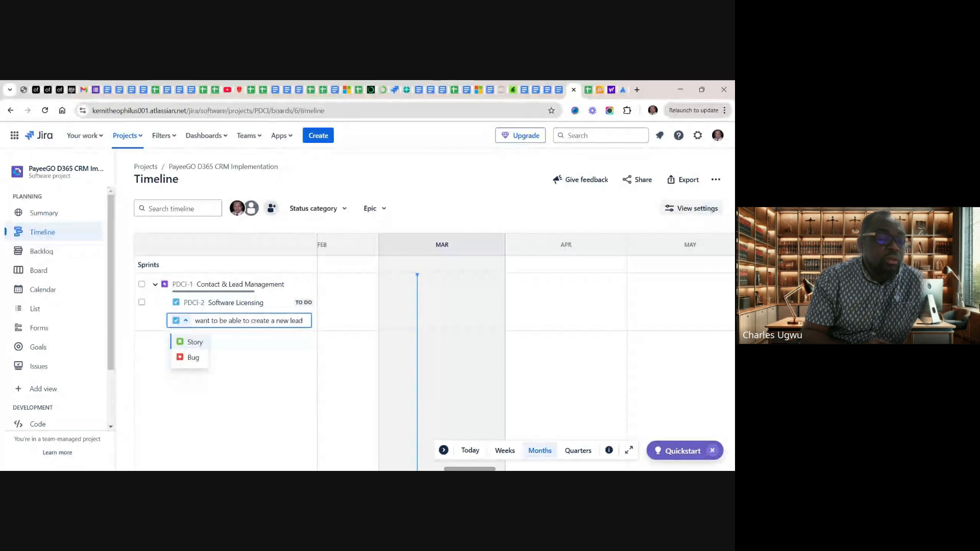
left_click(194, 342)
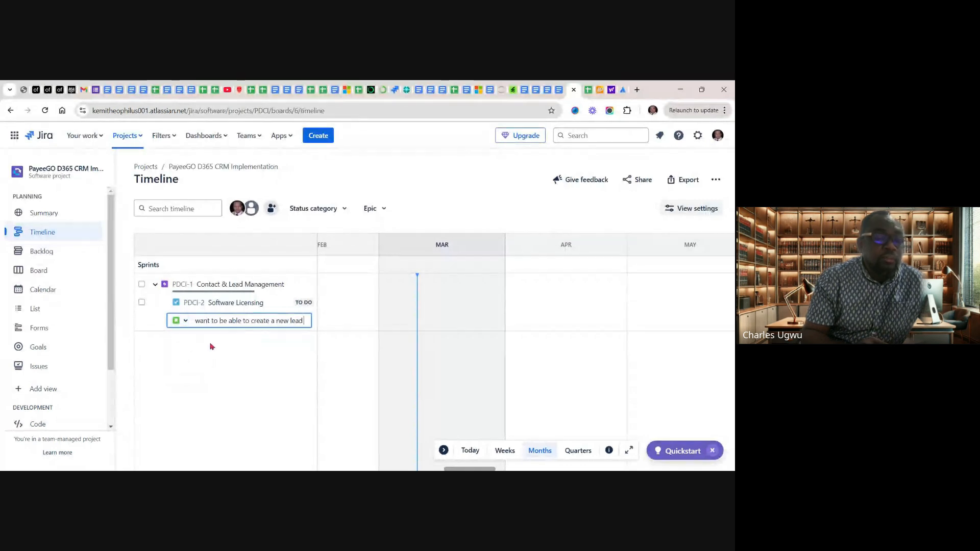
key("Return")
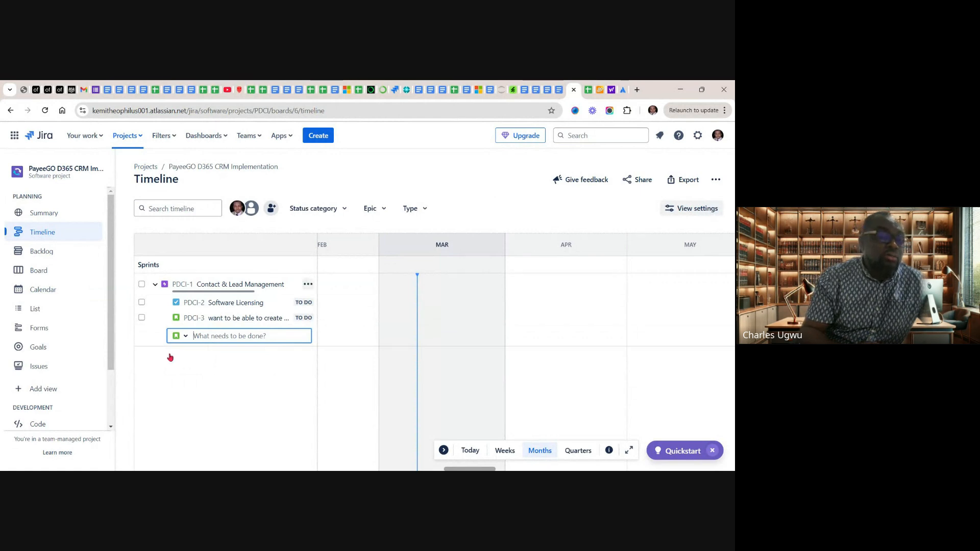
Return to the product backlog sheet and copy "I want to assign leads to specific sales representatives" from the user story in cell C5
left_click(589, 91)
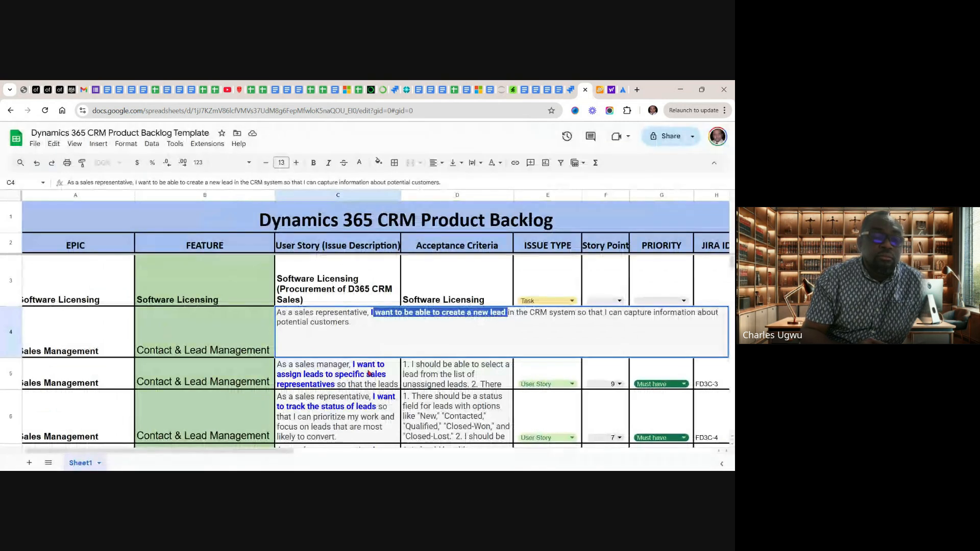
left_click(369, 373)
double_click(369, 373)
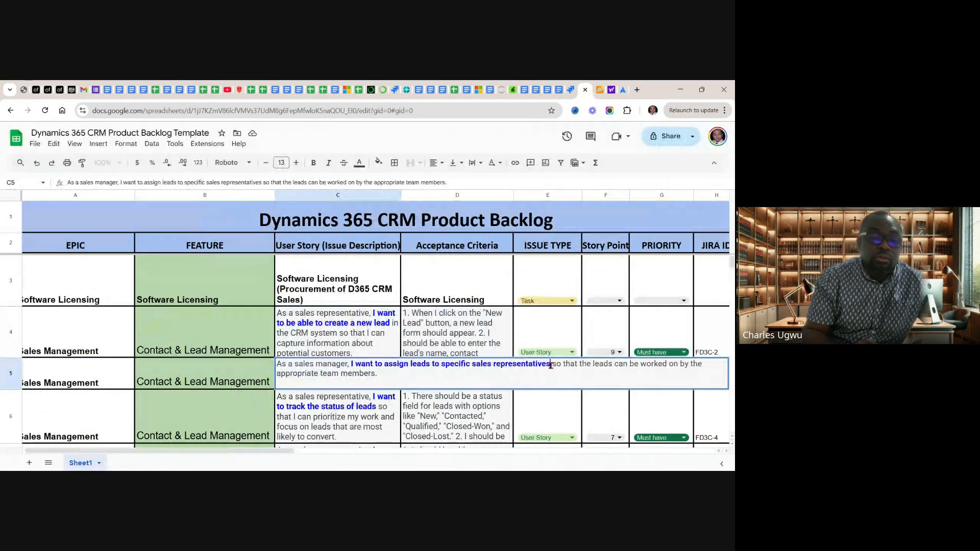
left_click_drag(554, 366, 354, 365)
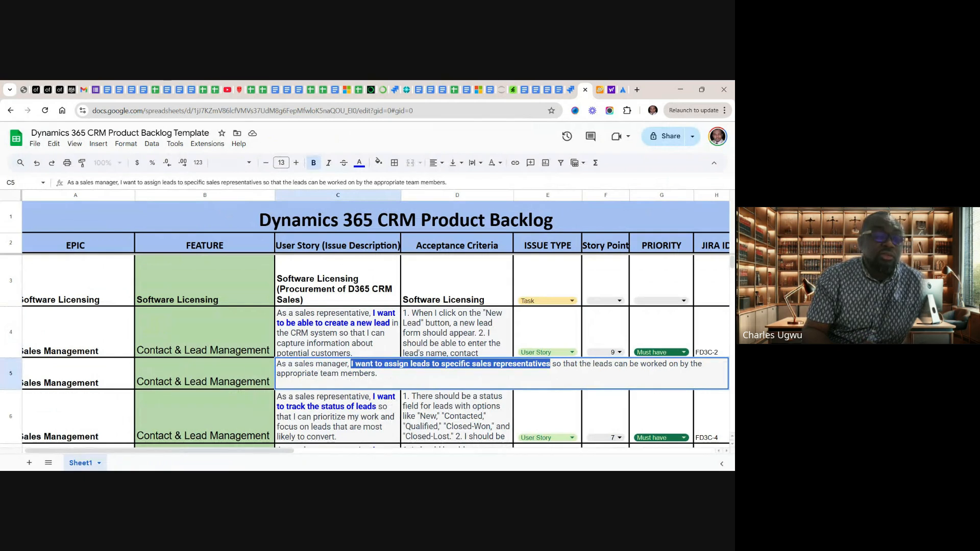
Switch to the Jira Timeline and add the Story "I want to assign leads to specific sales representatives" under the Contact & Lead Management epic
left_click(608, 92)
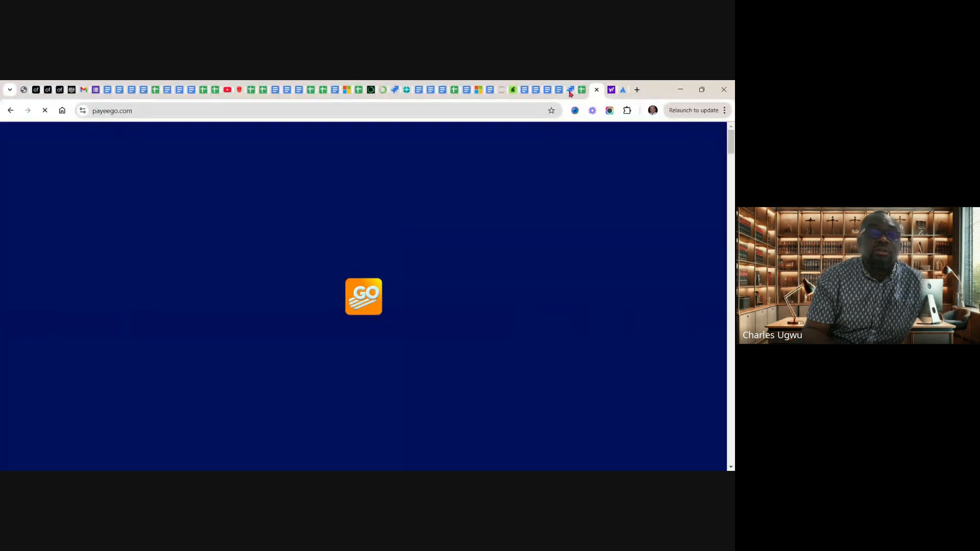
left_click(571, 92)
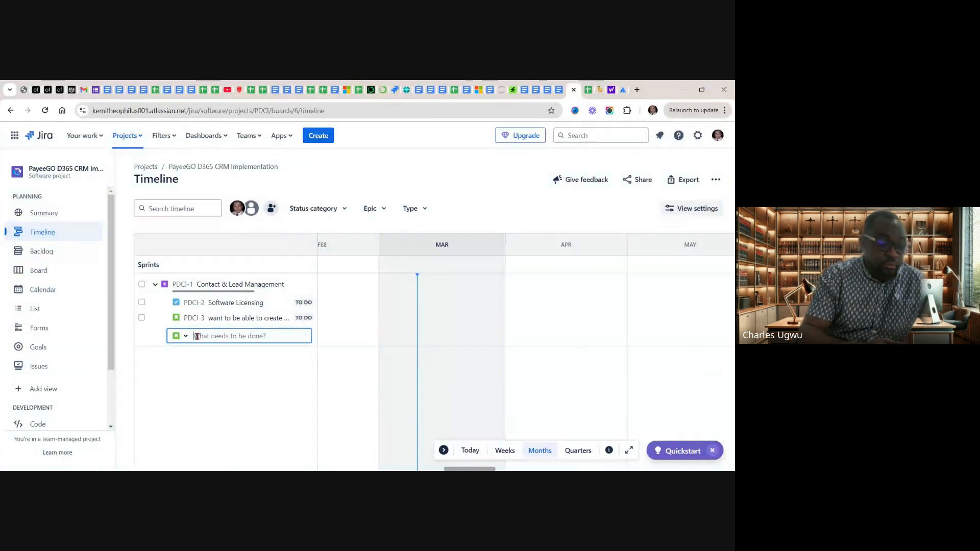
type("leads to specific sales representatives")
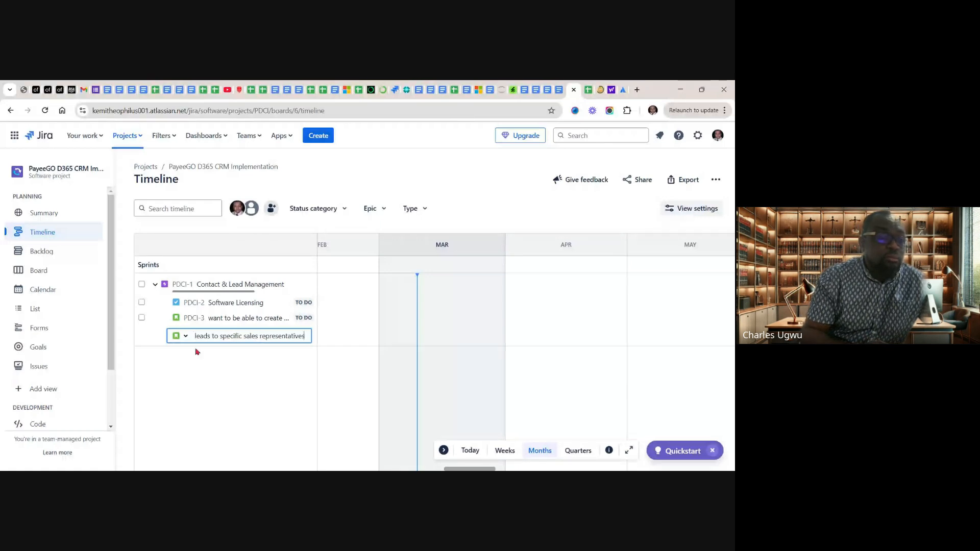
key("Return")
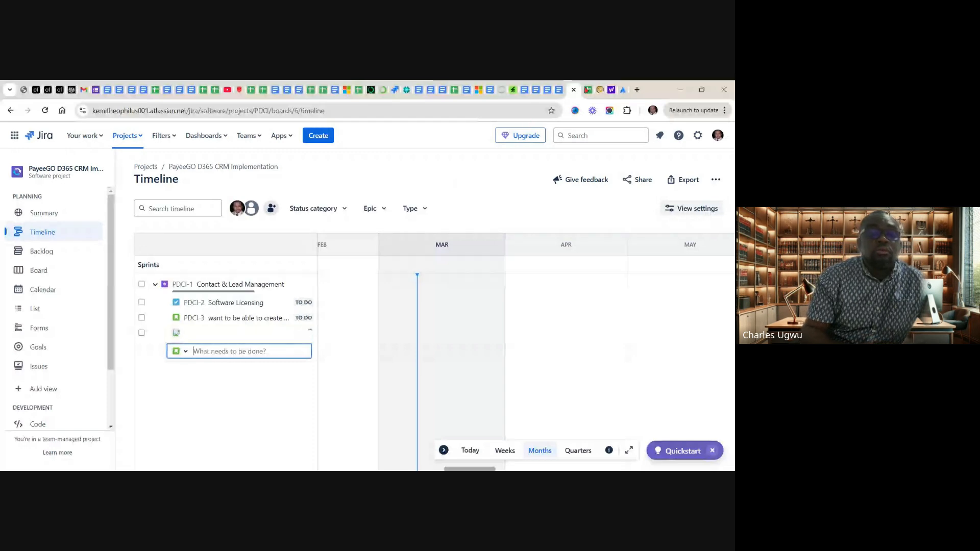
Return to the product backlog sheet and copy "I want to track the status of leads" from the user story in cell C6
left_click(588, 90)
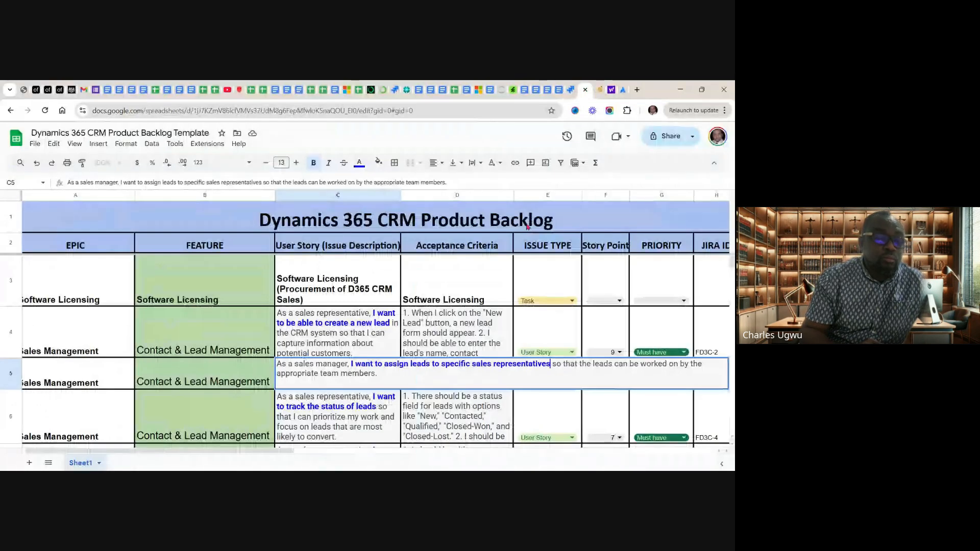
left_click(349, 412)
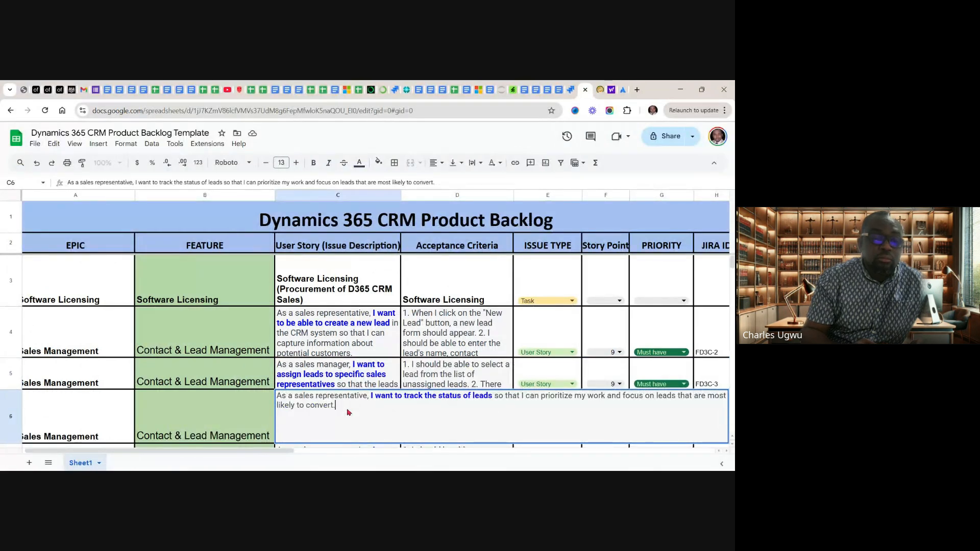
left_click(493, 397)
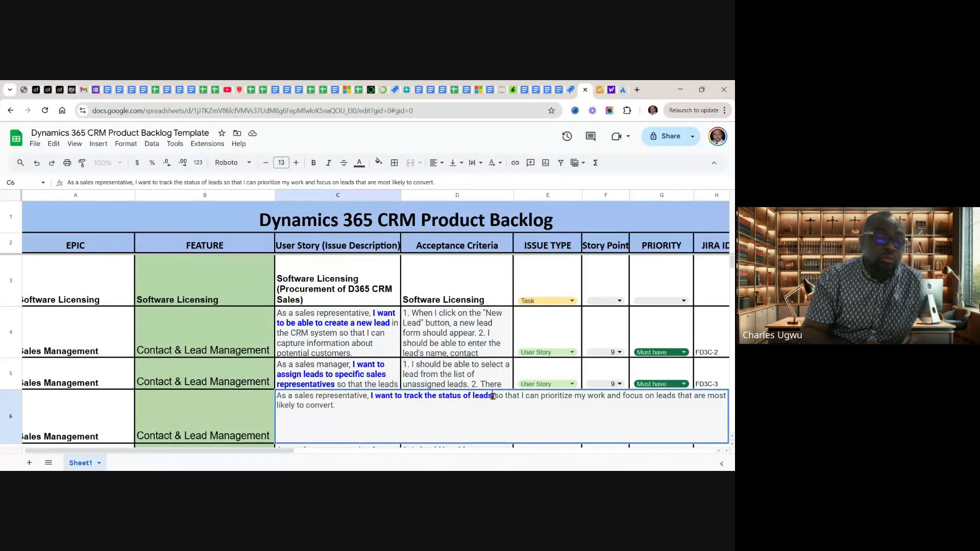
left_click_drag(493, 397, 371, 395)
key("ctrl+c")
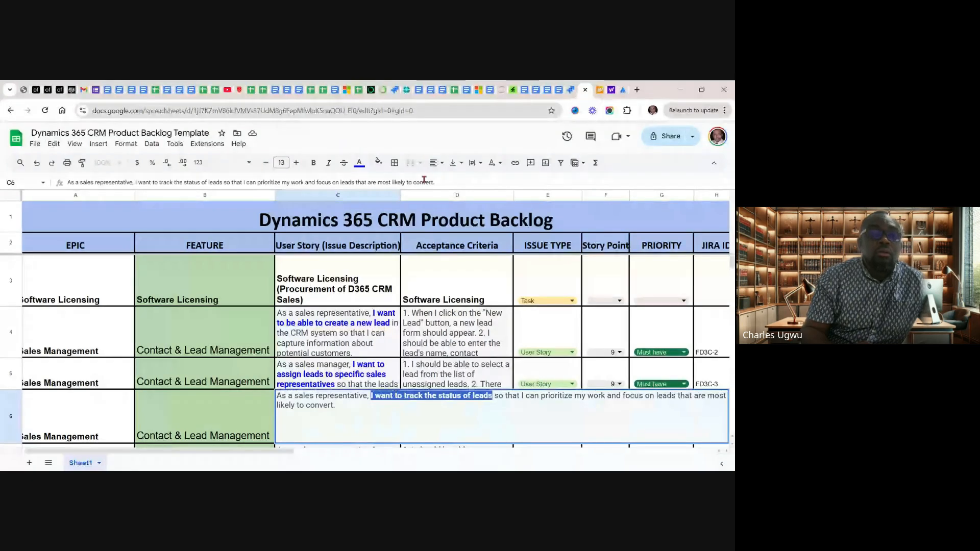
Switch to the Jira Timeline and add the Story "I want to track the status of leads" under the Contact & Lead Management epic
left_click(570, 91)
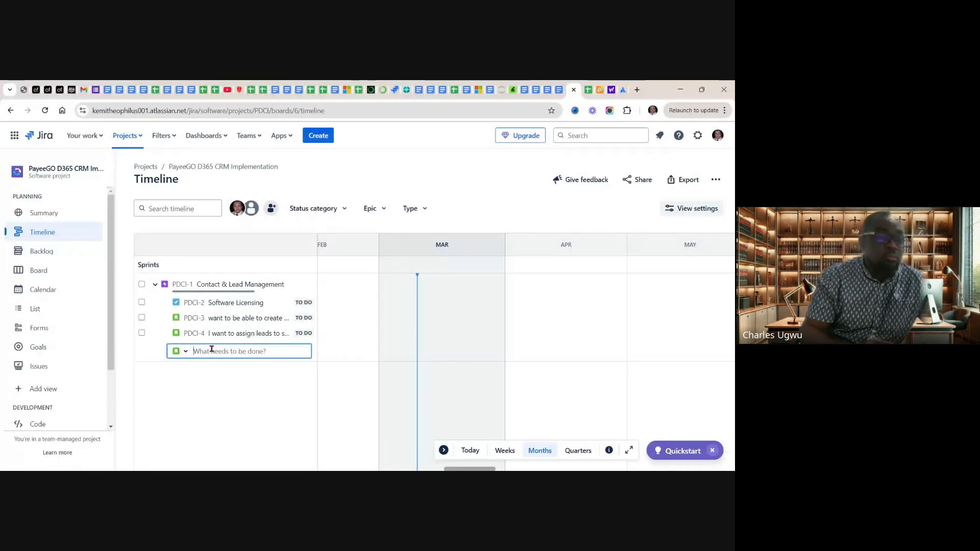
key("ctrl+v")
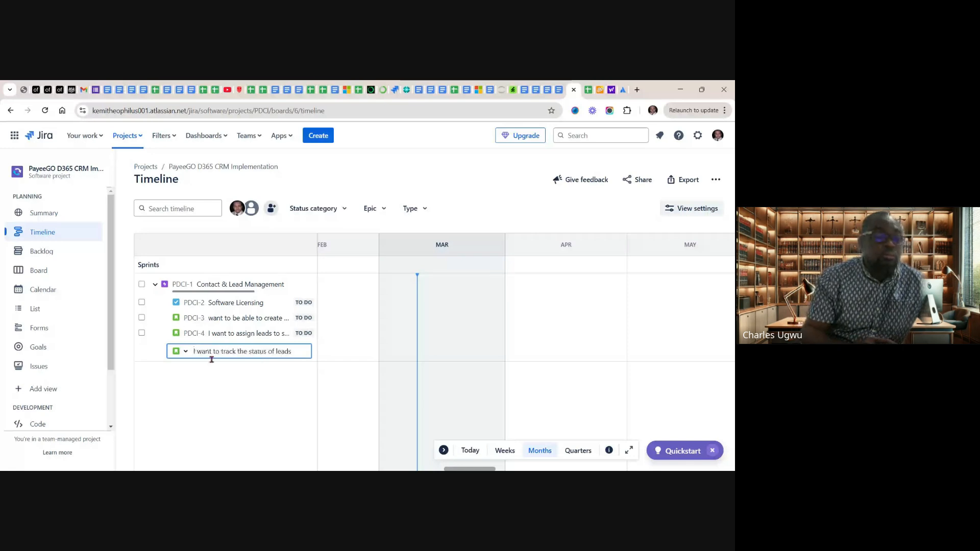
key("Return")
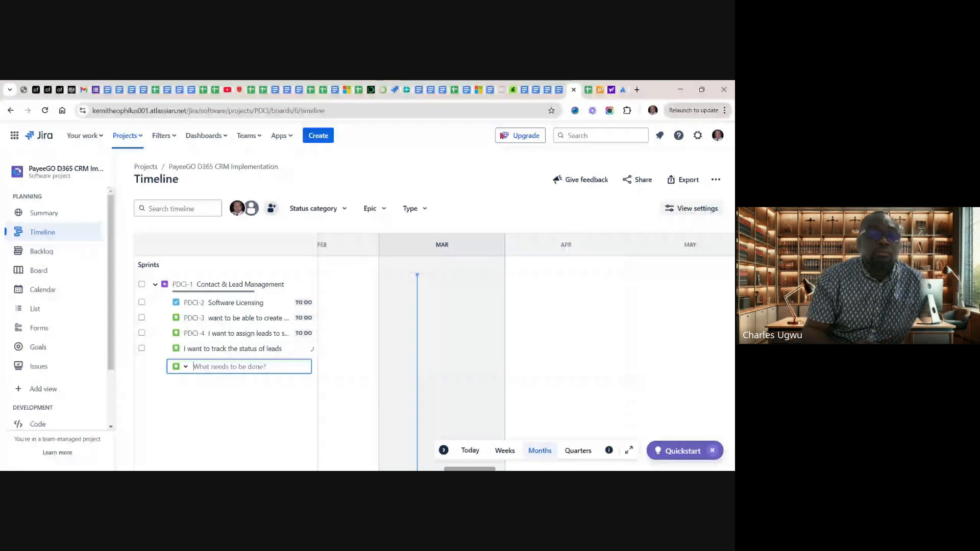
Return to the product backlog sheet and copy "I want to schedule follow-up tasks for leads" from the user story in cell C7
left_click(588, 90)
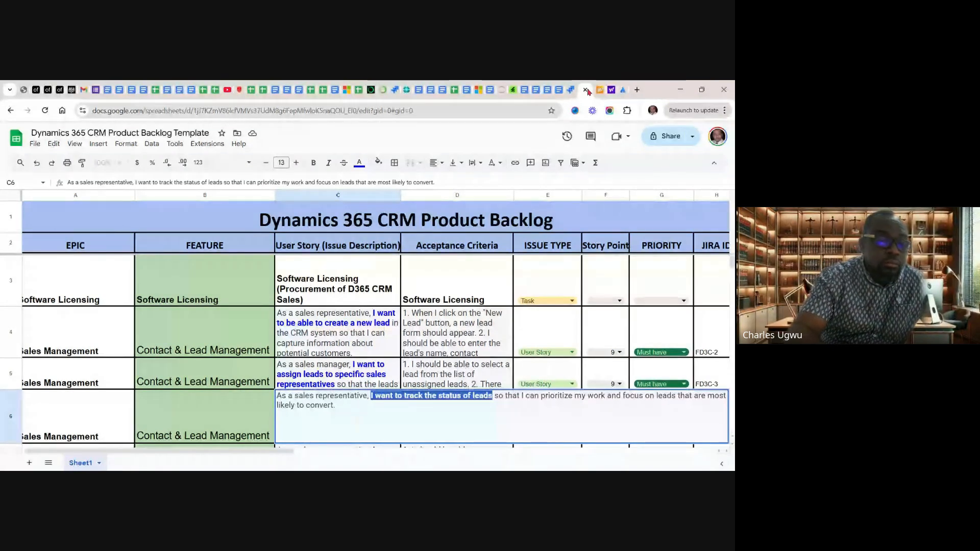
scroll(365, 340, "down", 1)
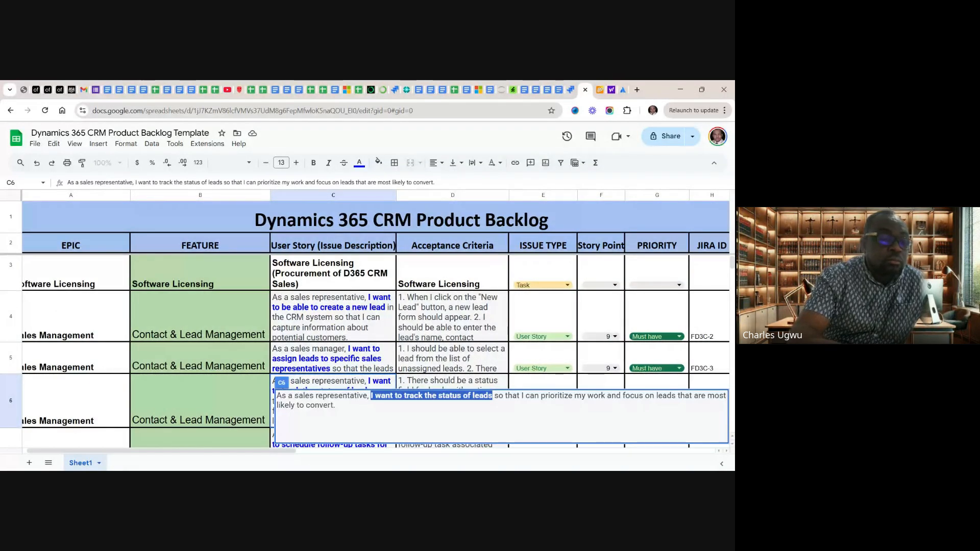
scroll(334, 352, "down", 2)
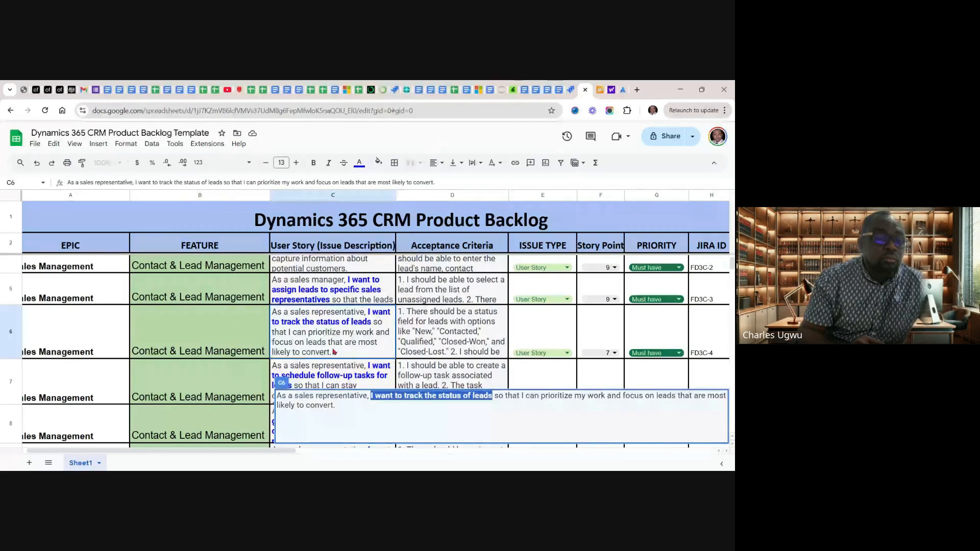
double_click(332, 371)
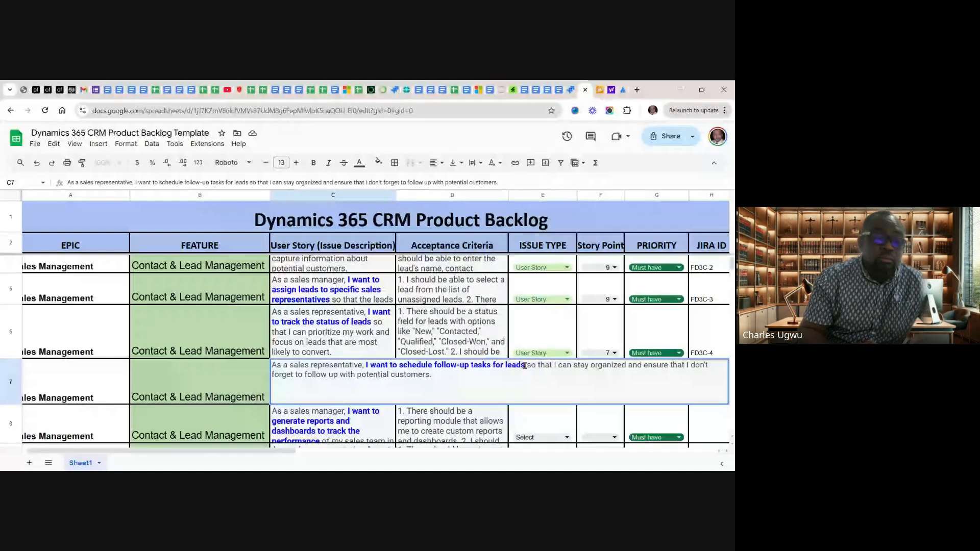
left_click_drag(524, 366, 366, 366)
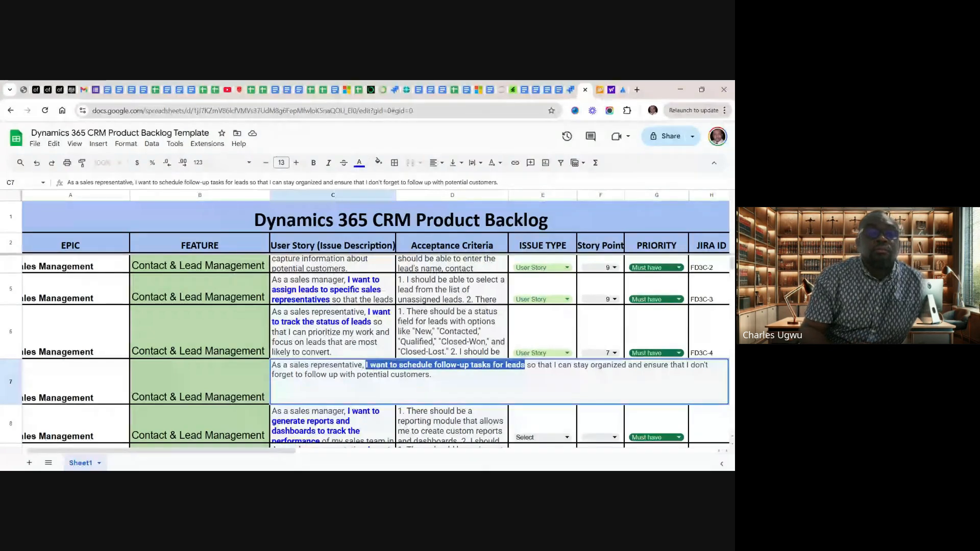
Switch to the Jira Timeline and add the Story "I want to schedule follow-up tasks for leads" under the Contact & Lead Management epic
left_click(571, 90)
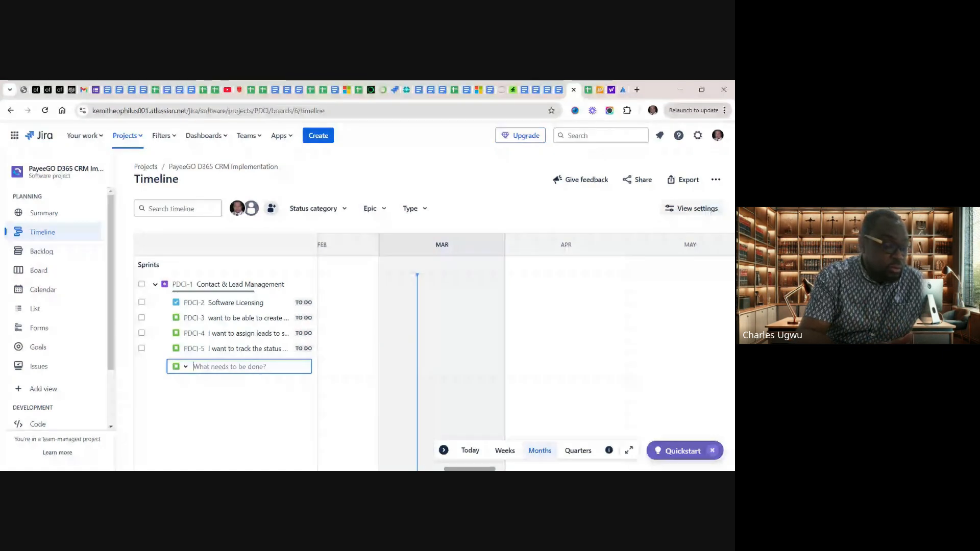
key("ctrl+v")
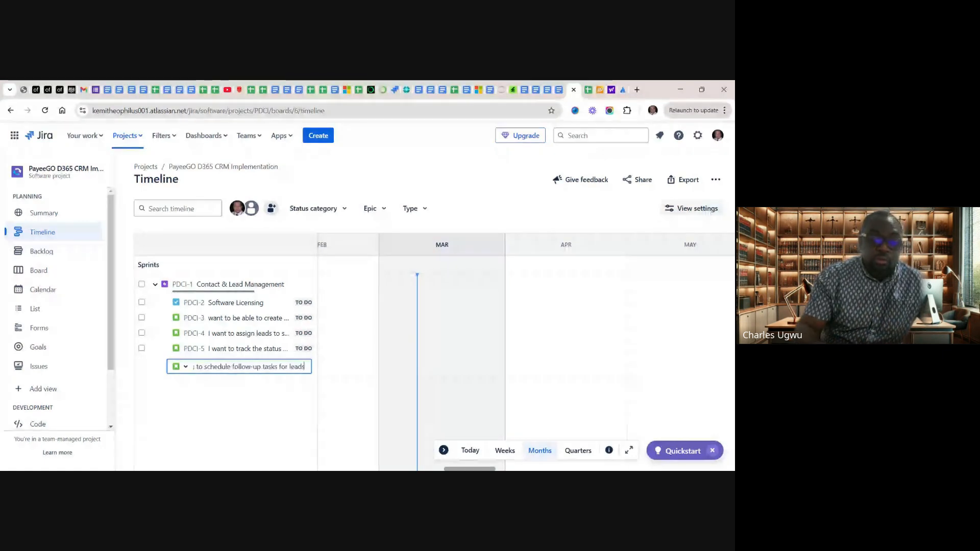
key("Return")
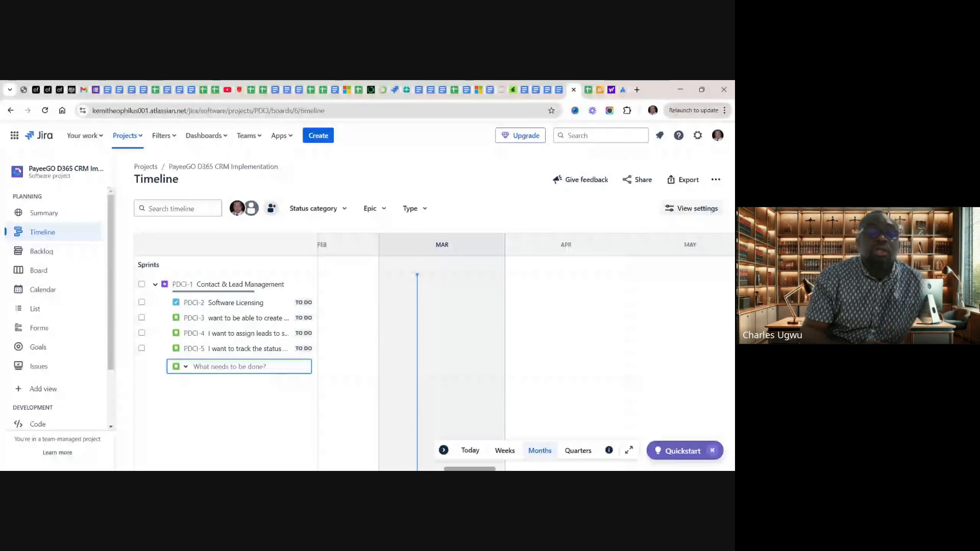
Return to the product backlog sheet and copy "I want to generate reports and dashboards to track the performance" from cell C8
left_click(588, 91)
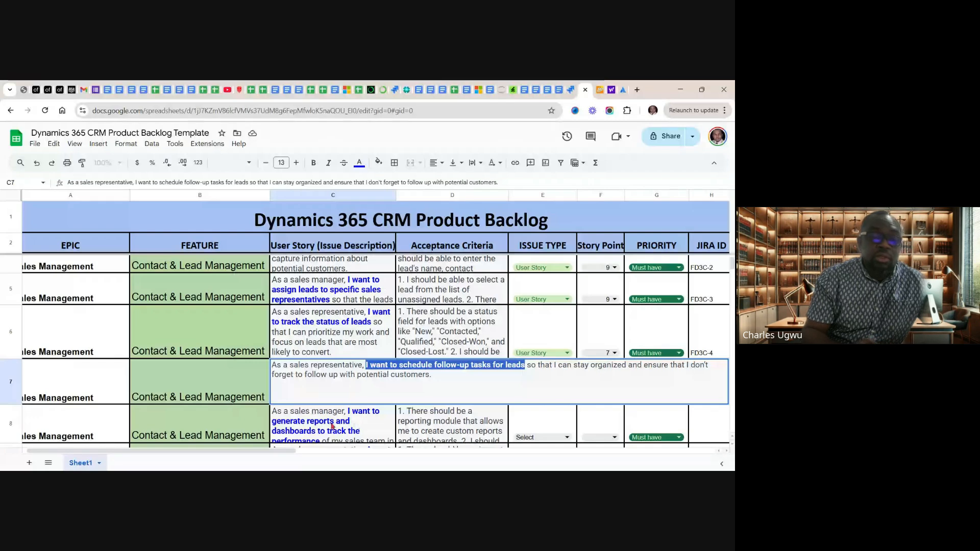
double_click(332, 427)
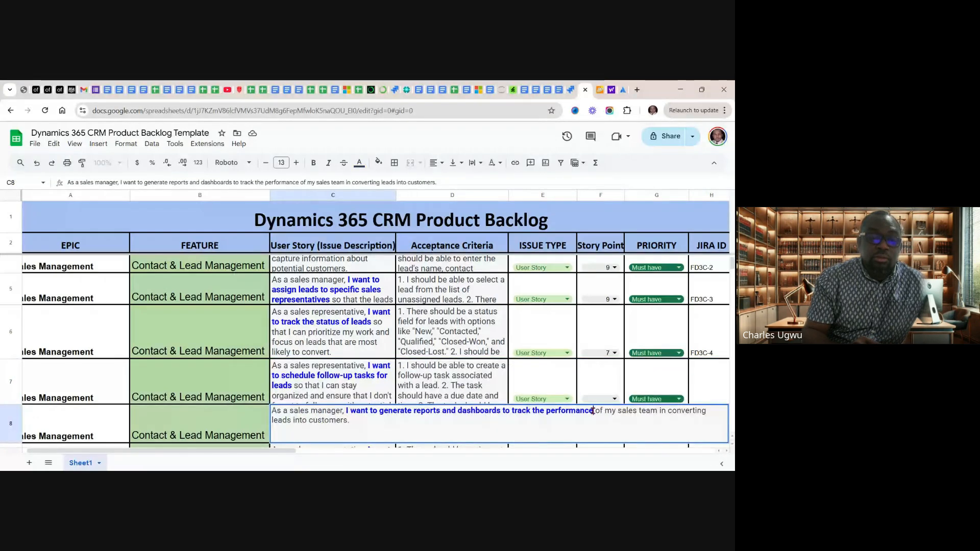
left_click_drag(593, 411, 346, 412)
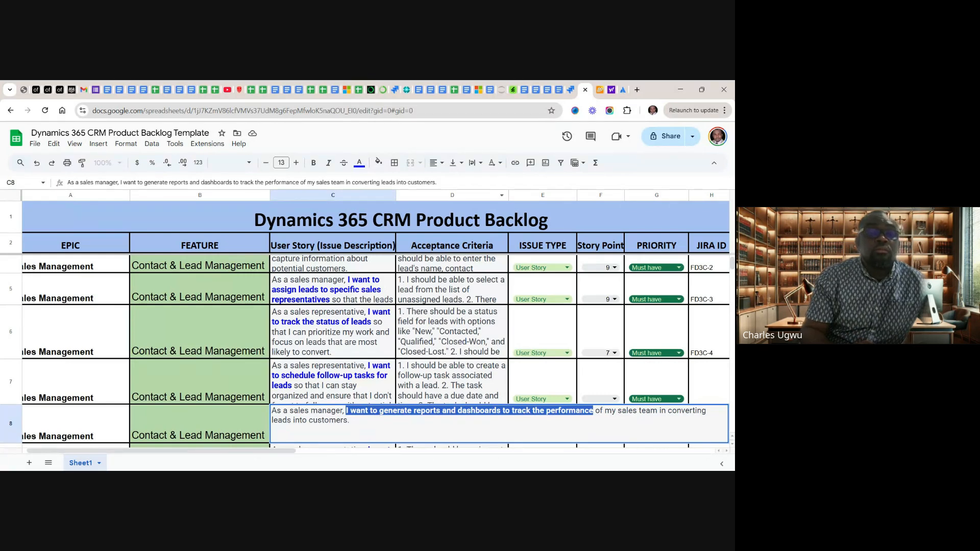
Switch to the Jira Timeline and add the Story "I want to generate reports and dashboards to track the performance" under Contact & Lead Management
left_click(569, 91)
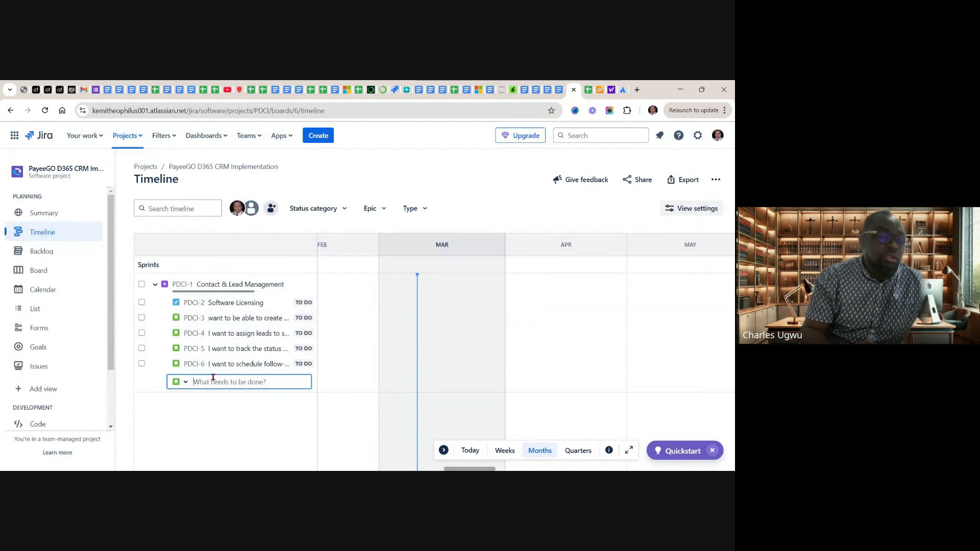
key("ctrl+v")
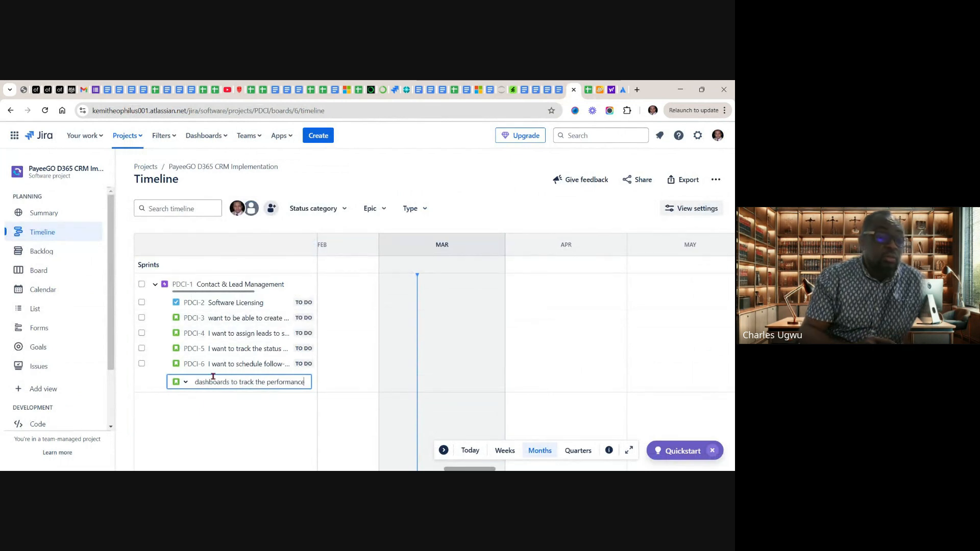
key("Return")
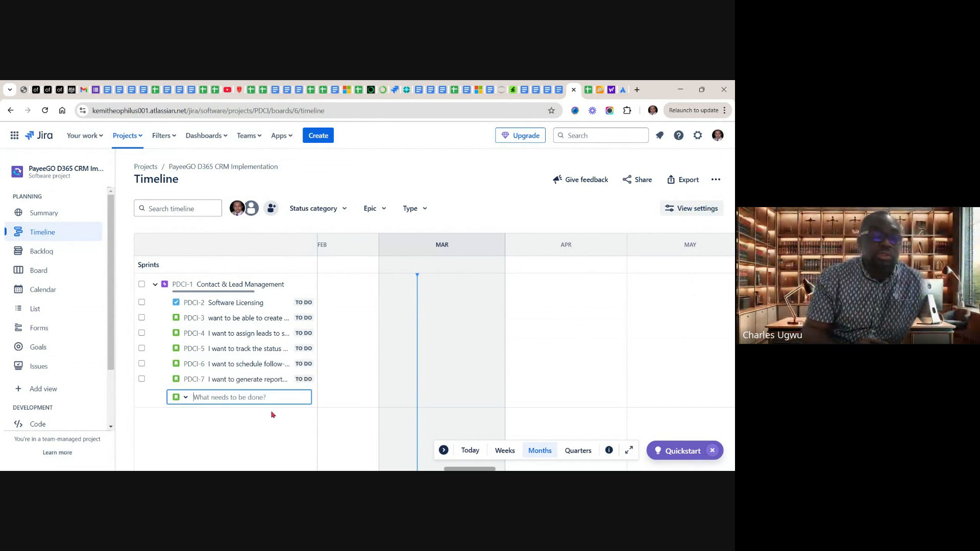
Go back to the product backlog sheet and copy the phrase about generating reports and dashboards from cell C8 again
left_click(588, 92)
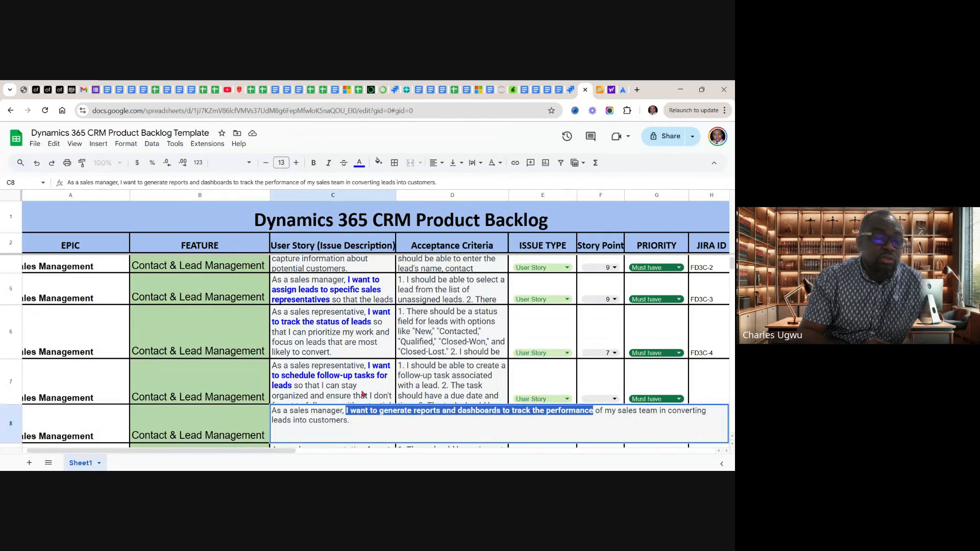
left_click(362, 394)
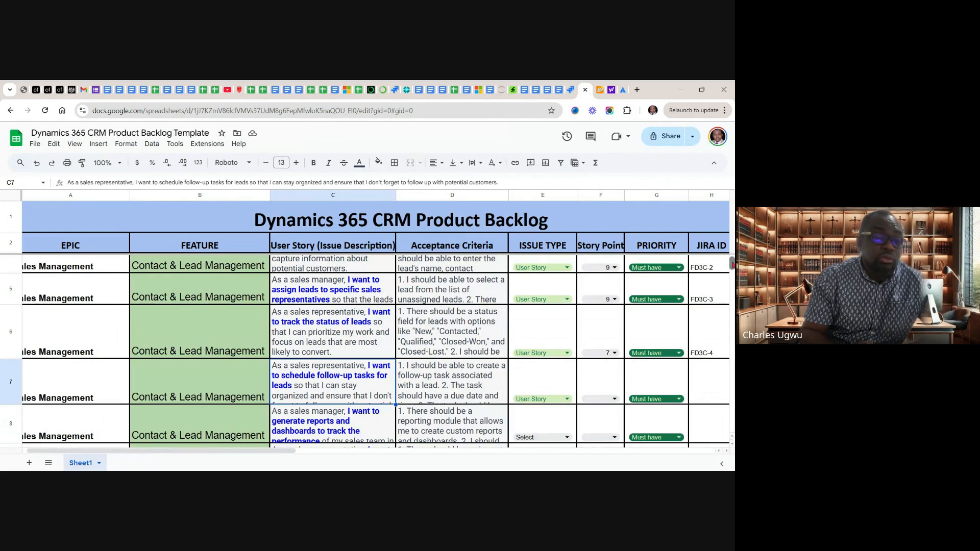
left_click_drag(733, 265, 732, 265)
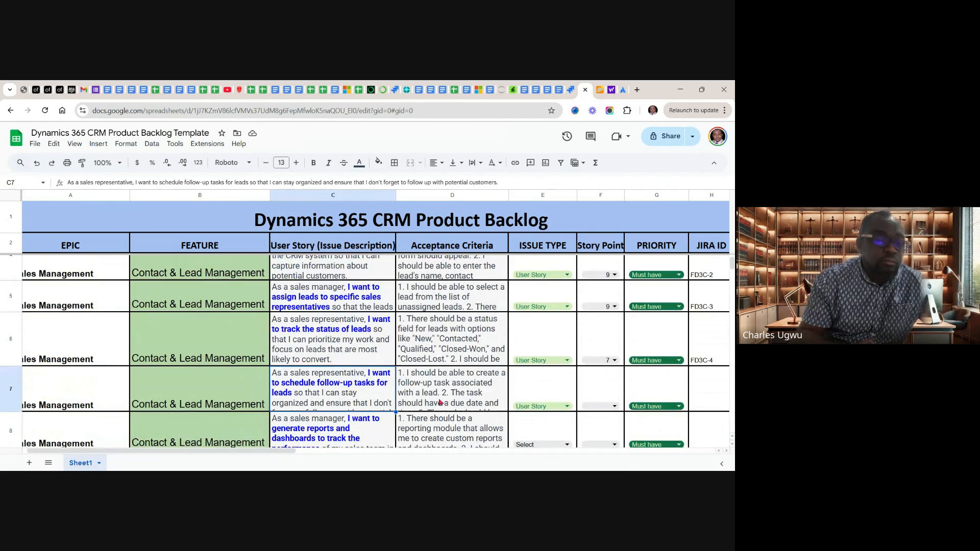
left_click(374, 430)
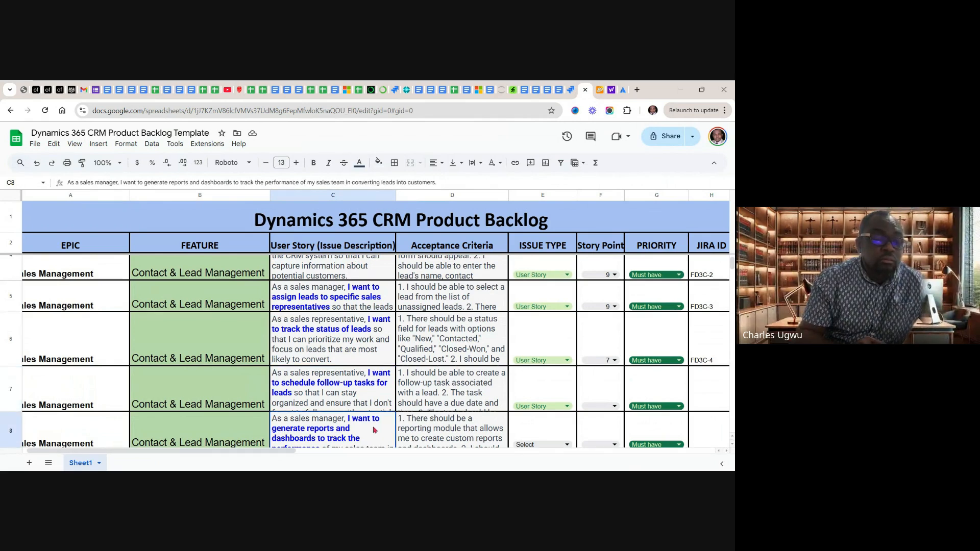
double_click(375, 430)
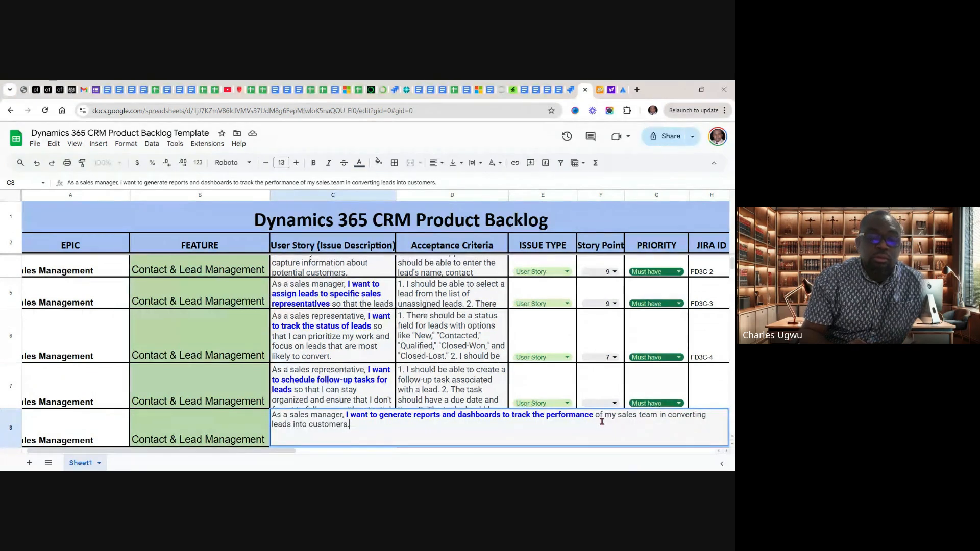
left_click_drag(594, 415, 345, 416)
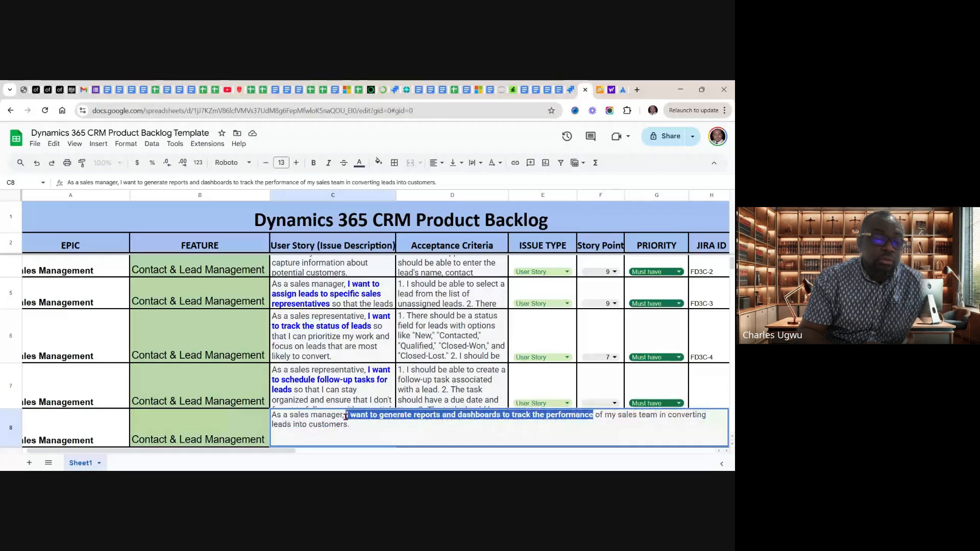
left_click(384, 419)
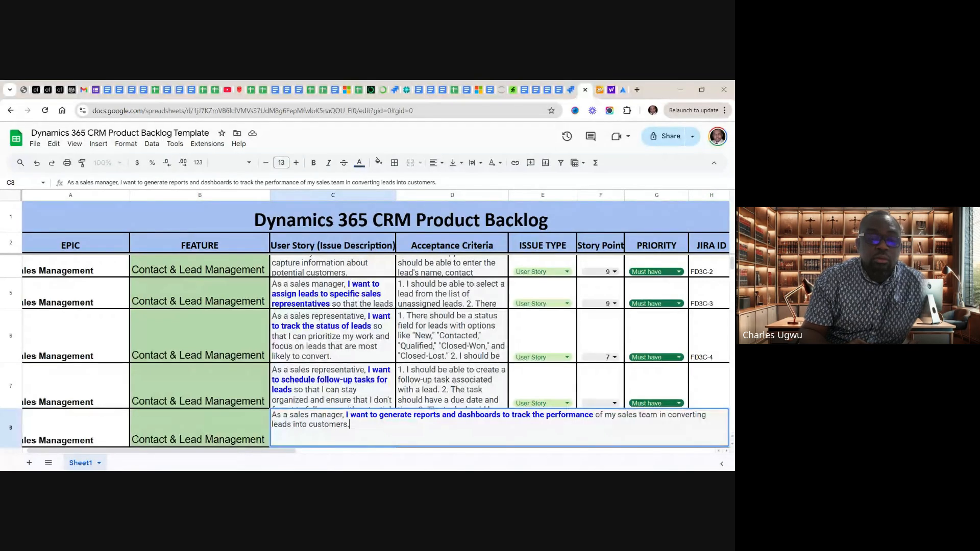
left_click(591, 415)
left_click_drag(591, 414, 596, 418)
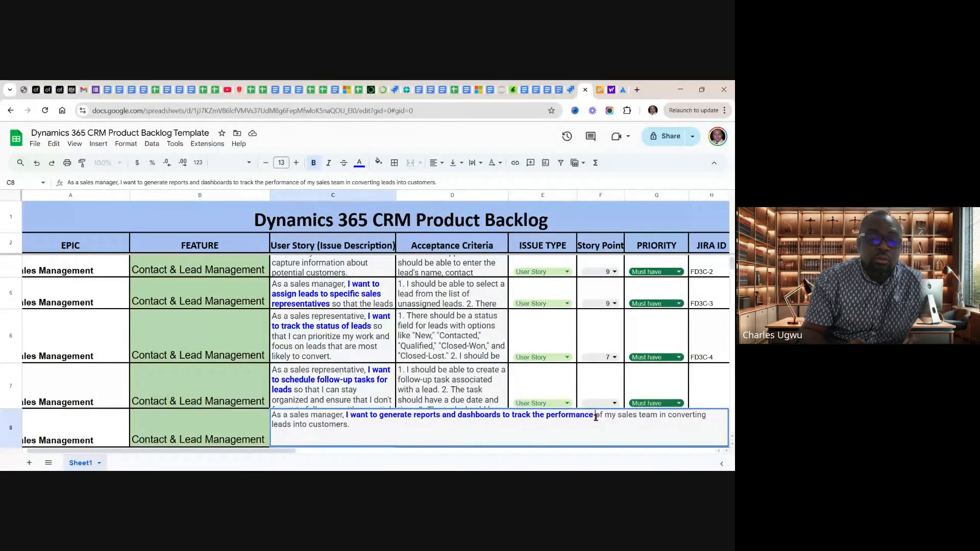
left_click_drag(596, 418, 342, 415)
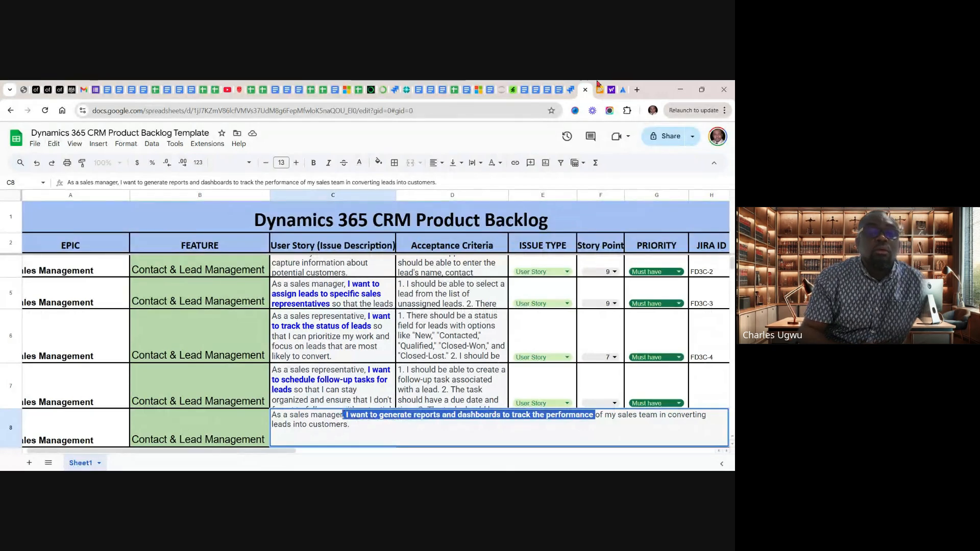
Switch to the Jira Timeline and insert the Story ", I want to generate reports and dashboards to track the performance" above PDCI-7
left_click(570, 93)
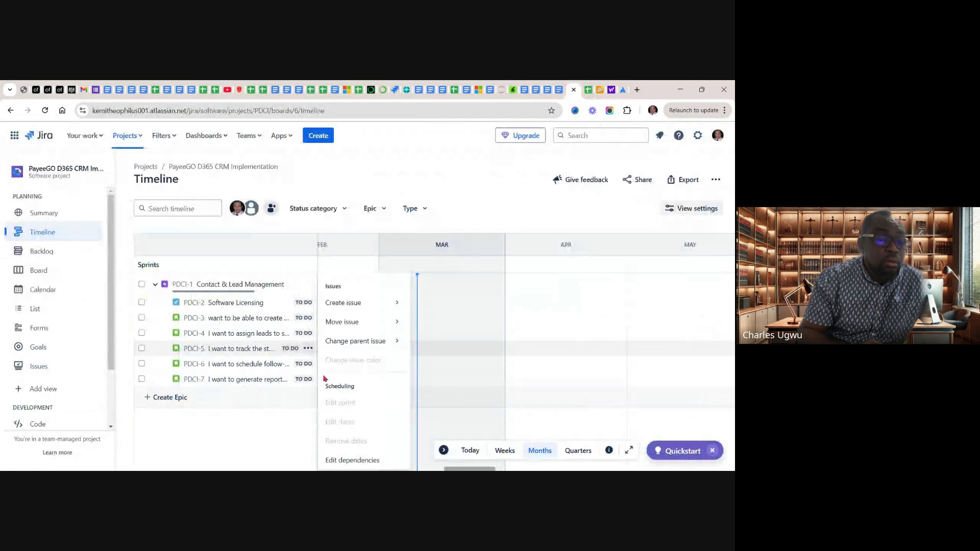
left_click(223, 383)
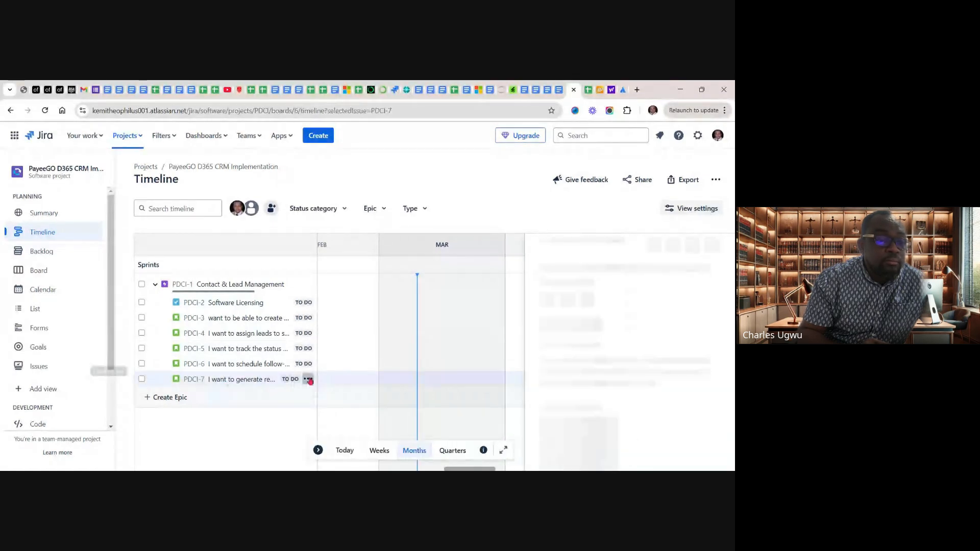
left_click(308, 379)
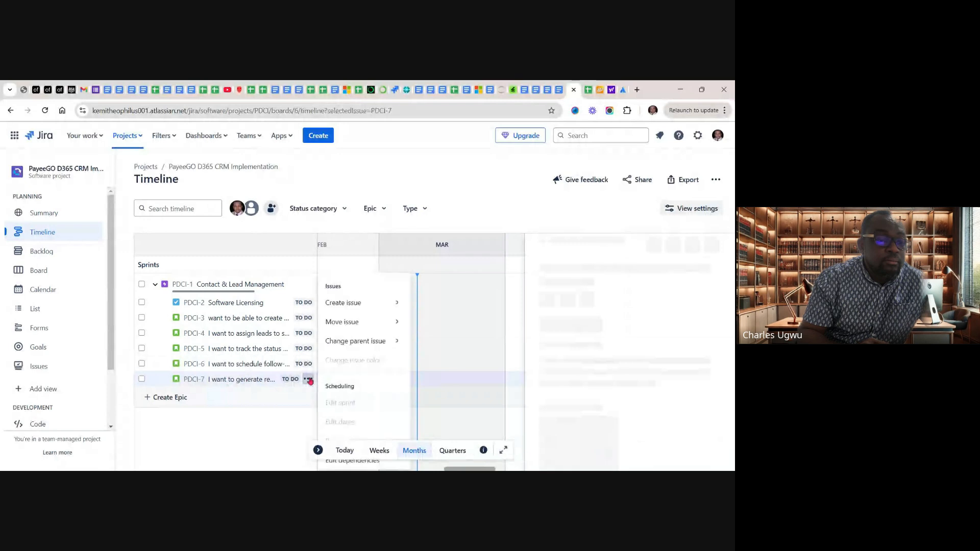
left_click(240, 381)
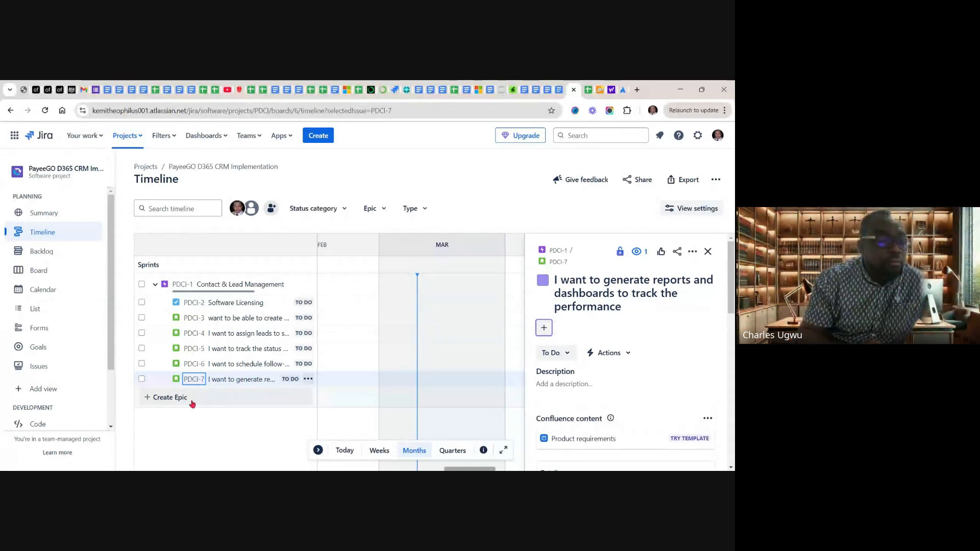
left_click(308, 379)
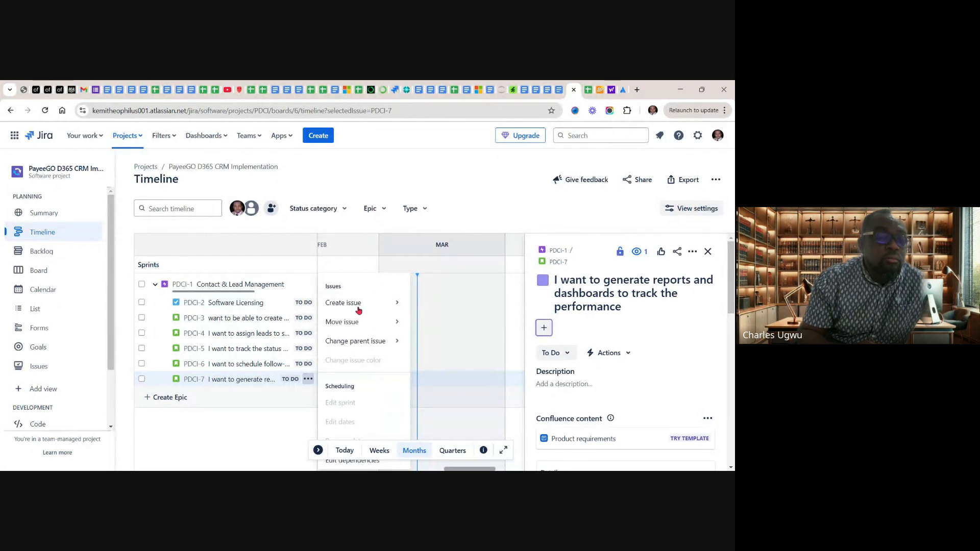
mouse_move(346, 306)
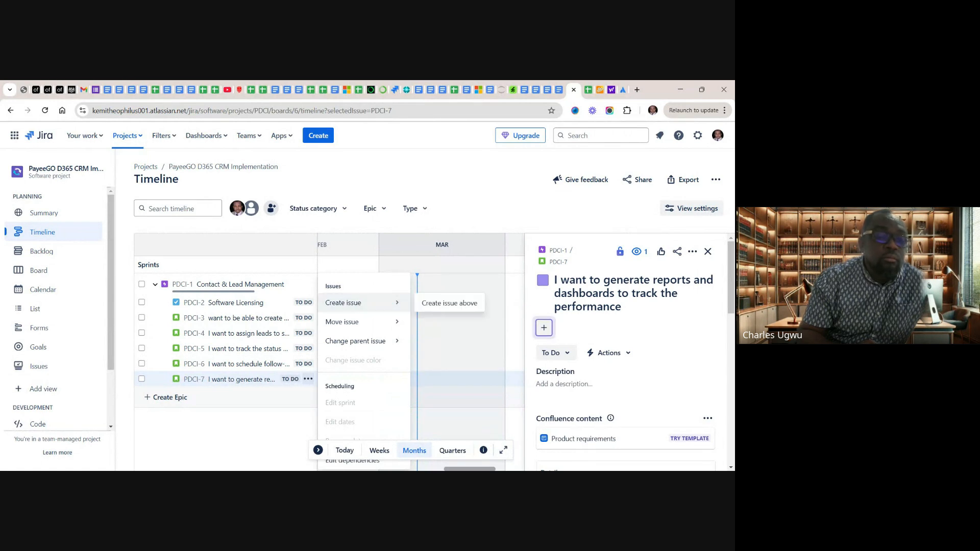
left_click(441, 305)
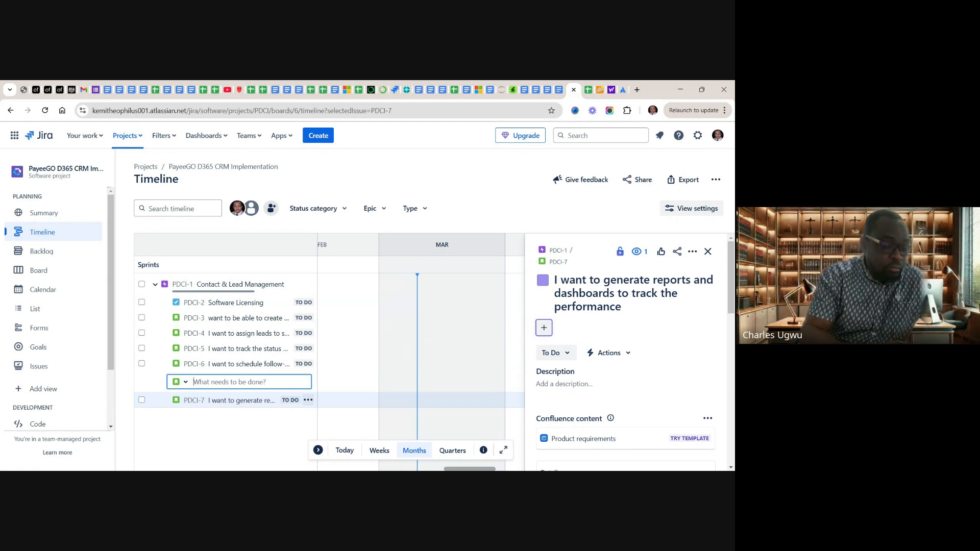
key("ctrl+v")
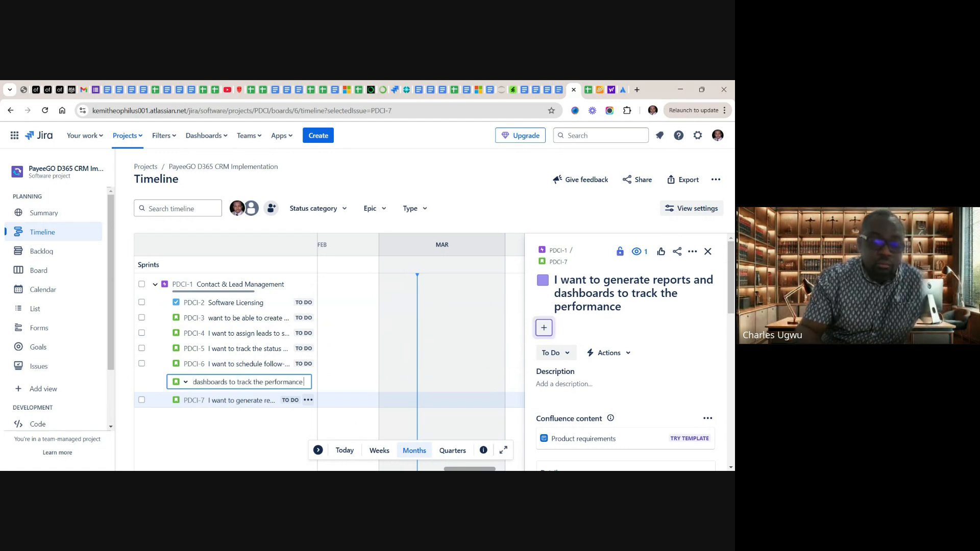
key("Return")
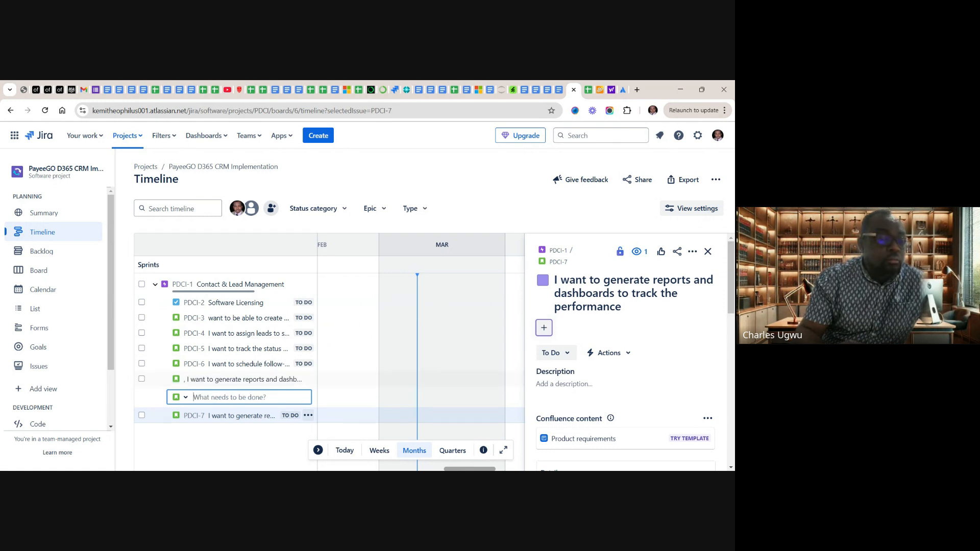
Return to the product backlog sheet and copy "I want to be able to search for leads based on specific criteria" from cell C9
left_click(589, 90)
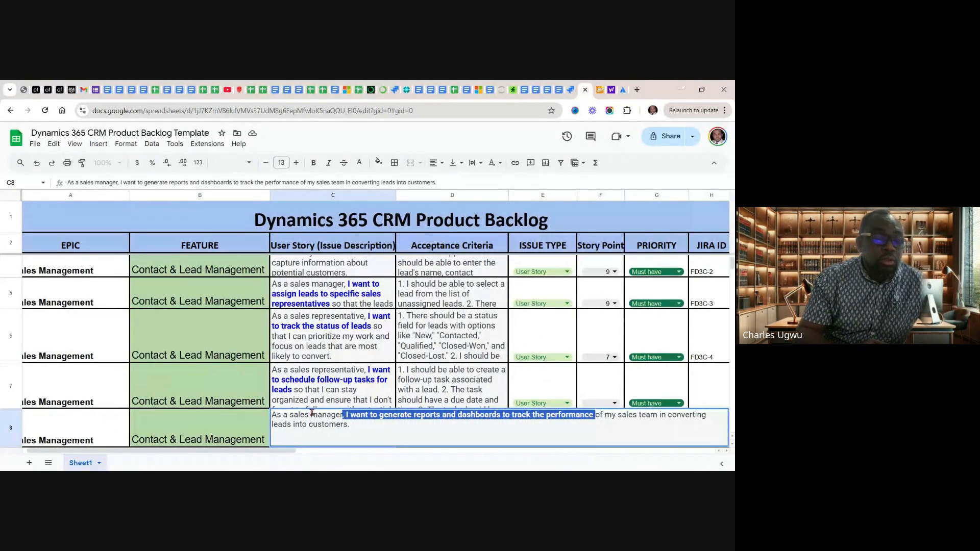
left_click(315, 392)
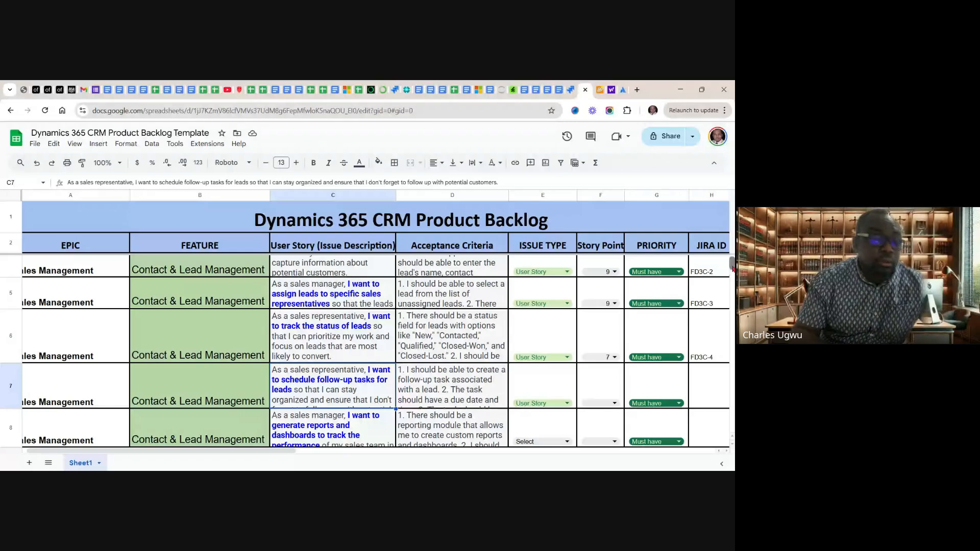
scroll(731, 277, "down", 2)
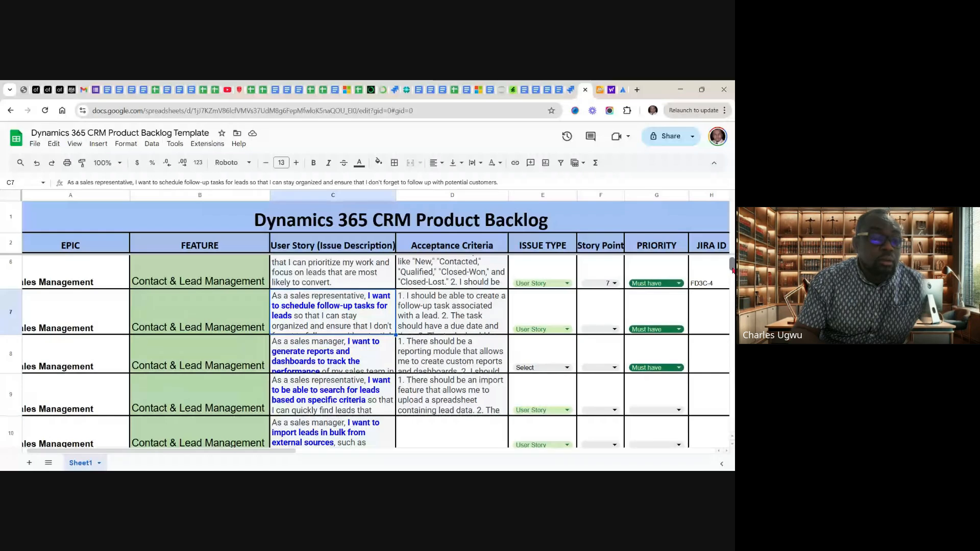
scroll(733, 271, "down", 1)
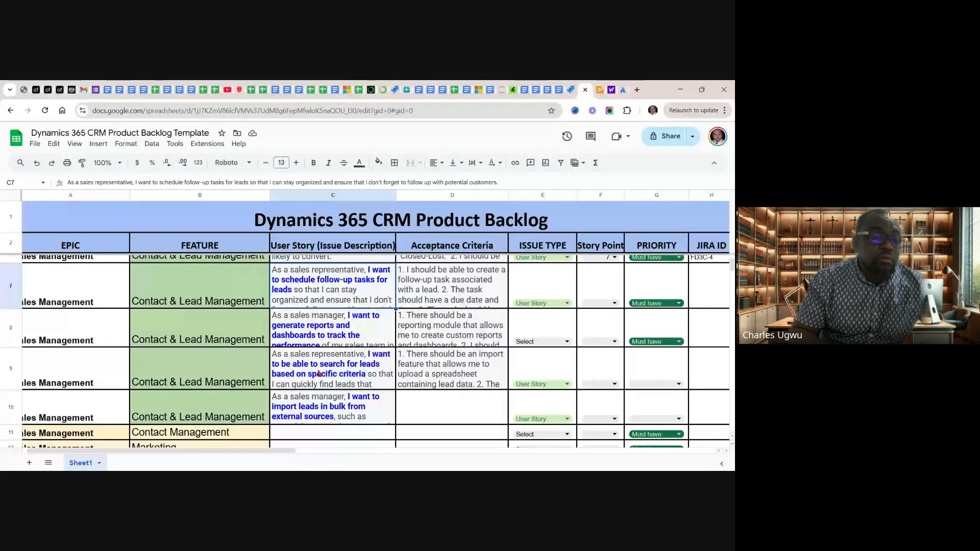
left_click(357, 368)
double_click(357, 368)
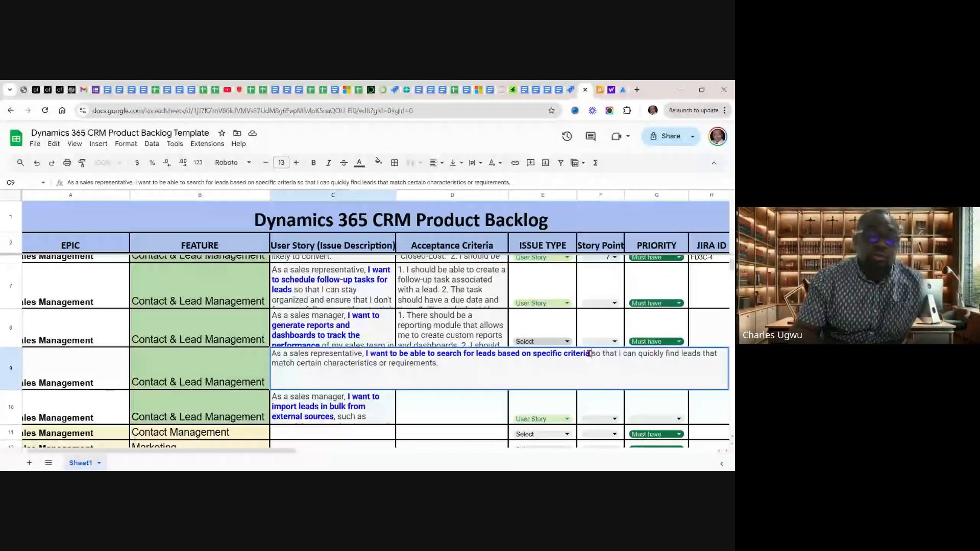
left_click_drag(590, 353, 365, 354)
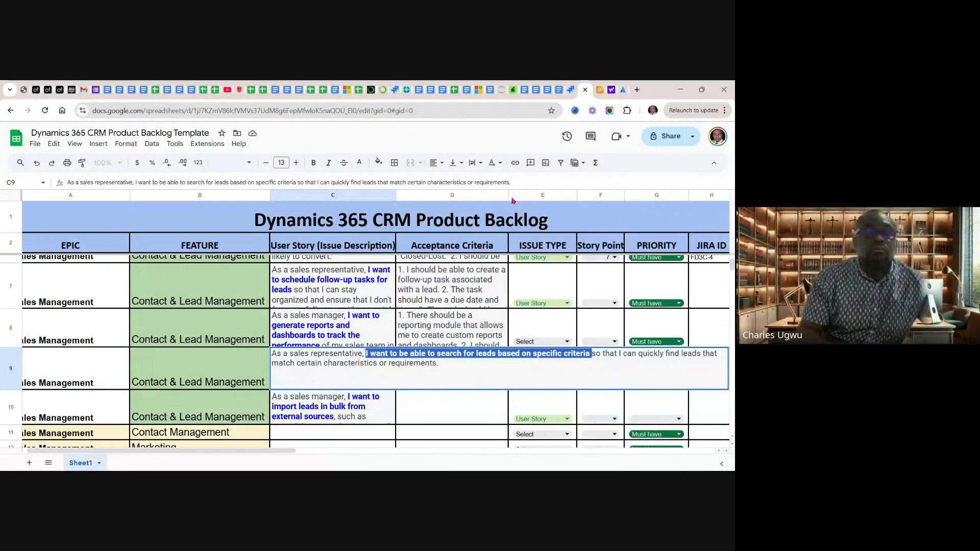
Switch to the Jira Timeline and add the Story "I want to be able to search for leads based on specific criteria" above PDCI-7
left_click(570, 92)
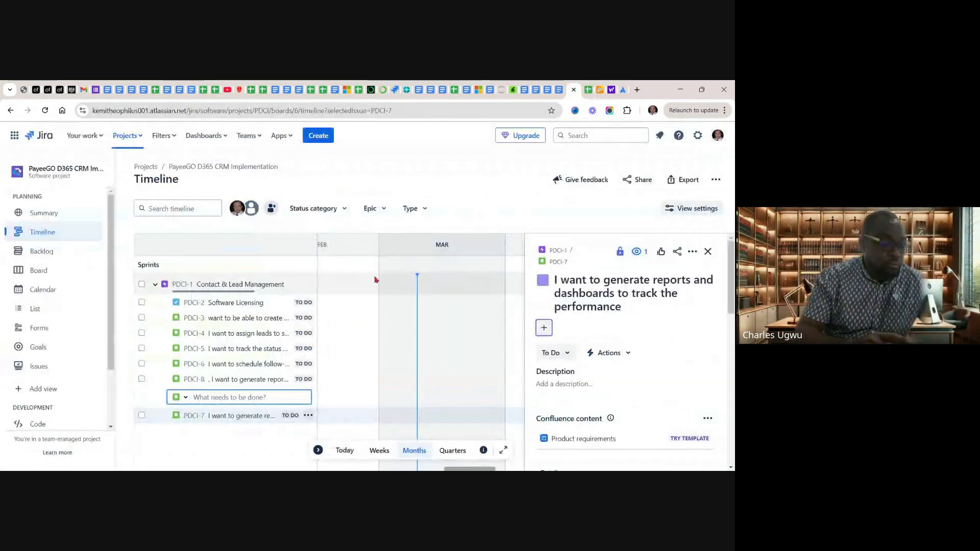
key("ctrl+v")
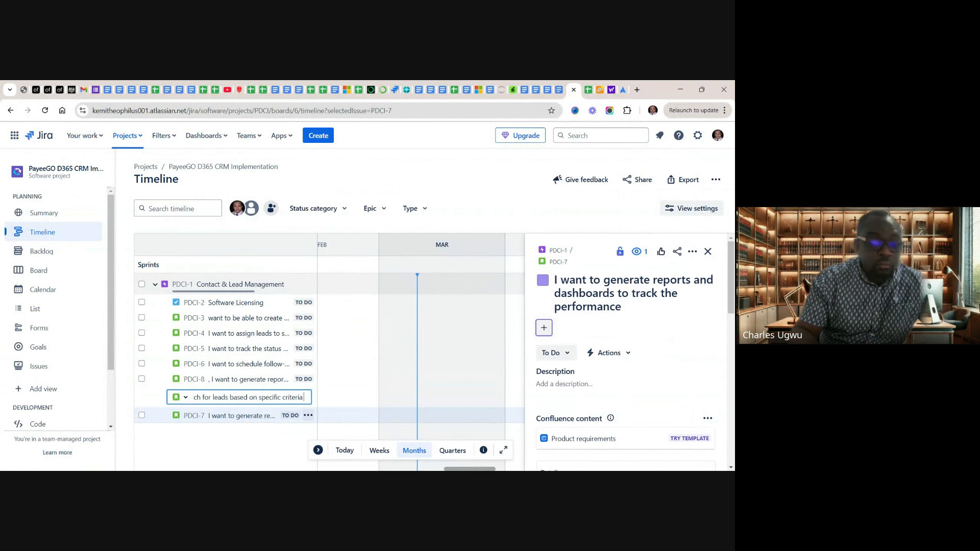
key("Return")
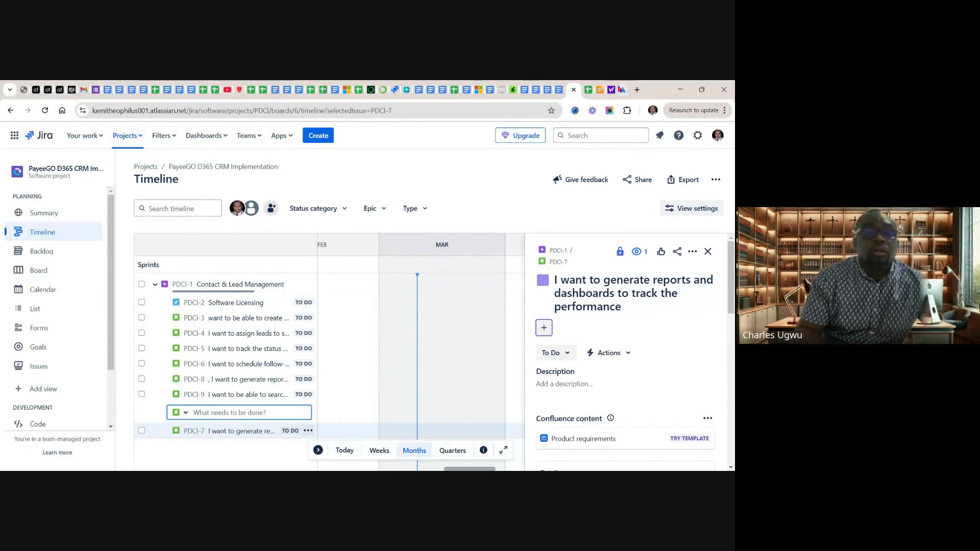
Return to the product backlog sheet and copy "I want to import leads in bulk from external sources," from cell C10
left_click(587, 92)
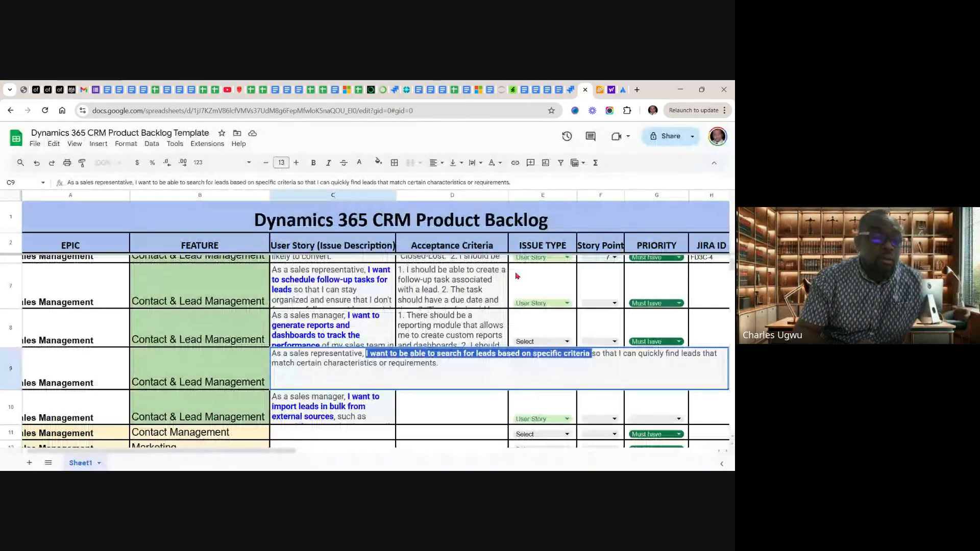
left_click(336, 409)
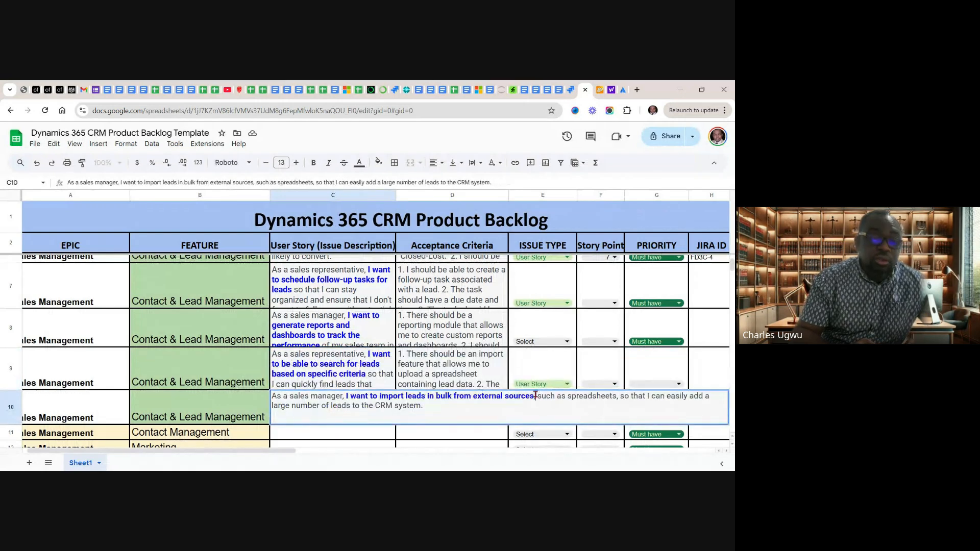
left_click_drag(535, 396, 337, 400)
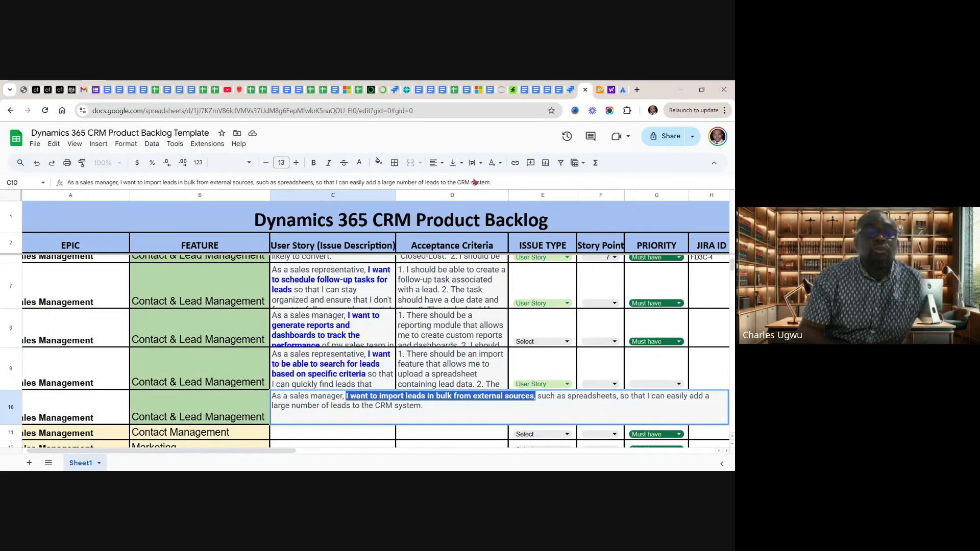
In the Jira Timeline, add the Story "I want to import leads in bulk from external sources," above PDCI-7 and widen the issue column to fit full titles
left_click(571, 91)
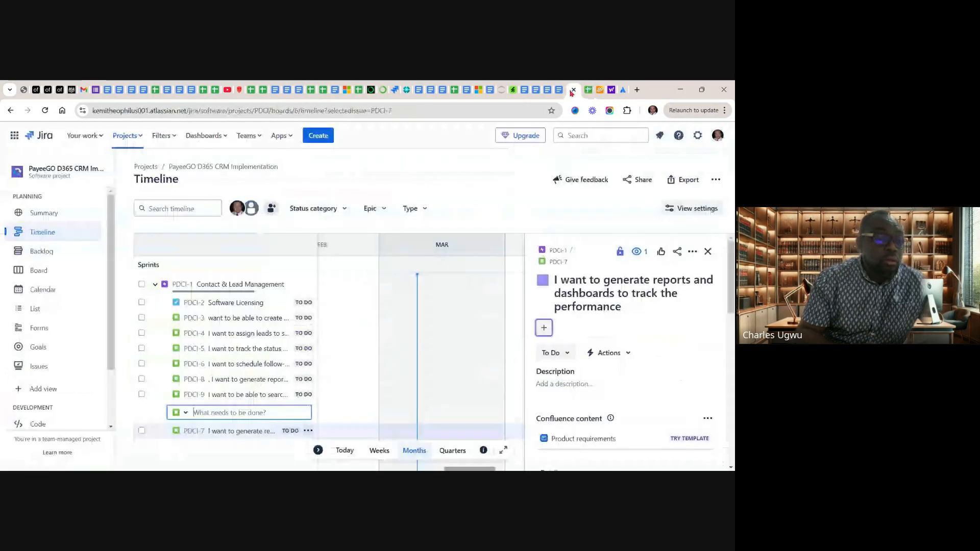
key("ctrl+v")
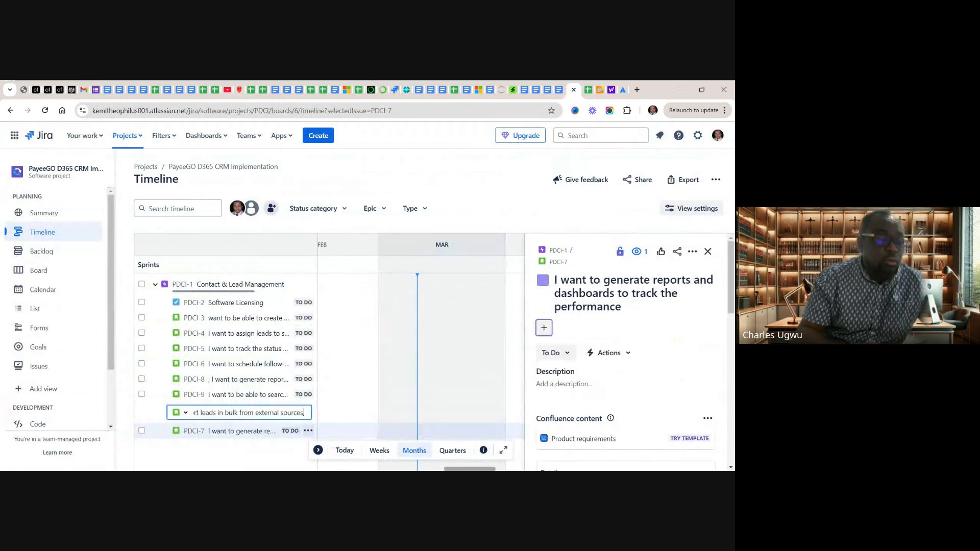
key("Return")
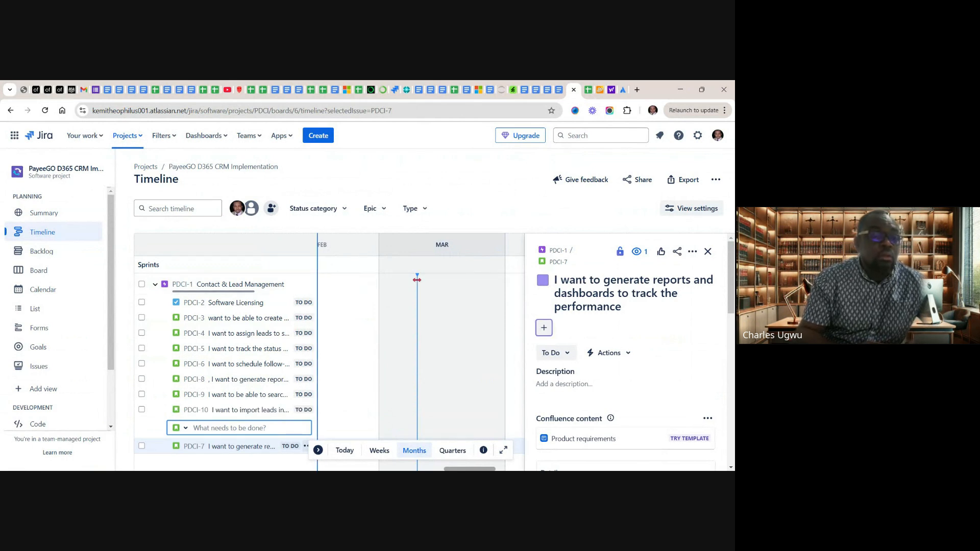
left_click_drag(317, 279, 476, 280)
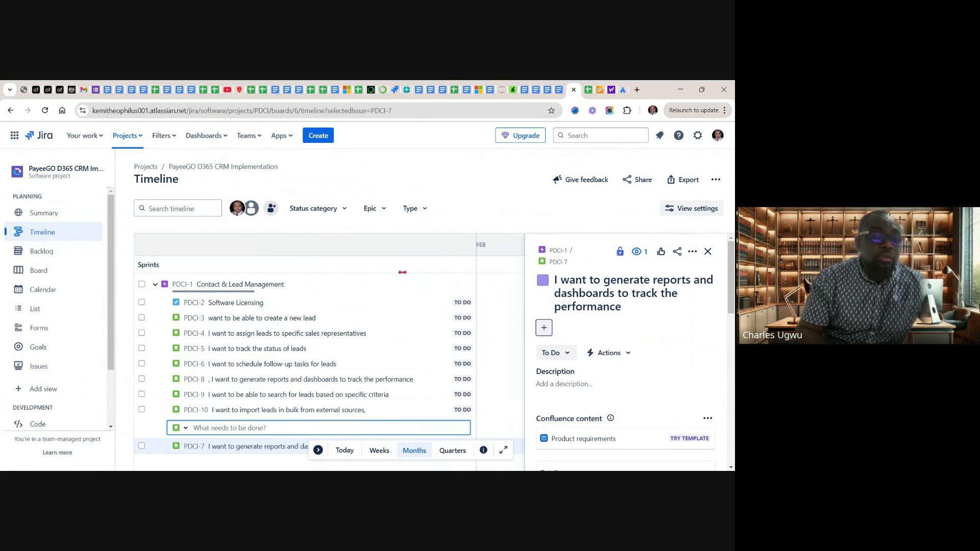
left_click(366, 270)
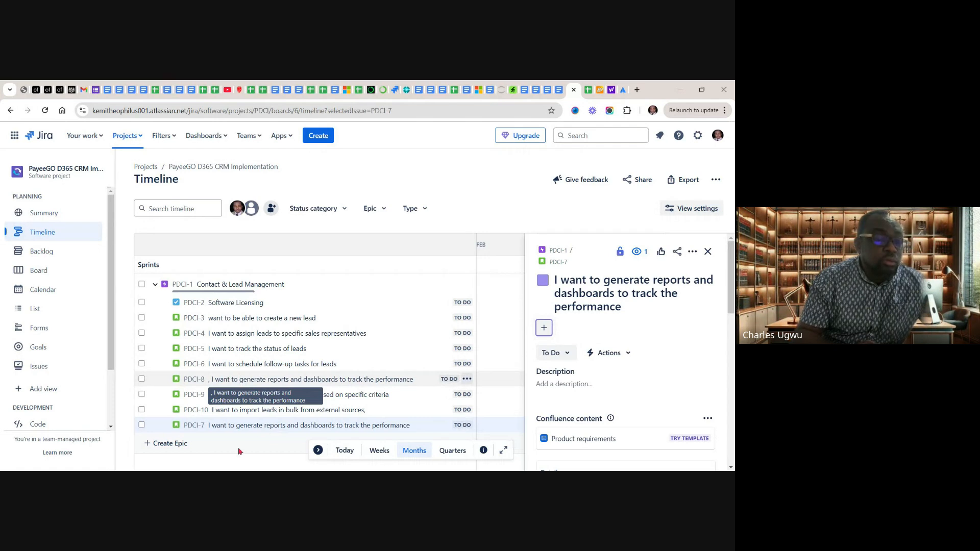
Permanently delete the duplicate reports and dashboards Story PDCI-7 from the Contact & Lead Management epic
left_click(142, 425)
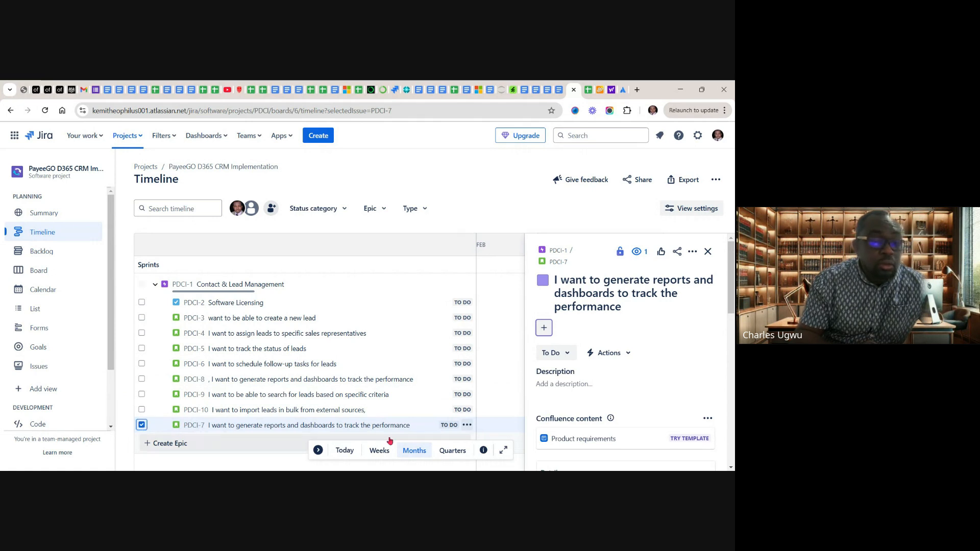
left_click(467, 425)
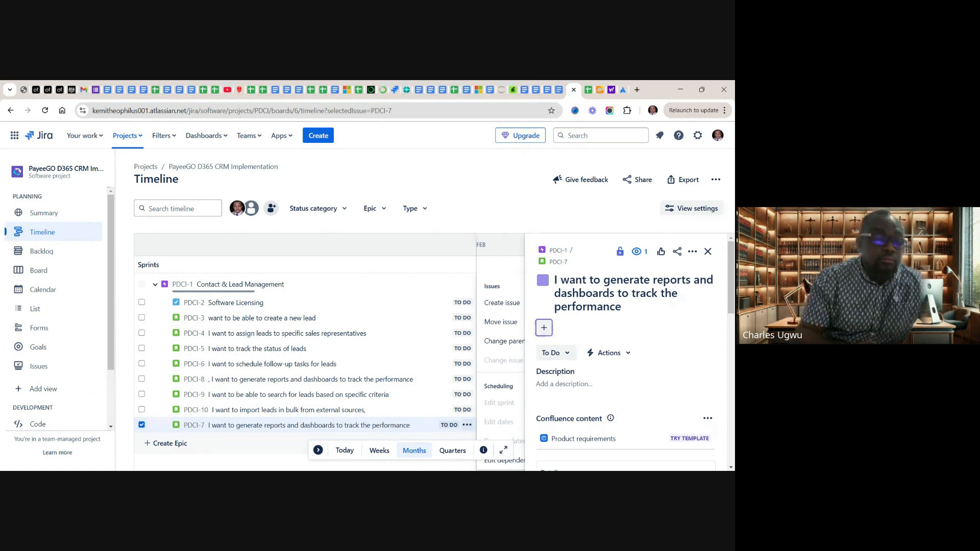
left_click(305, 429)
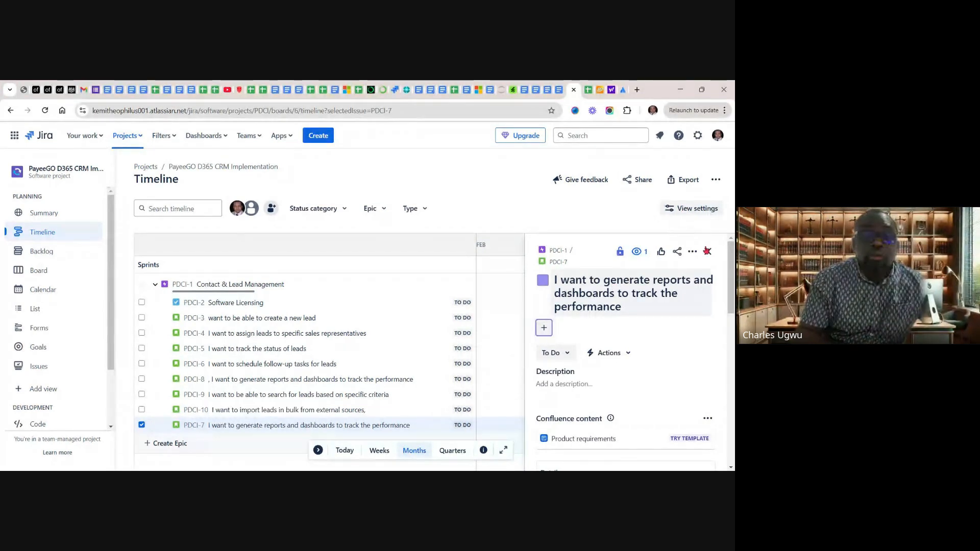
left_click(694, 254)
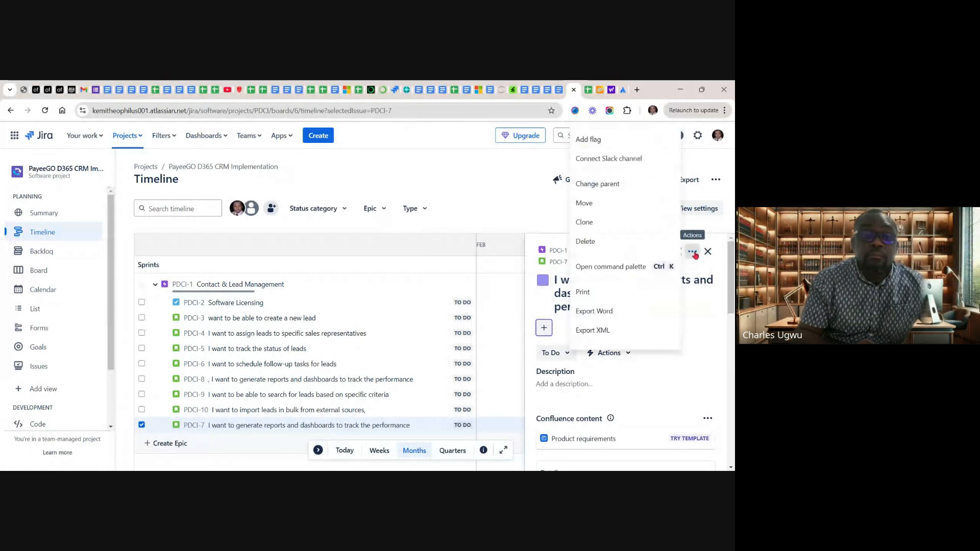
left_click(587, 243)
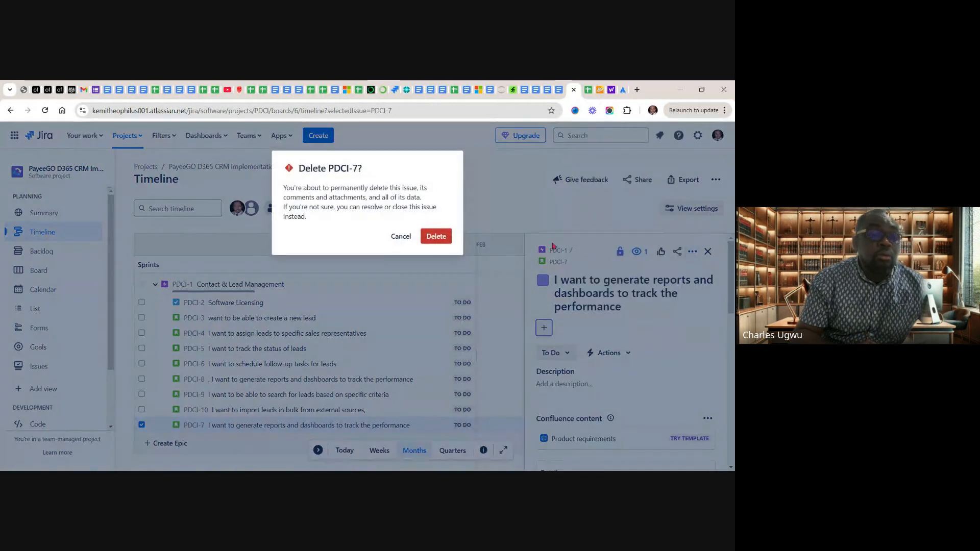
left_click(438, 239)
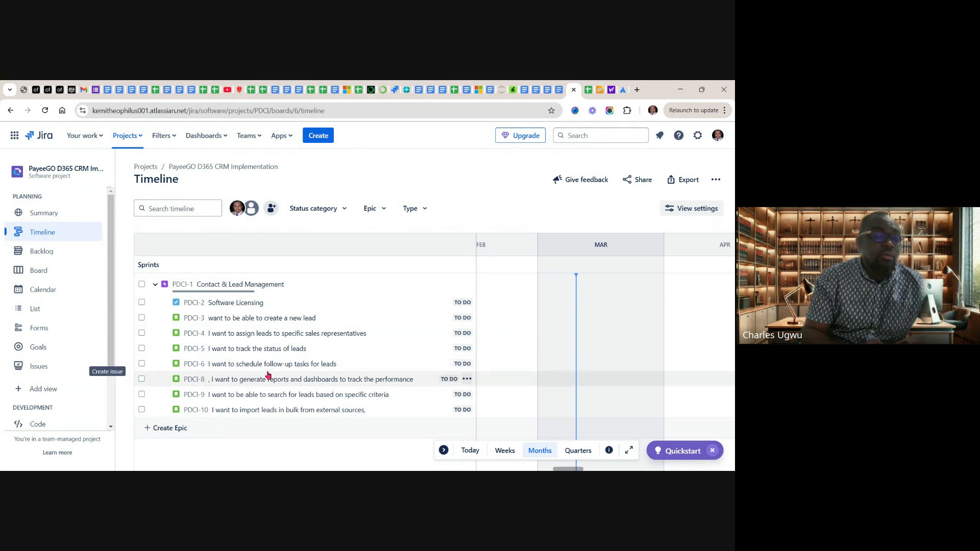
Open the Software Licensing task and review its description, assignee, labels, parent, team and sprint fields
left_click(252, 302)
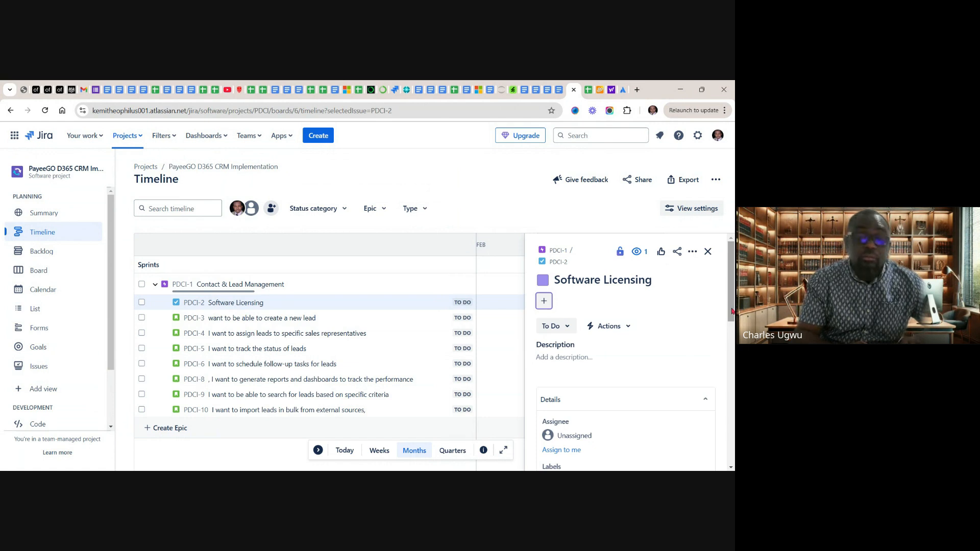
scroll(732, 313, "down", 2)
scroll(625, 365, "down", 2)
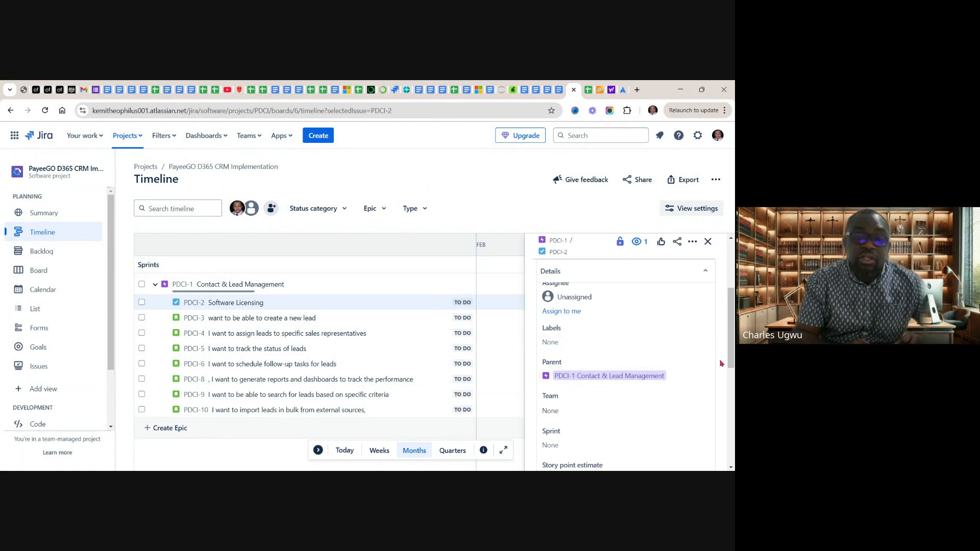
left_click_drag(730, 354, 730, 334)
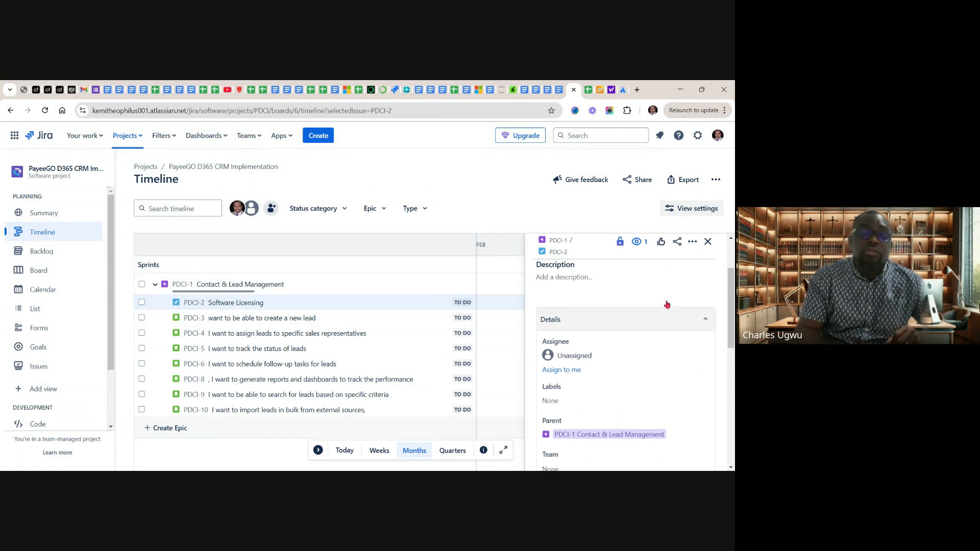
Switch to the product backlog sheet and copy the Software Licensing issue description from cell C3
left_click(588, 90)
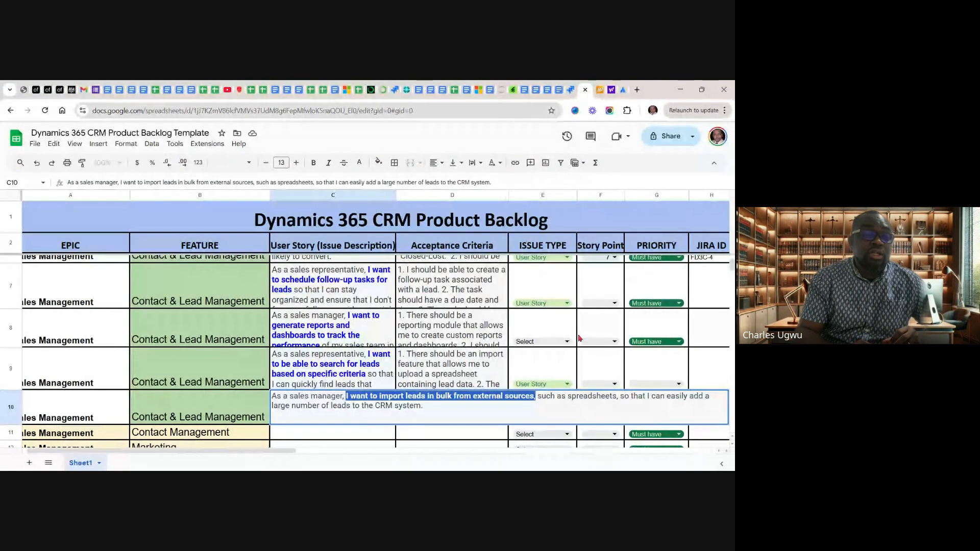
left_click(454, 317)
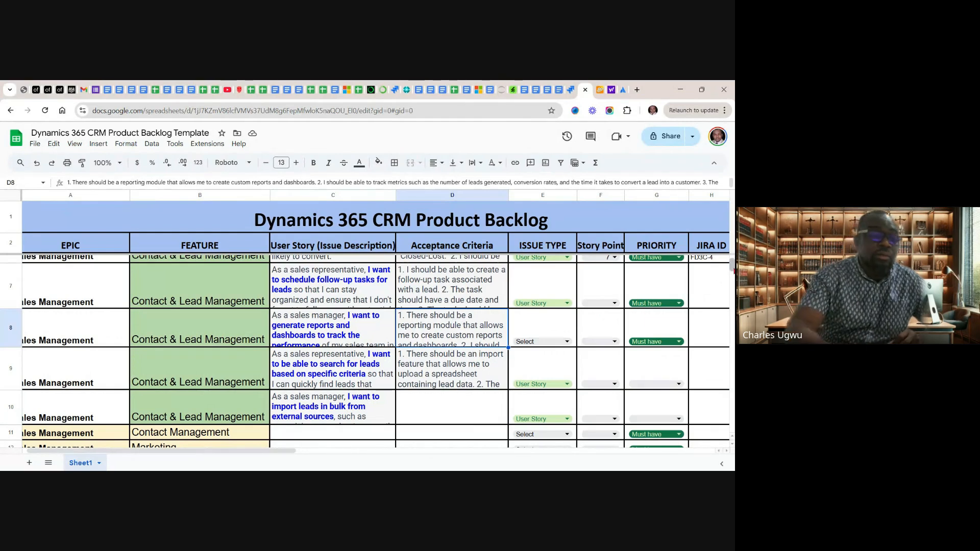
scroll(734, 270, "up", 4)
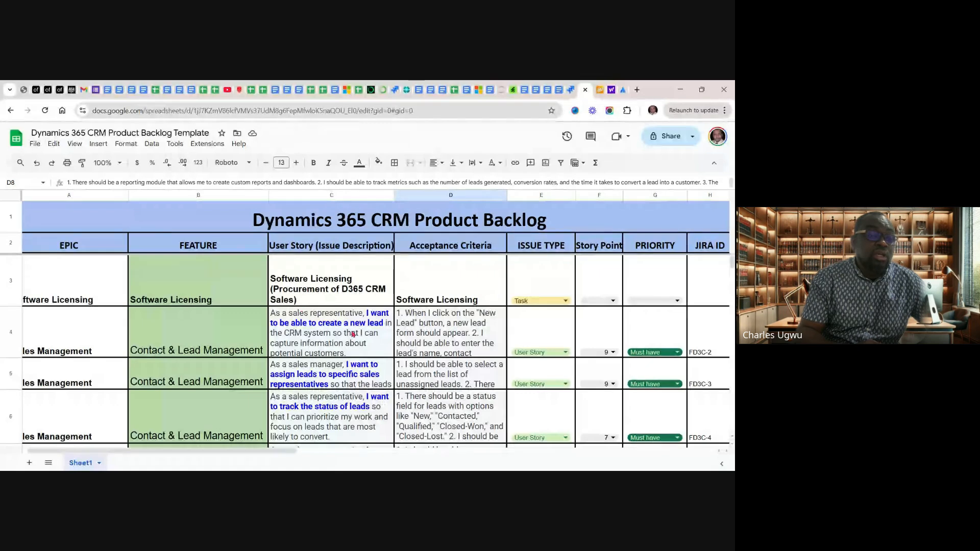
left_click(340, 283)
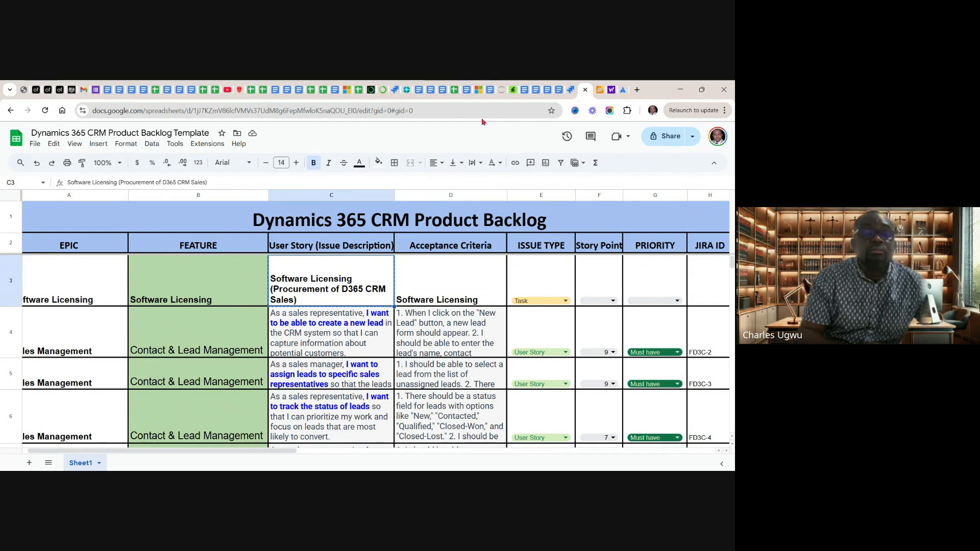
Back in Jira, paste "Software Licensing (Procurement of D365 CRM Sales)" as the Software Licensing task's description and save it
left_click(571, 90)
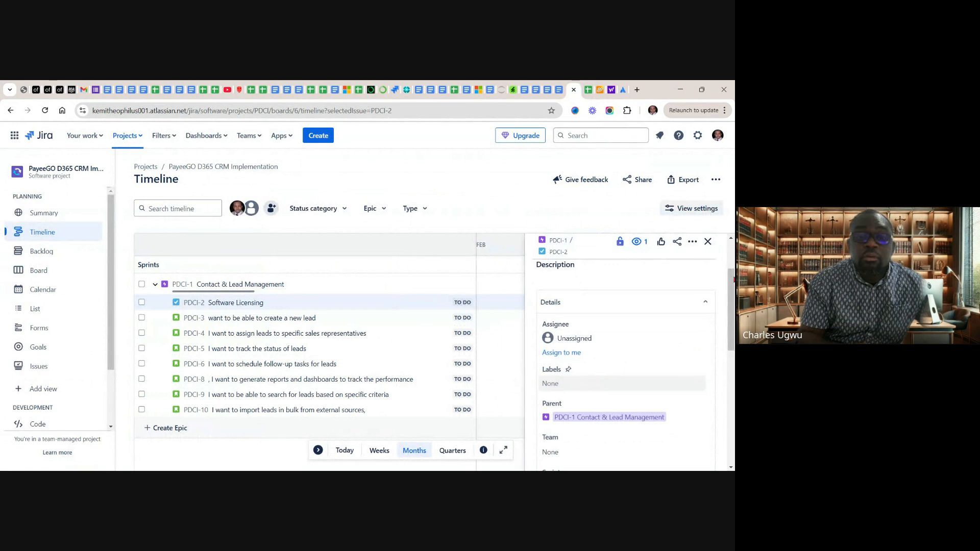
left_click(730, 240)
left_click(731, 240)
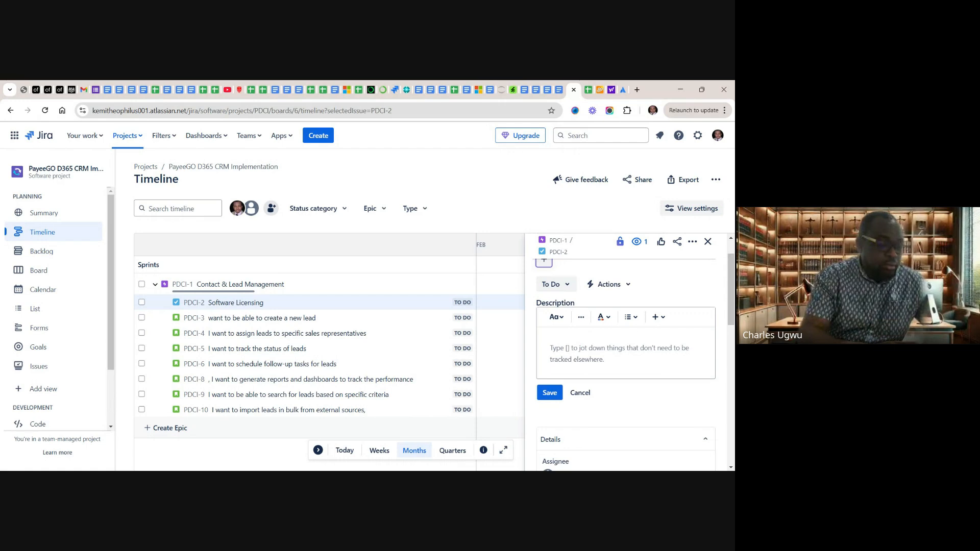
type("Software Licensing (Procurement of D365 CRM Sales)")
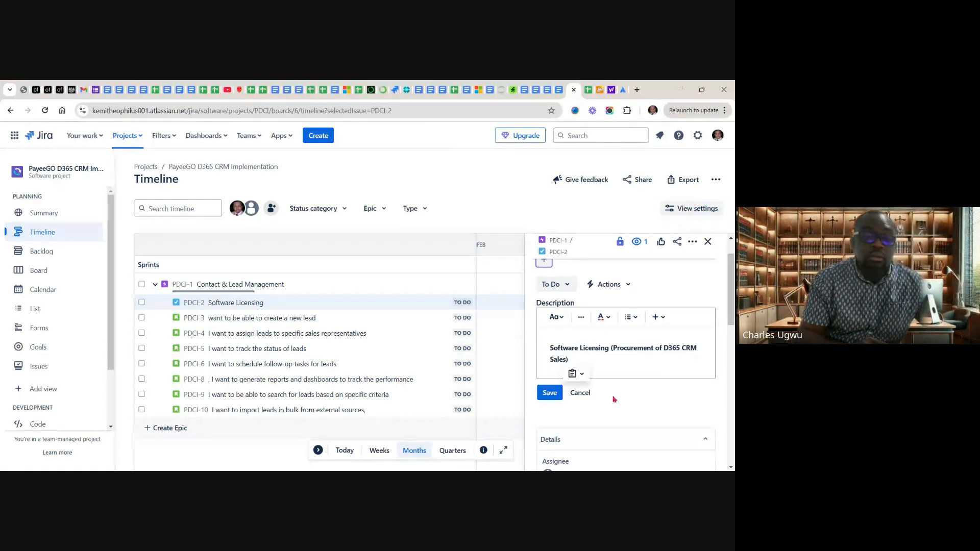
left_click(548, 392)
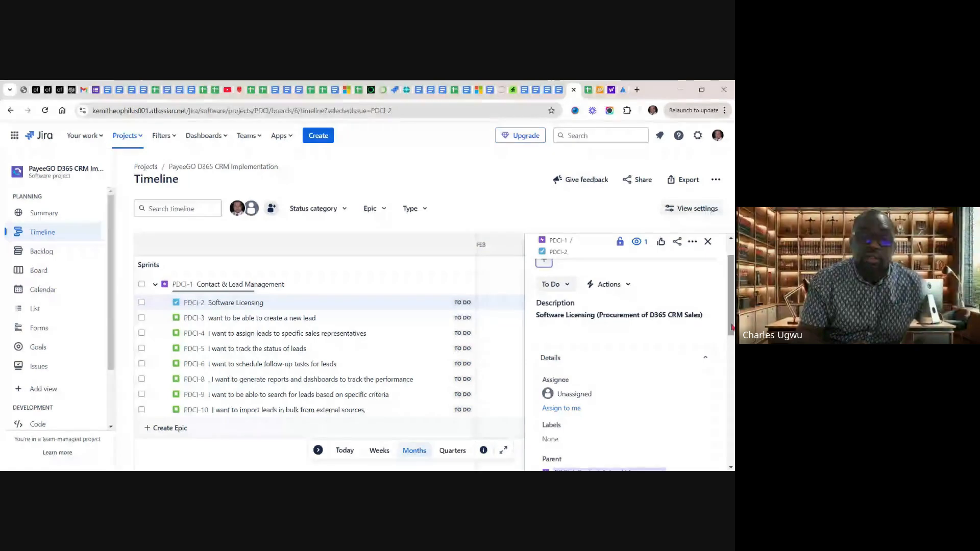
Set the Software Licensing task's story point estimate to 6 and look over its remaining details
left_click_drag(733, 324, 733, 347)
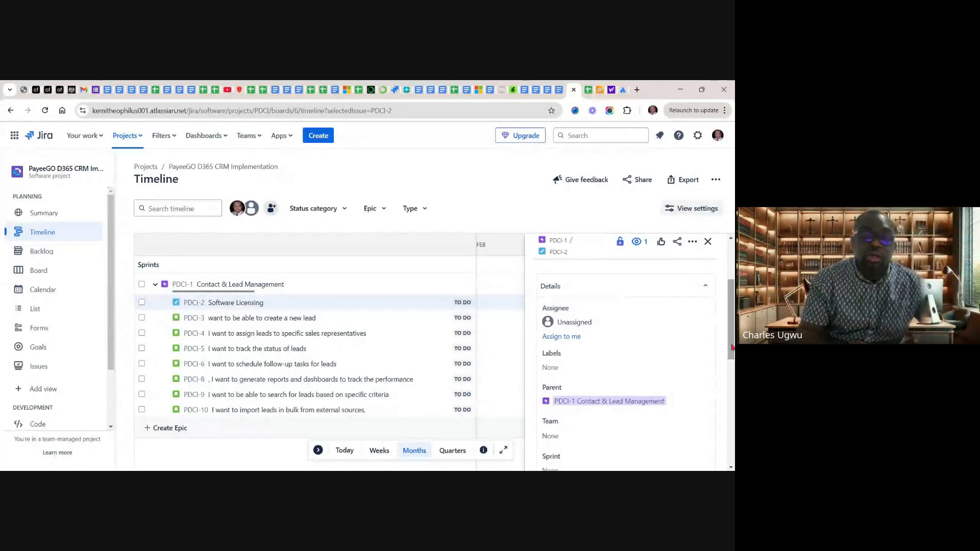
left_click_drag(732, 347, 732, 379)
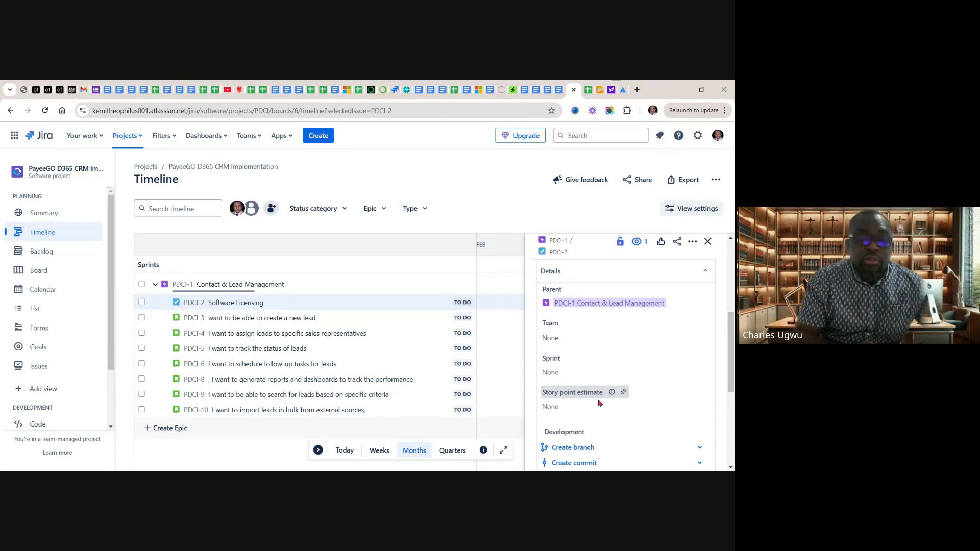
left_click(571, 413)
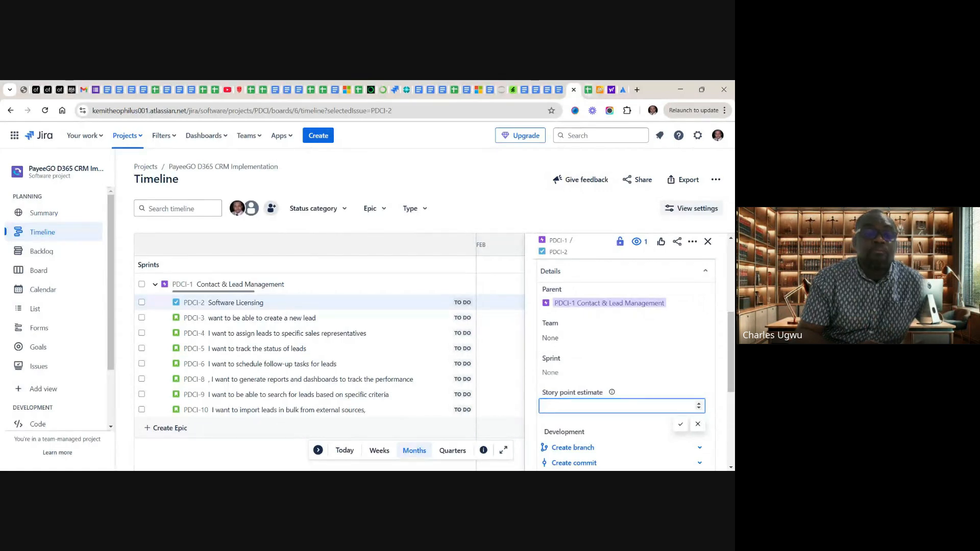
left_click(589, 91)
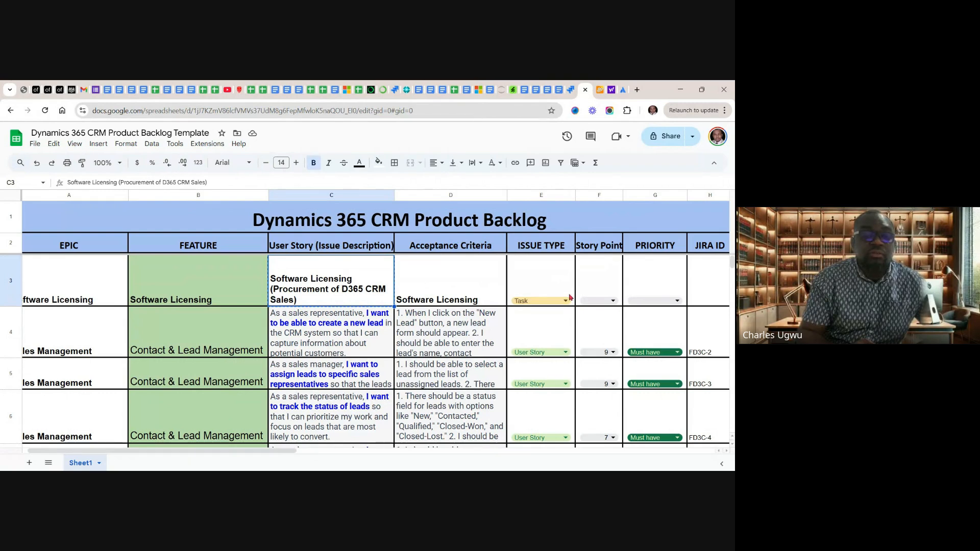
left_click(571, 90)
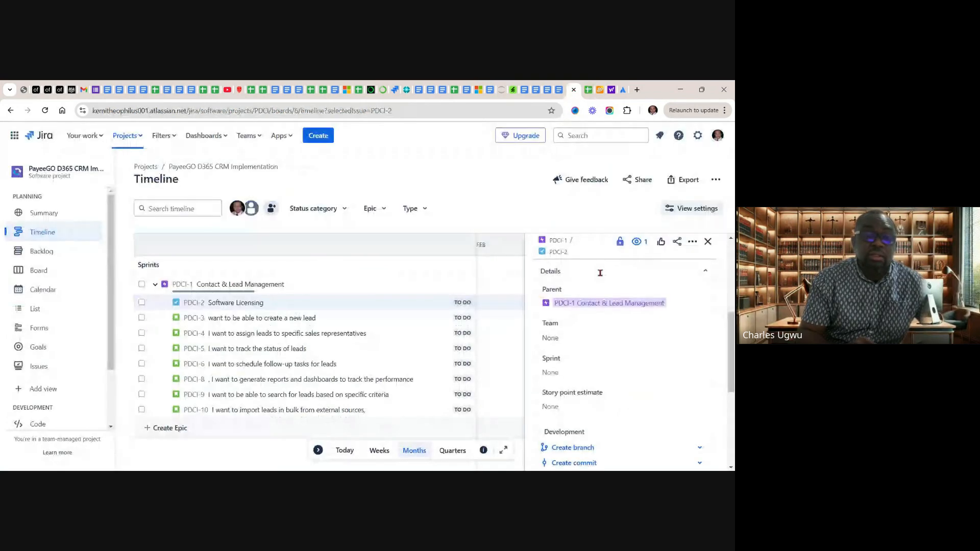
left_click(577, 409)
type("6")
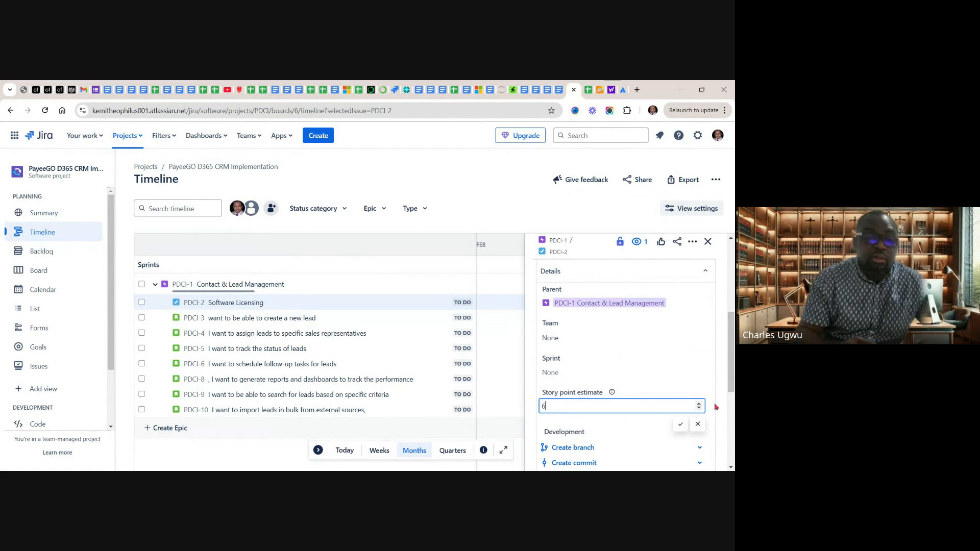
key("Return")
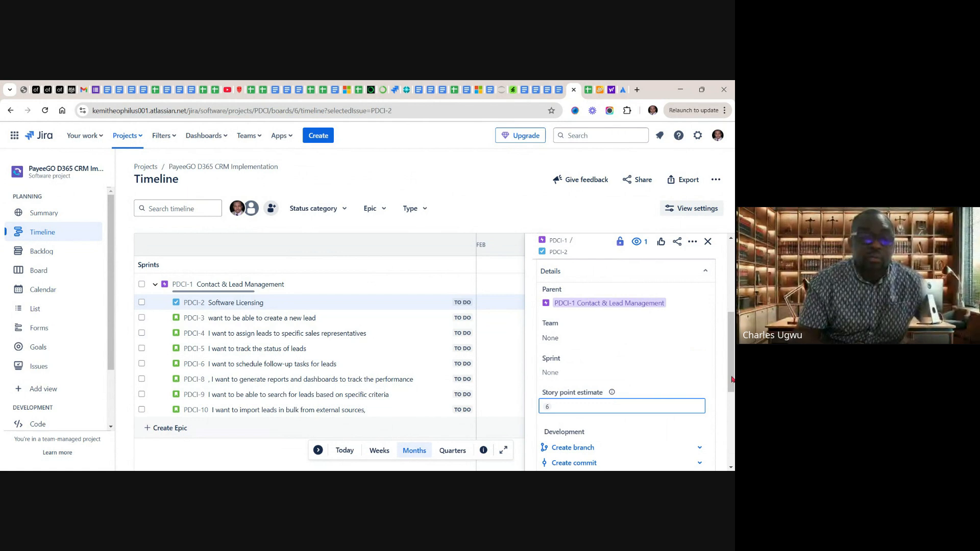
scroll(732, 400, "down", 5)
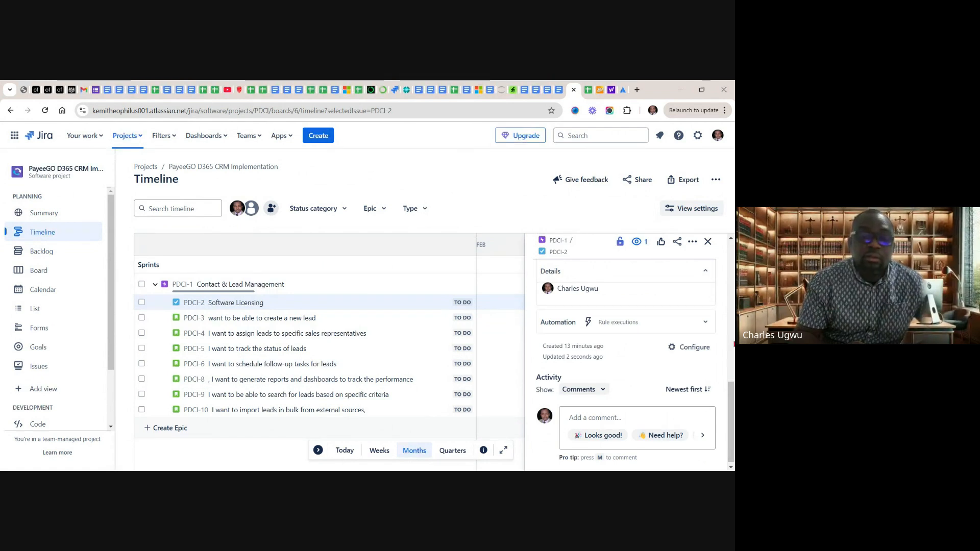
scroll(733, 346, "up", 5)
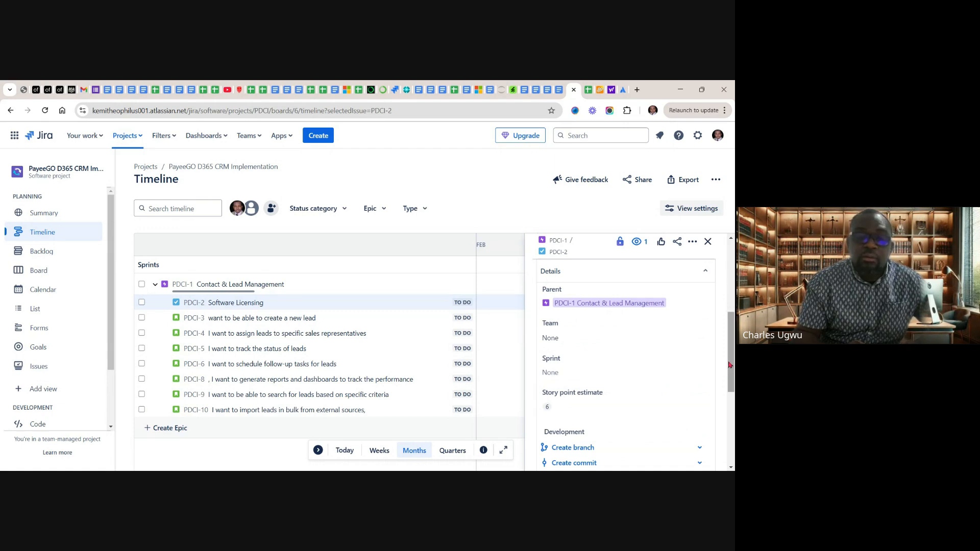
left_click_drag(732, 373, 732, 323)
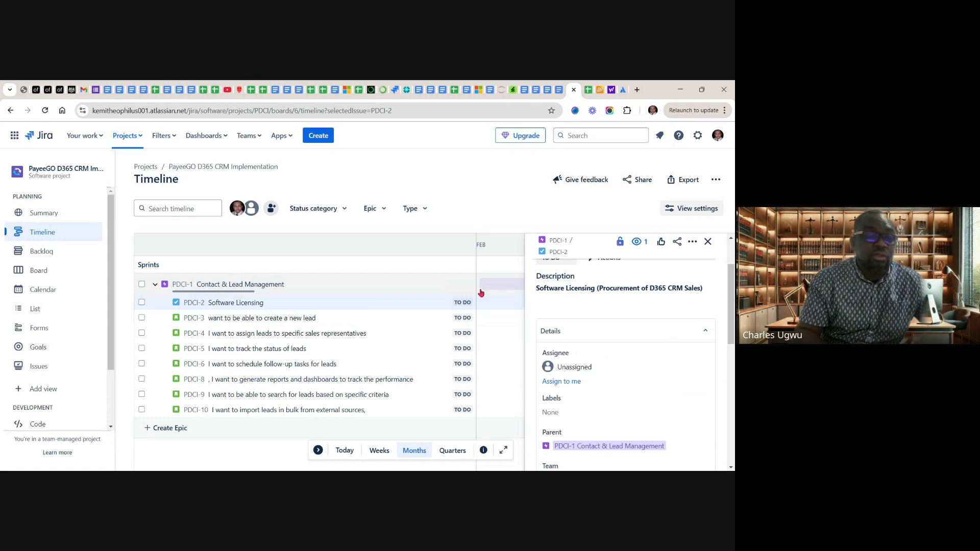
Open Story PDCI-3's description for editing and copy its full user story from cell C4 of the backlog sheet
left_click(261, 319)
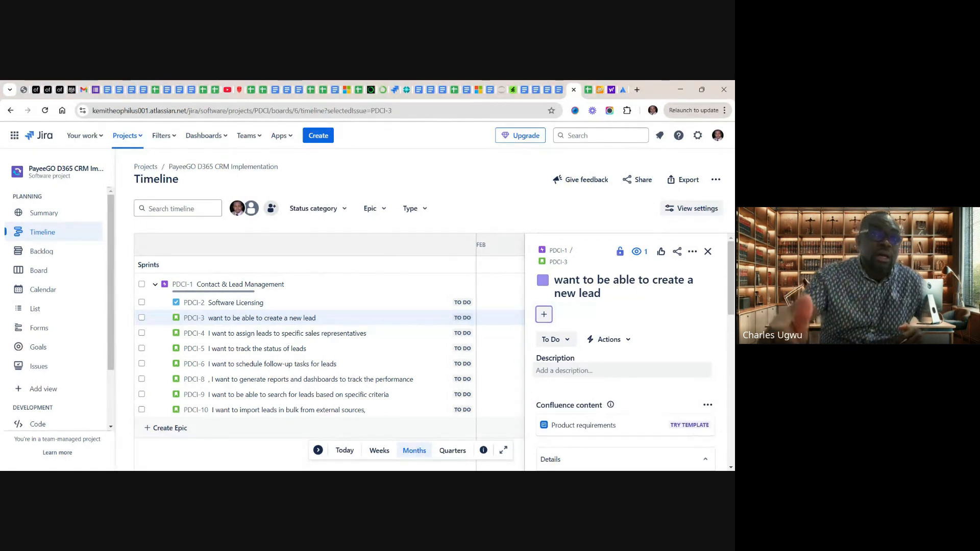
left_click(575, 369)
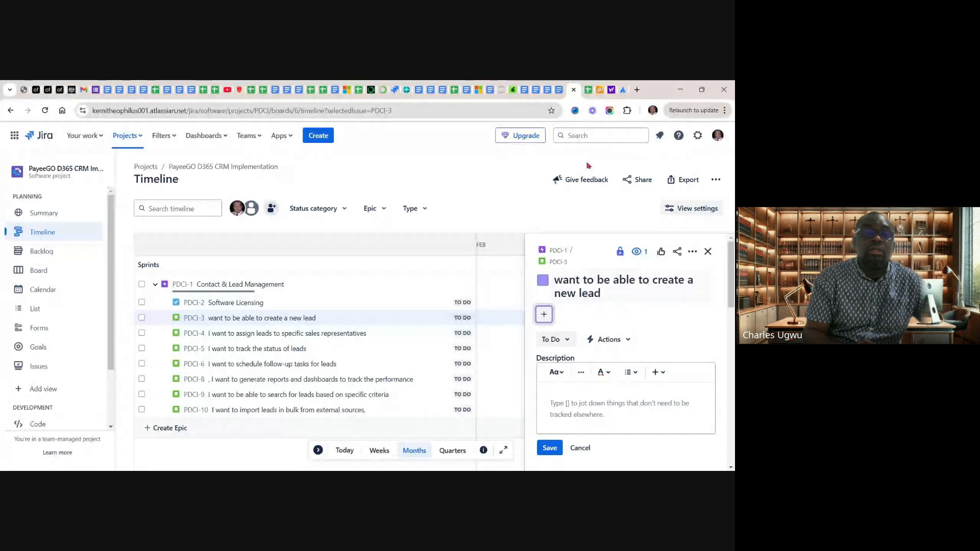
left_click(589, 93)
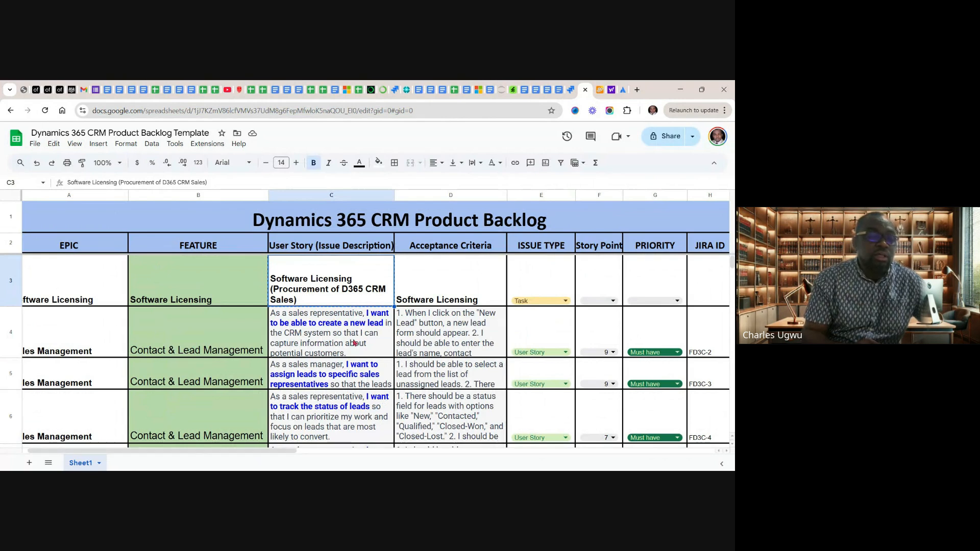
left_click(327, 347)
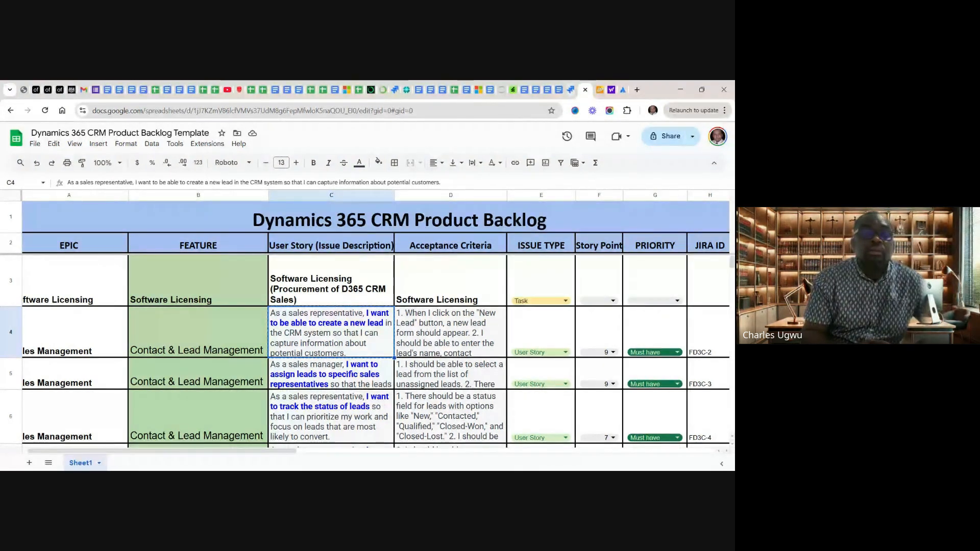
Return to Jira, paste the copied sales representative user story about creating a new lead as PDCI-3's description, and save it
left_click(572, 91)
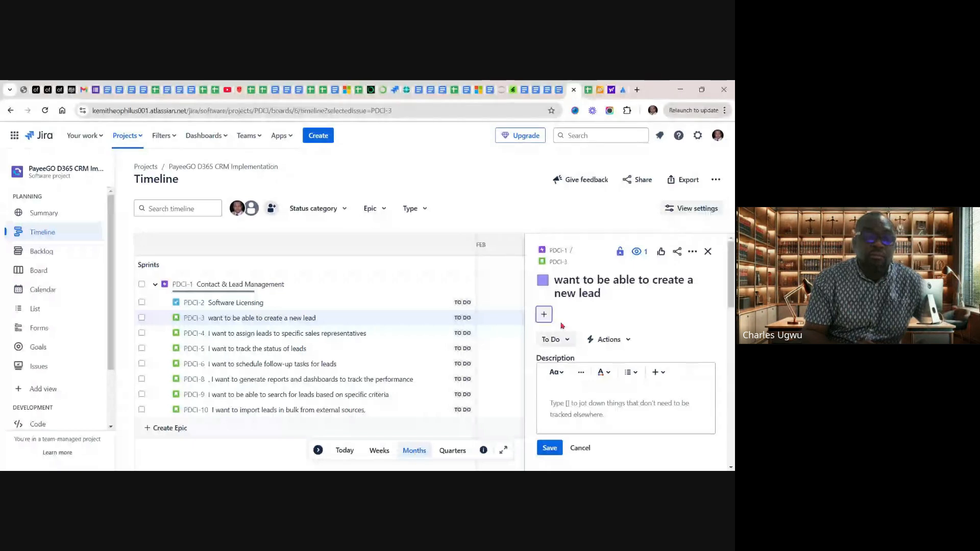
left_click(574, 405)
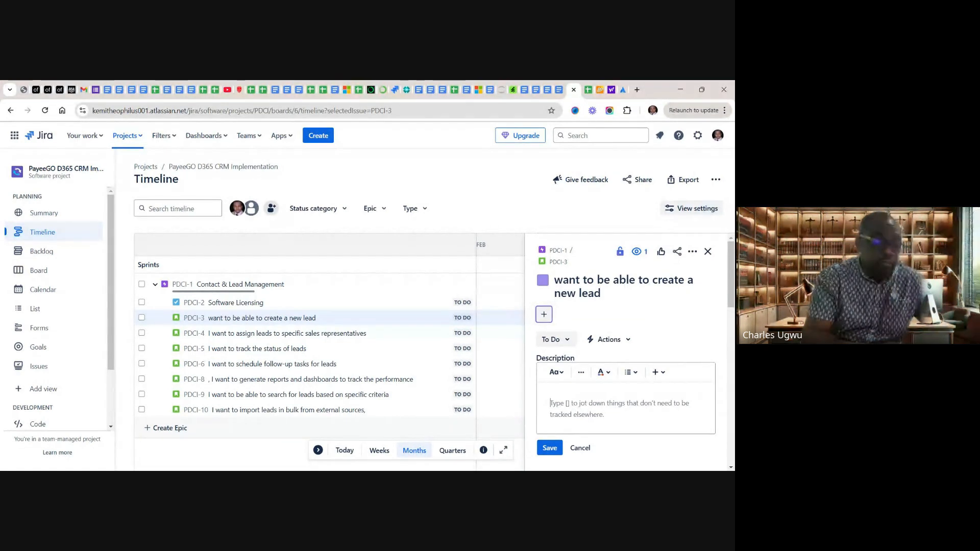
type("As a sales representative, I want to be able to create a new lead in the CRM system so that I can capture information about potential customers.")
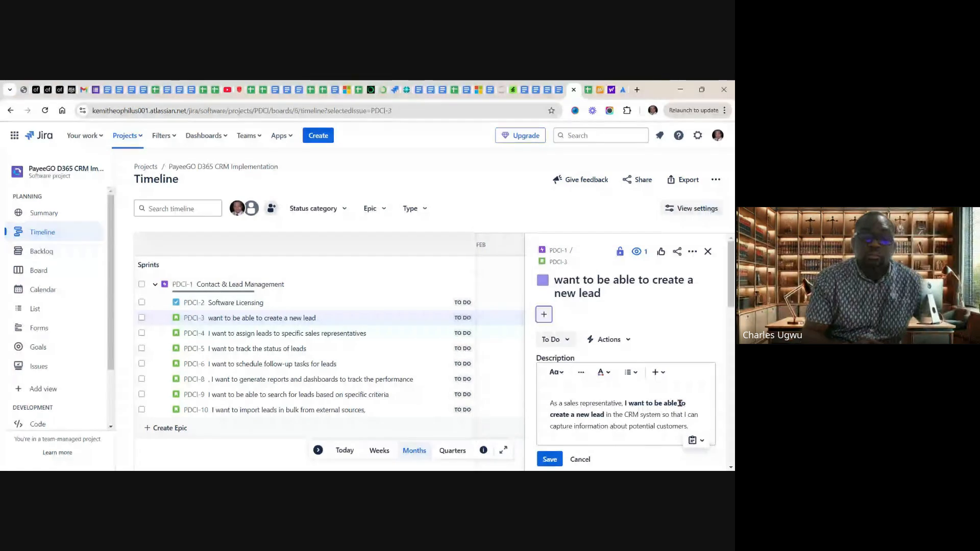
left_click(547, 460)
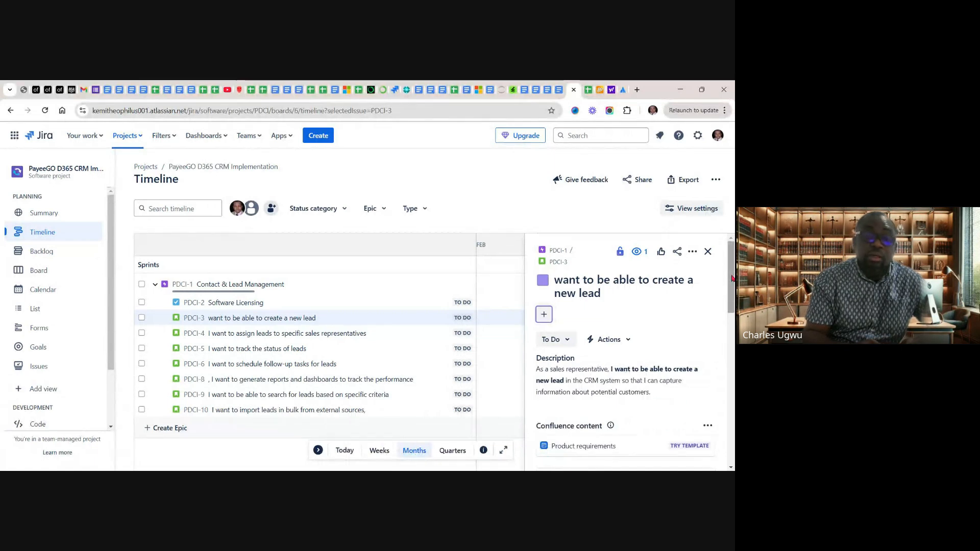
Set Story PDCI-3's story point estimate to 9, look over its remaining details, and close the issue
scroll(732, 278, "down", 4)
scroll(733, 331, "down", 3)
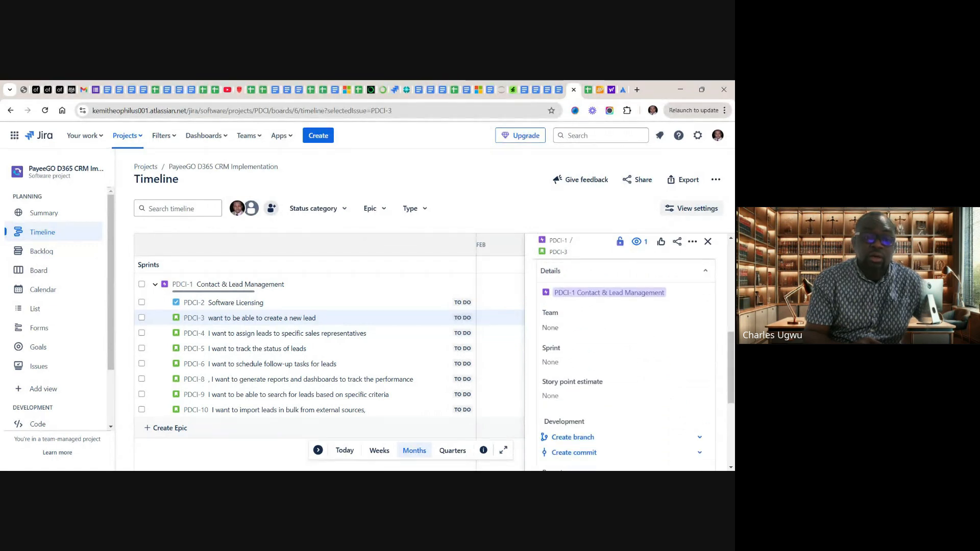
left_click(585, 397)
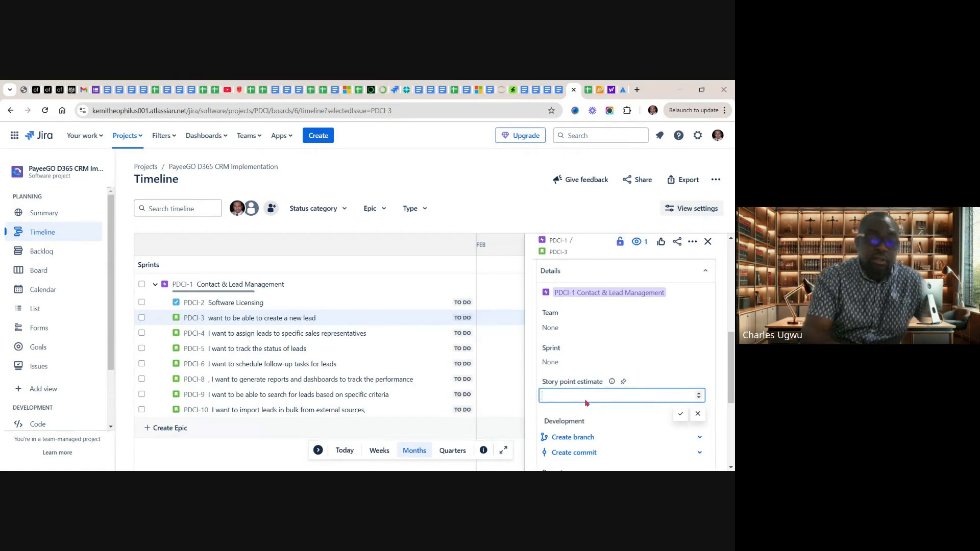
type("9")
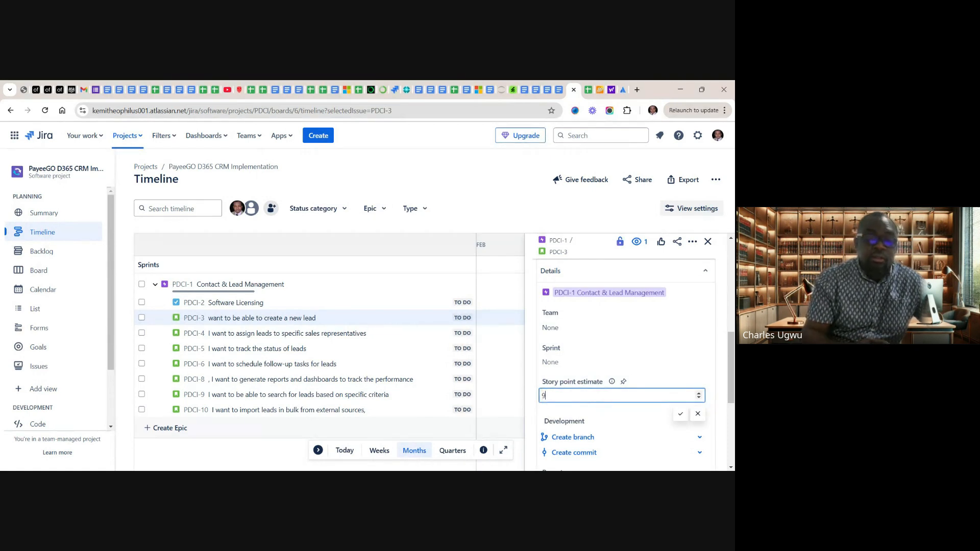
left_click(682, 415)
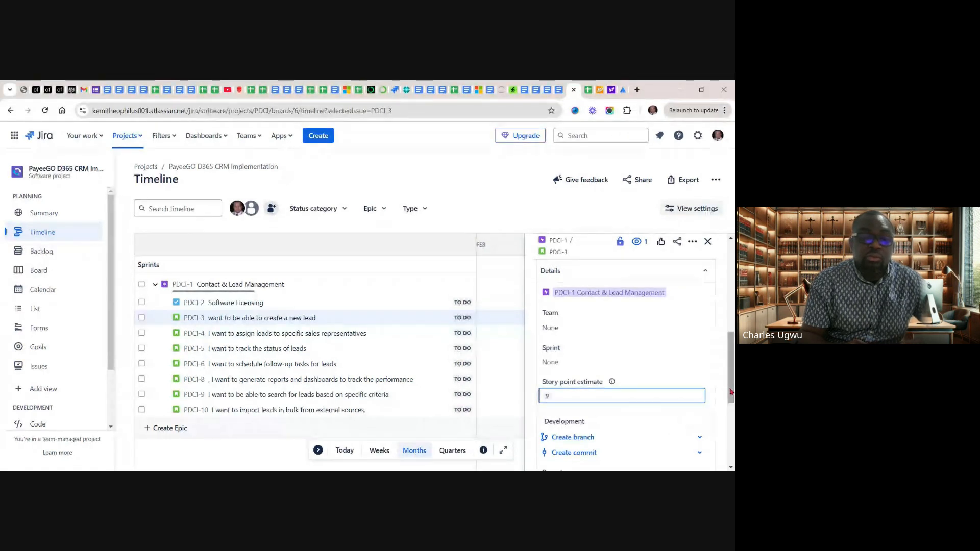
scroll(726, 444, "down", 3)
scroll(726, 444, "down", 2)
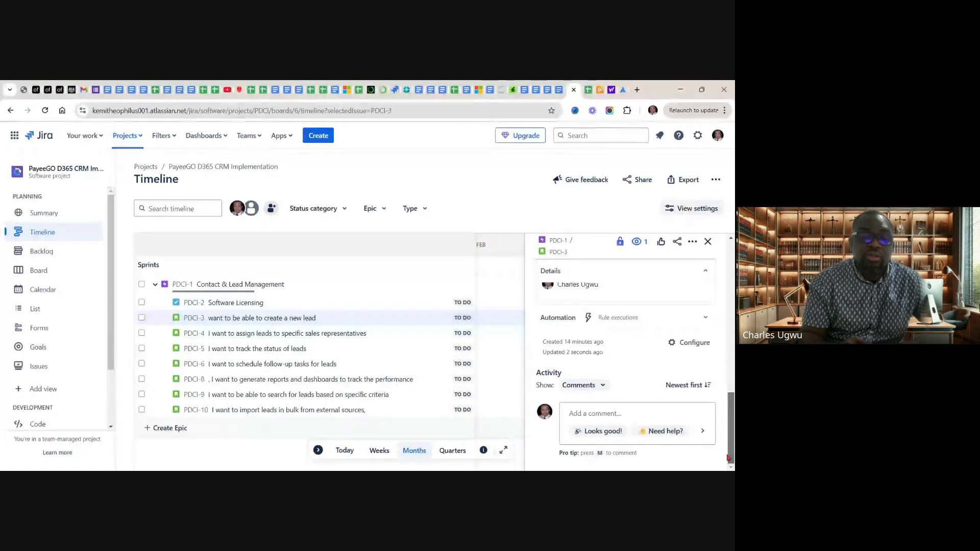
left_click_drag(730, 446, 733, 348)
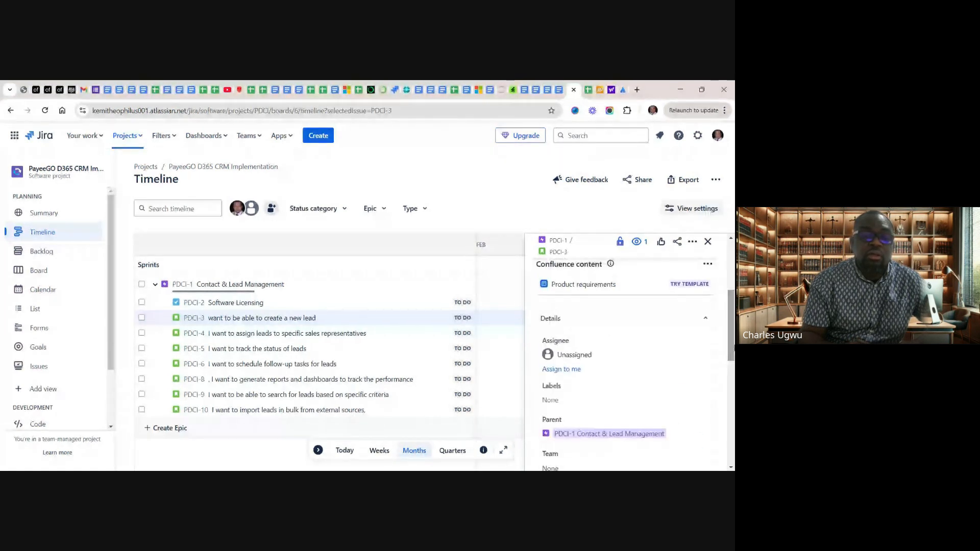
left_click(709, 243)
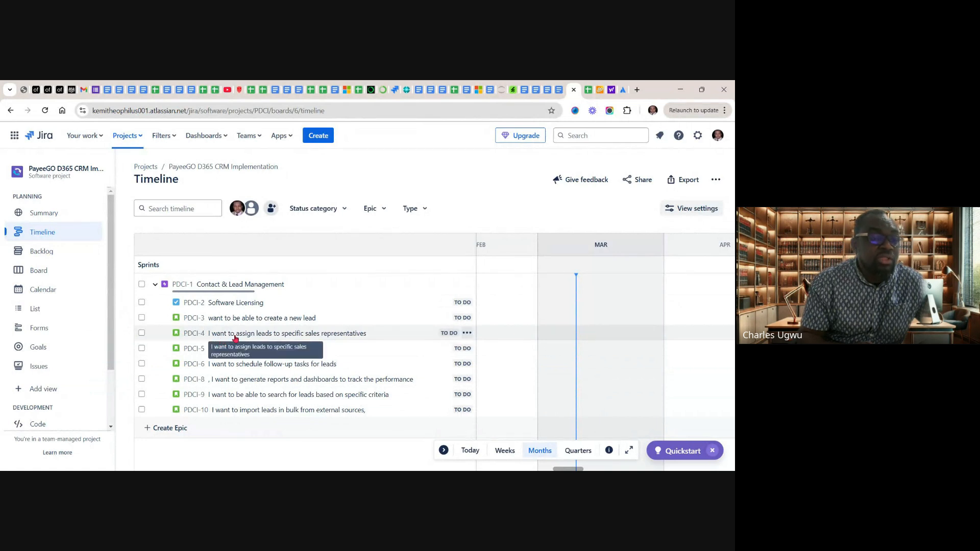
Open Story PDCI-4 and copy its full user story from cell C5 of the backlog sheet
left_click(284, 337)
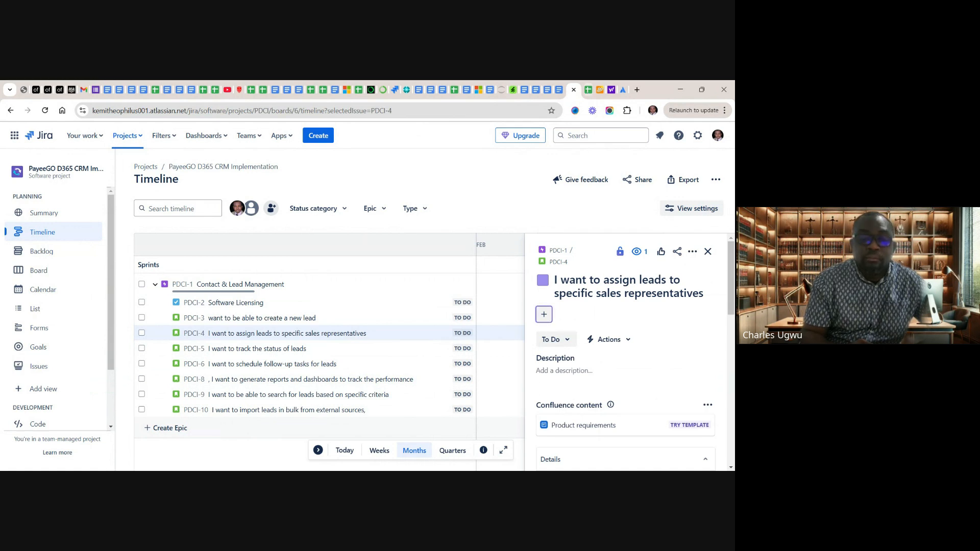
left_click(588, 90)
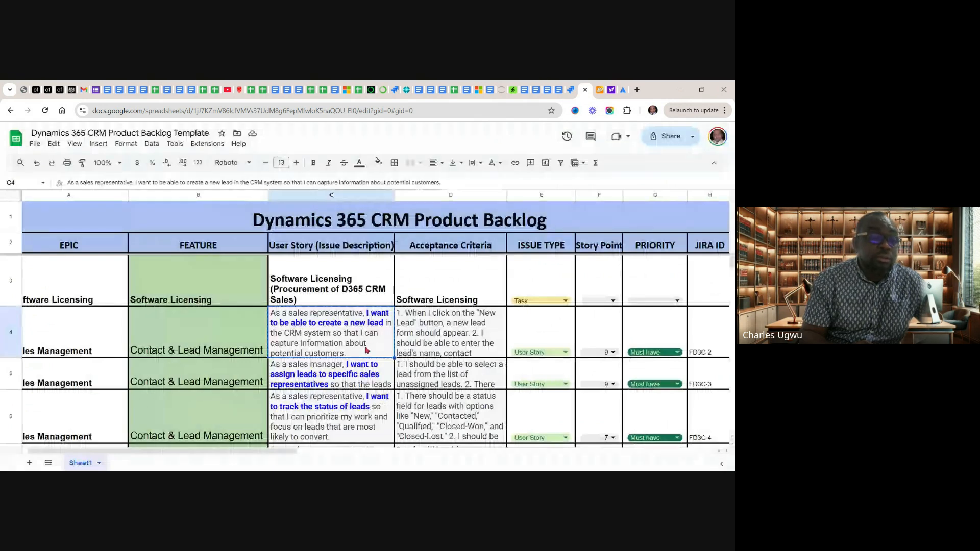
left_click(316, 368)
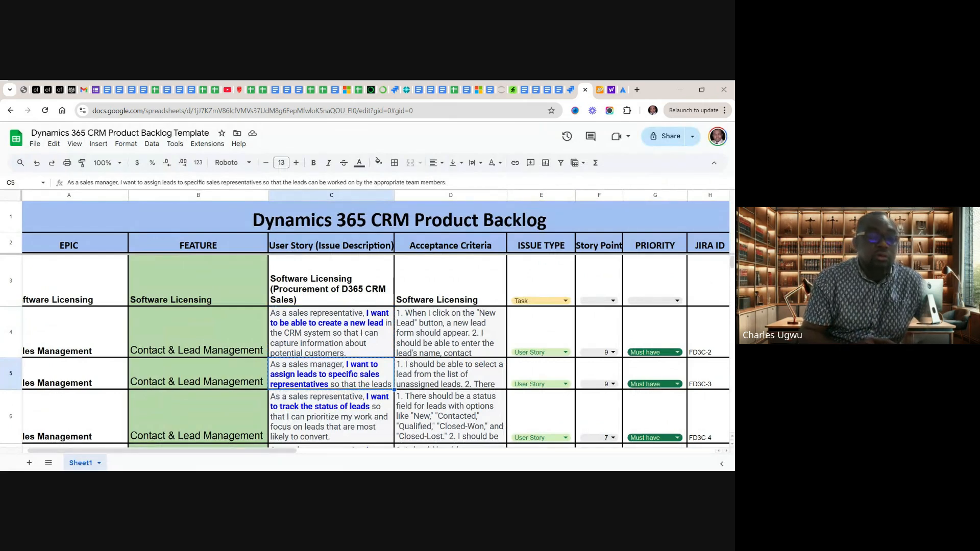
Return to Jira, paste the copied sales manager user story about assigning leads as PDCI-4's description, save it, and look over the issue's details
left_click(571, 90)
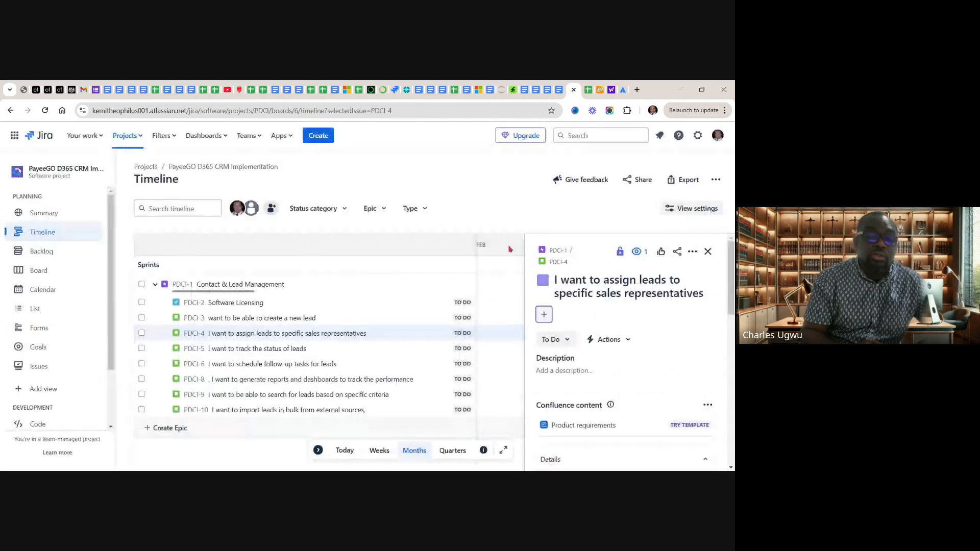
left_click(587, 370)
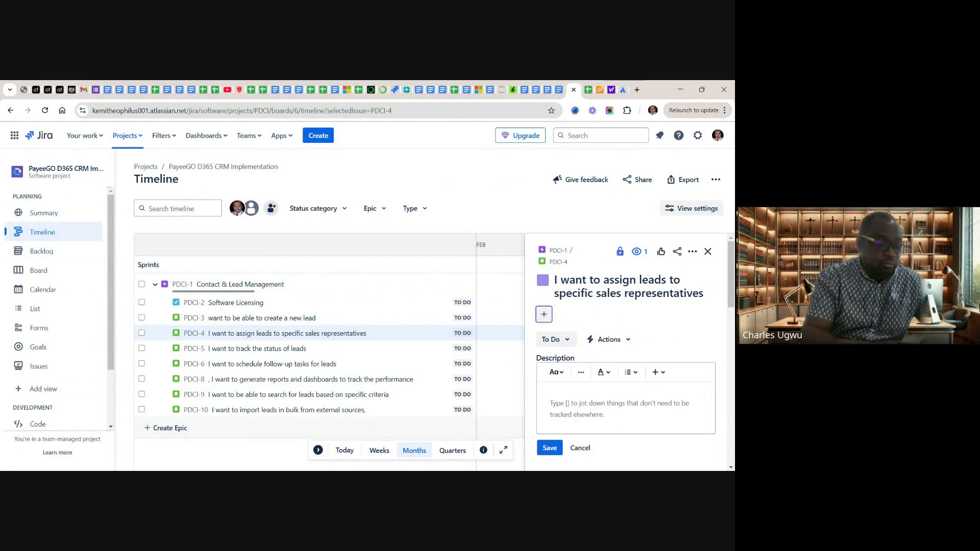
type("As a sales manager, I want to assign leads to specific sales representatives so that the leads can be worked on by the appropriate team members.")
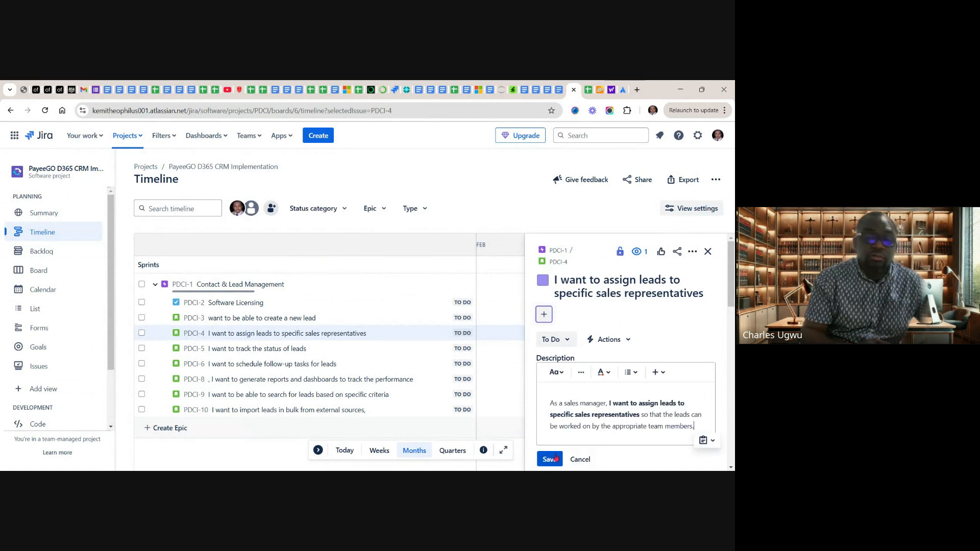
left_click(549, 459)
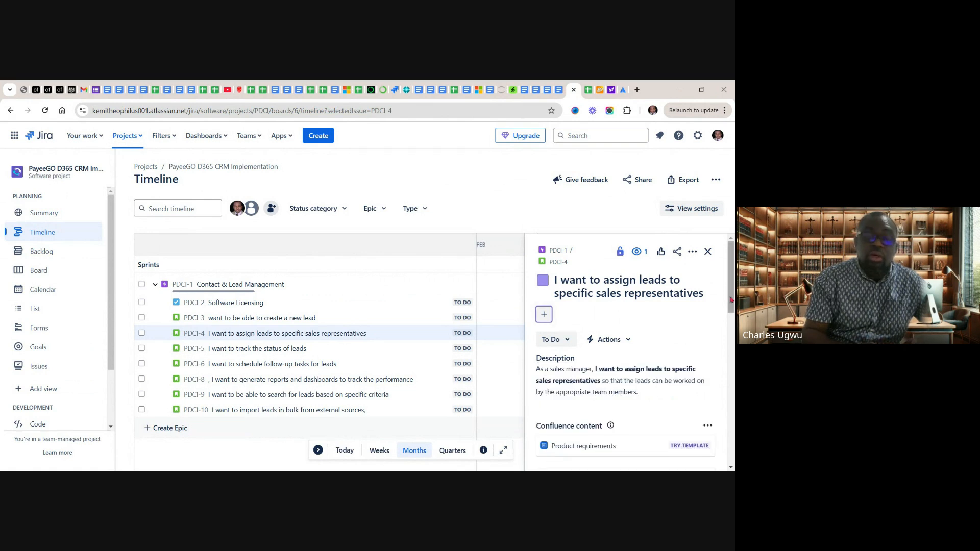
mouse_move(731, 300)
left_mouse_down()
mouse_move(729, 324)
mouse_move(729, 312)
left_mouse_up()
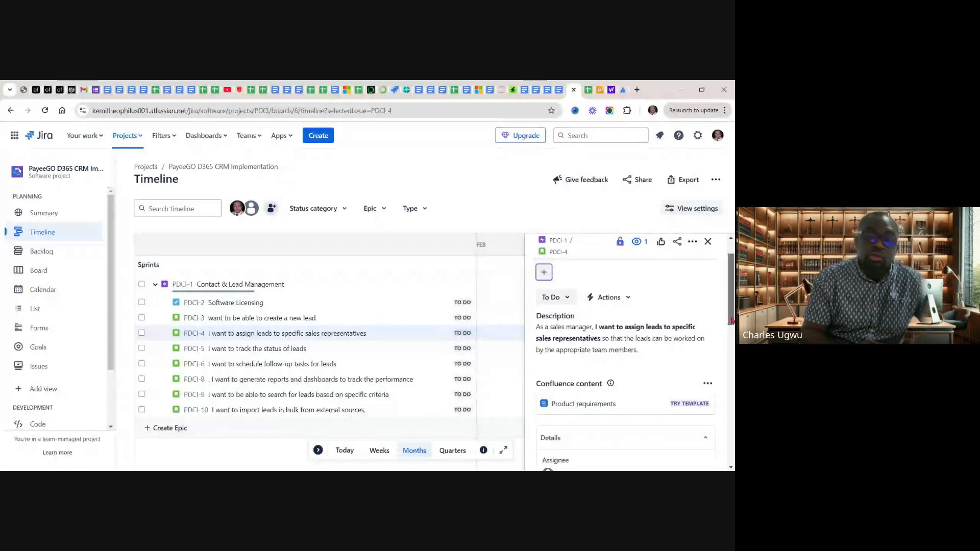
left_click_drag(732, 320, 731, 353)
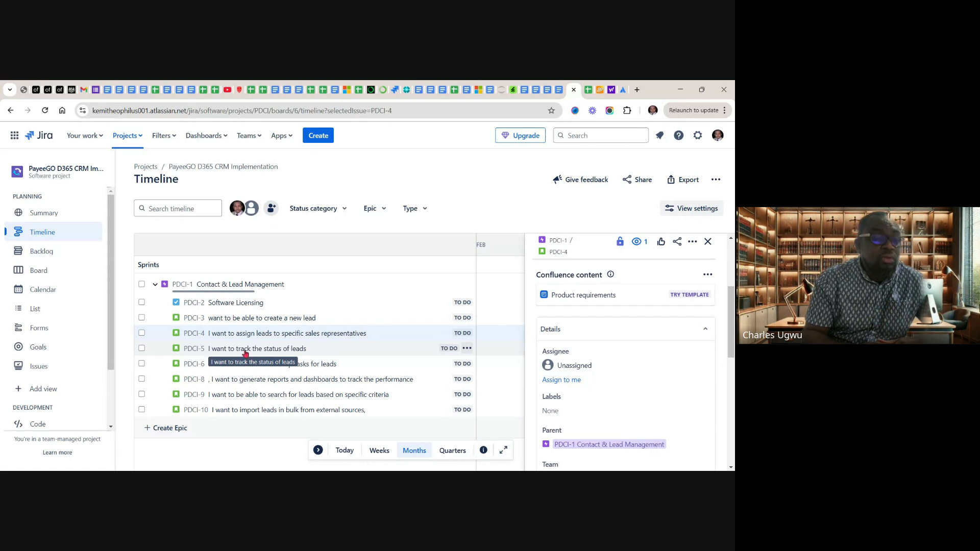
Open Story PDCI-5 and copy its full user story from cell C6 of the backlog sheet
left_click(245, 351)
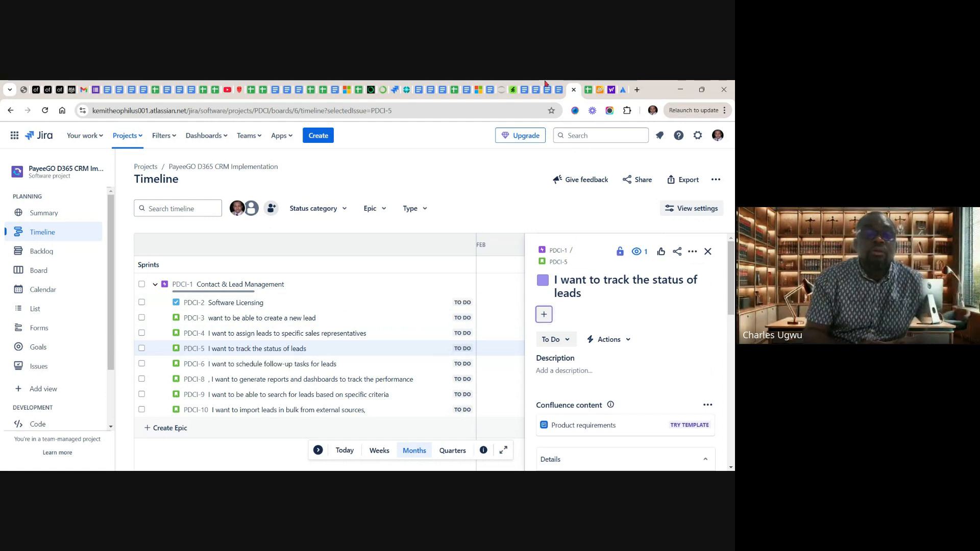
left_click(590, 91)
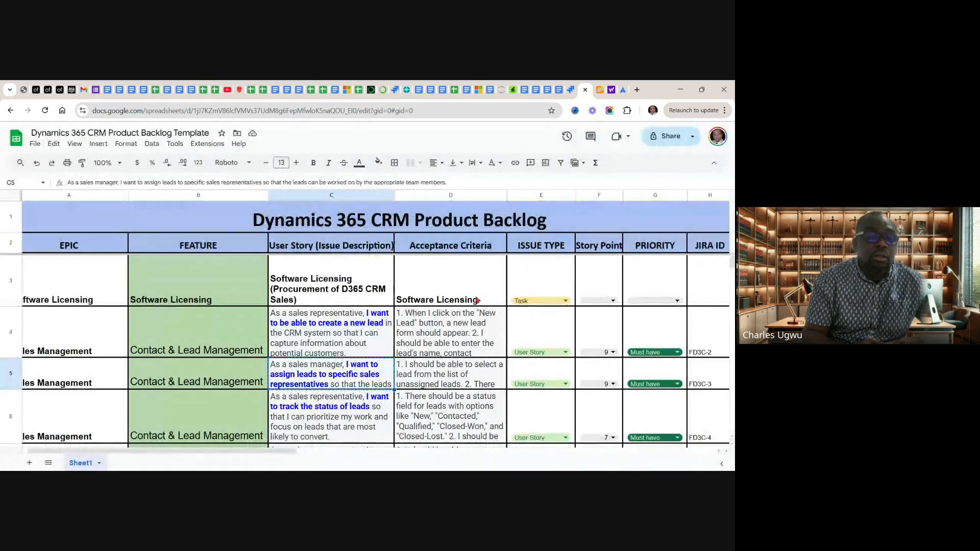
left_click(348, 412)
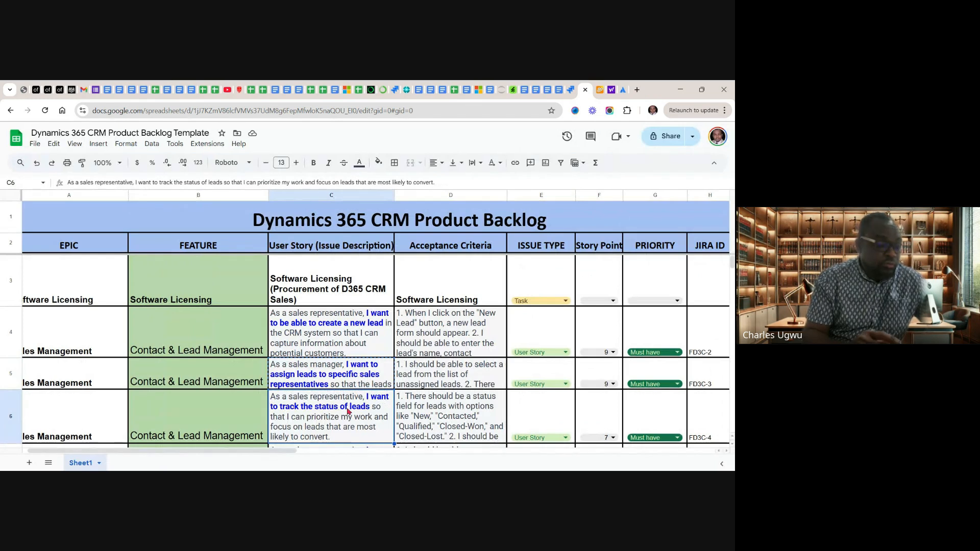
key("ctrl+c")
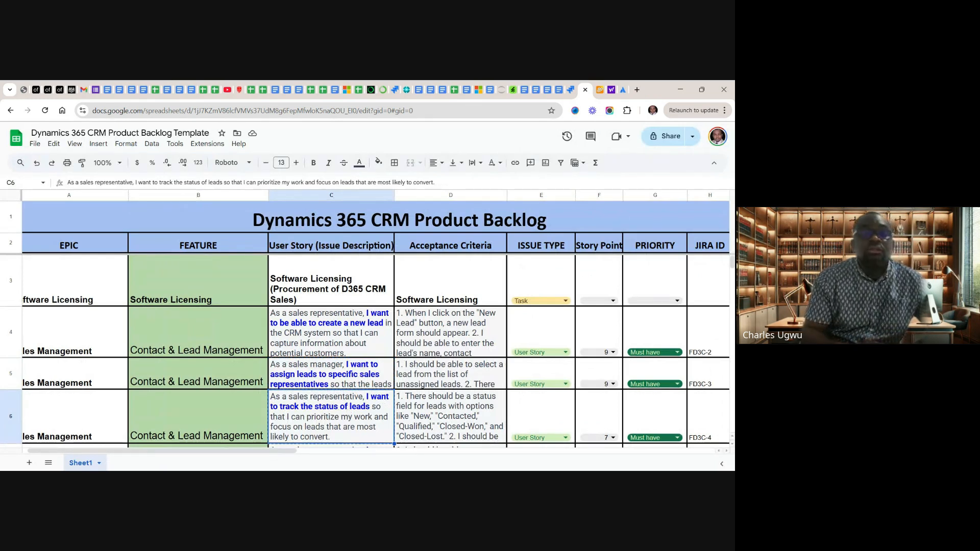
Return to Jira, paste the copied sales representative user story about tracking lead status as PDCI-5's description, and save it
left_click(572, 93)
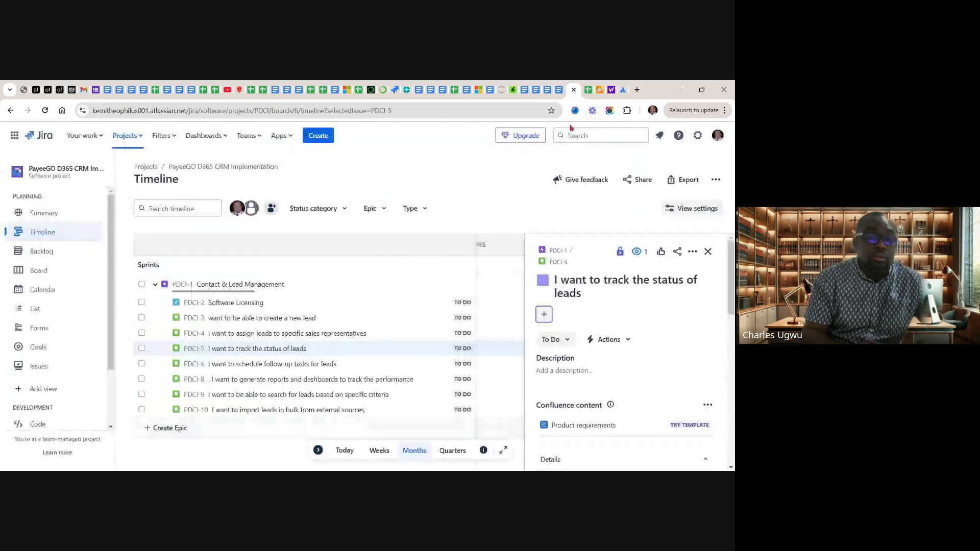
left_click(578, 369)
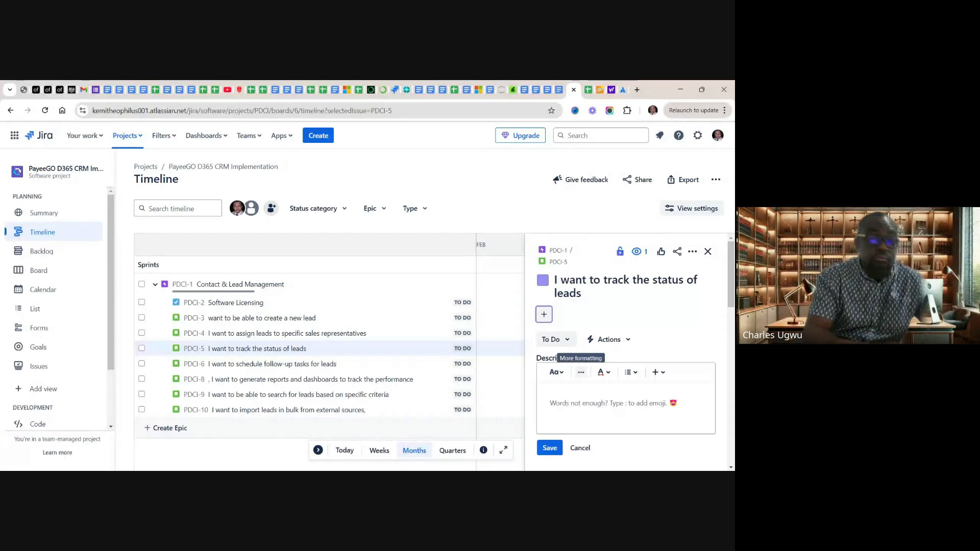
key("ctrl+v")
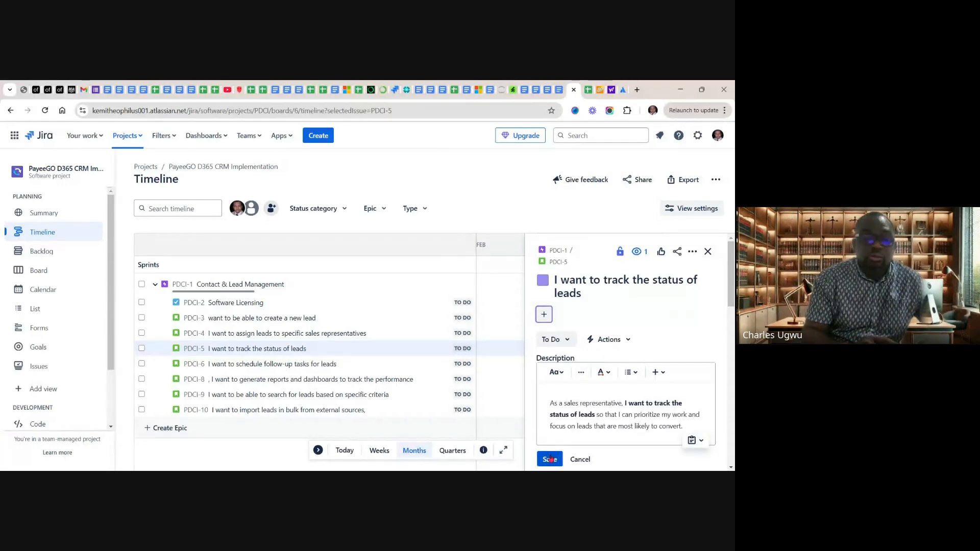
left_click(550, 458)
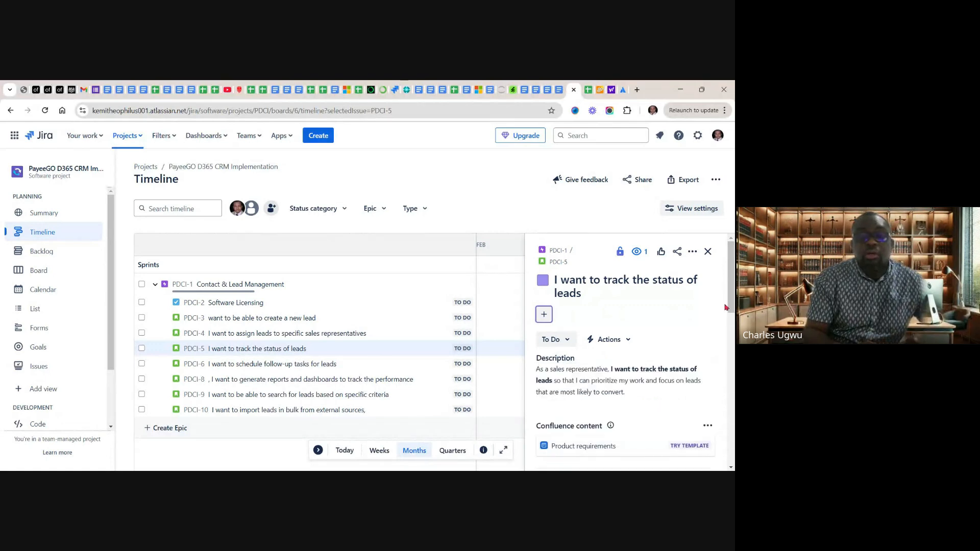
Set Story PDCI-5's story point estimate to 8 and close the issue
scroll(732, 305, "down", 1)
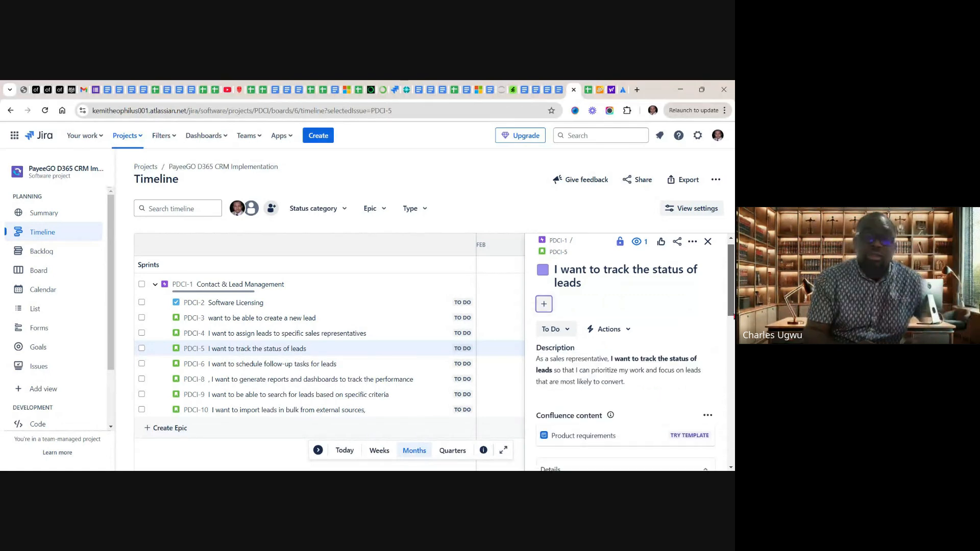
scroll(734, 326, "down", 4)
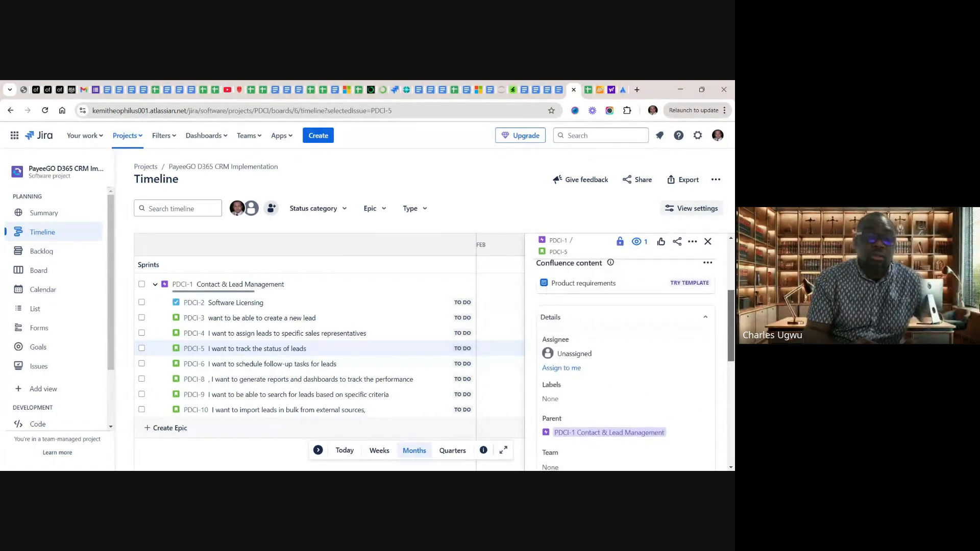
scroll(733, 365, "down", 1)
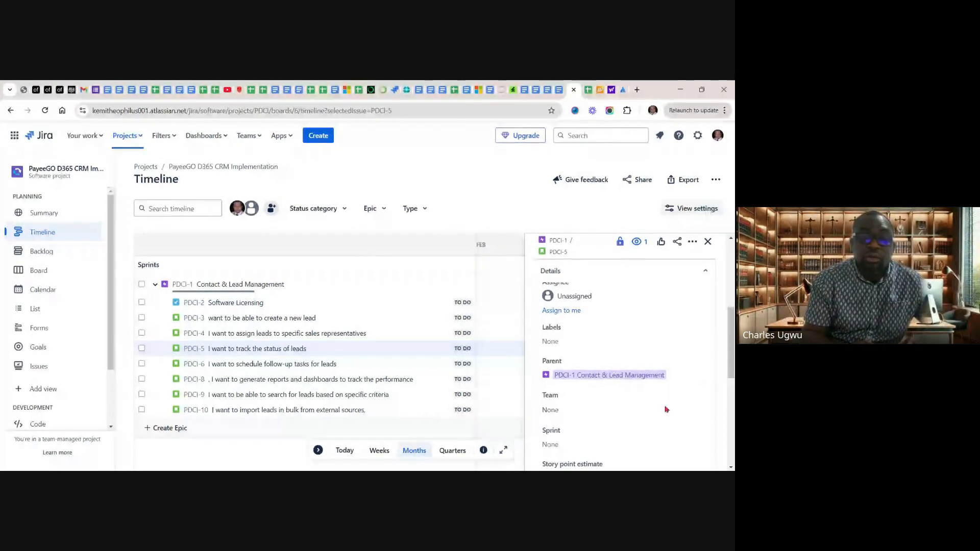
left_click_drag(729, 360, 729, 385)
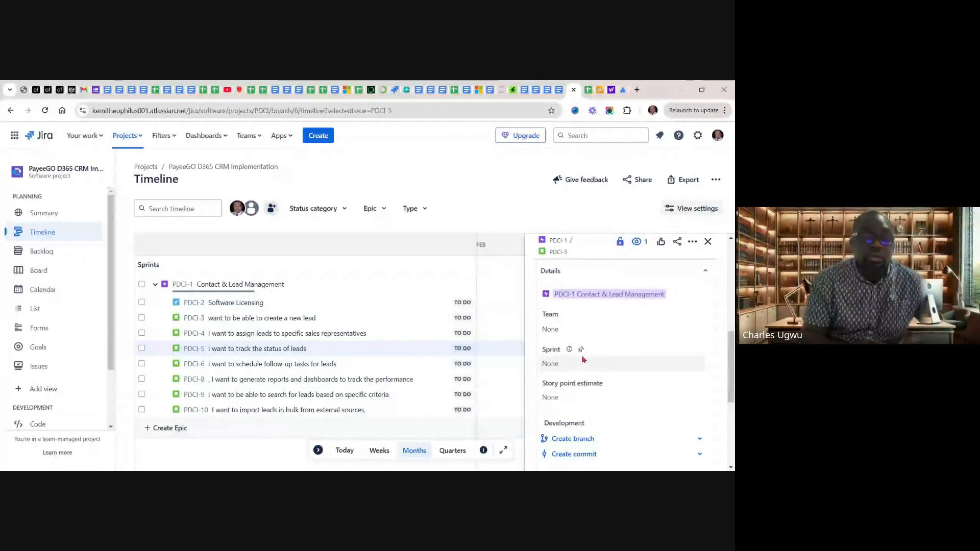
left_click(576, 401)
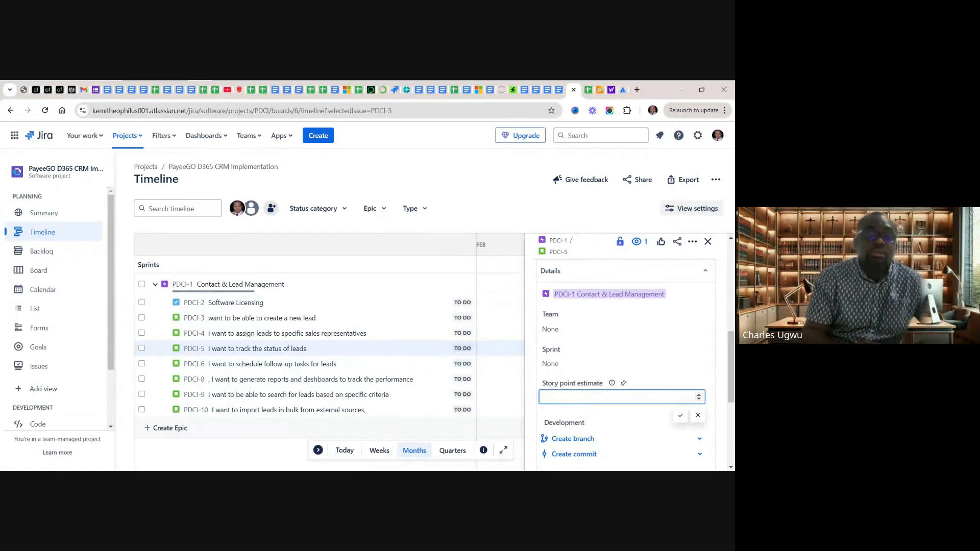
type("8")
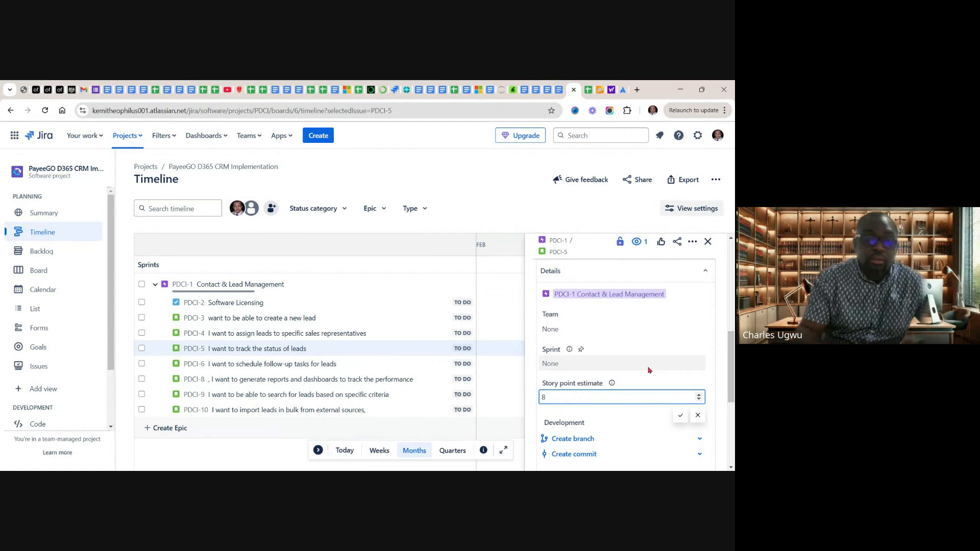
key("Return")
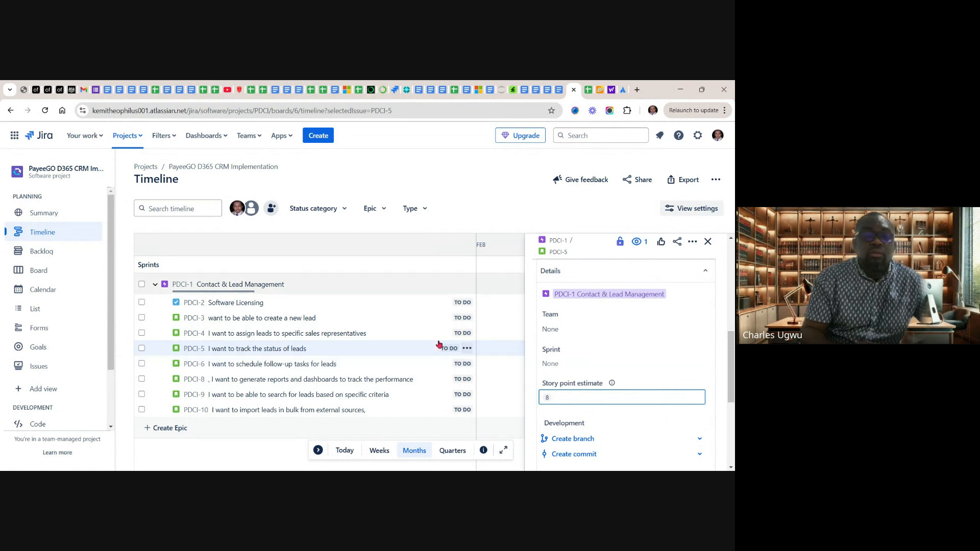
left_click(708, 242)
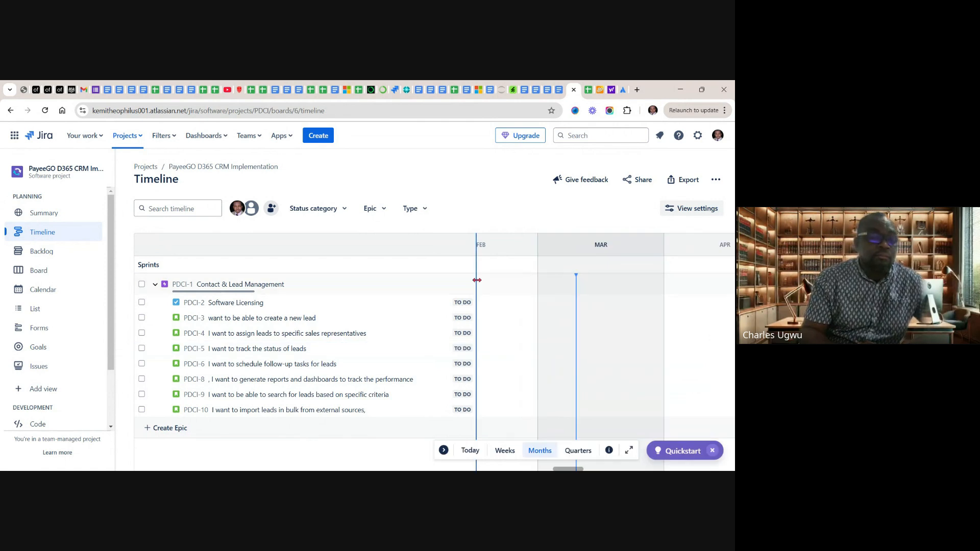
Narrow the timeline's issue column, then open the project backlog and set Story PDCI-4's story points to 9
left_click_drag(477, 280, 377, 277)
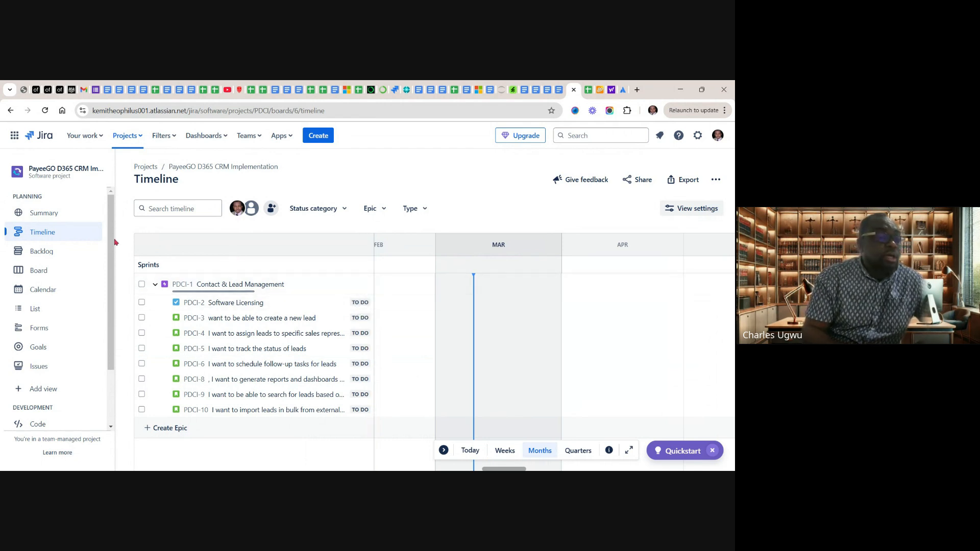
left_click(36, 257)
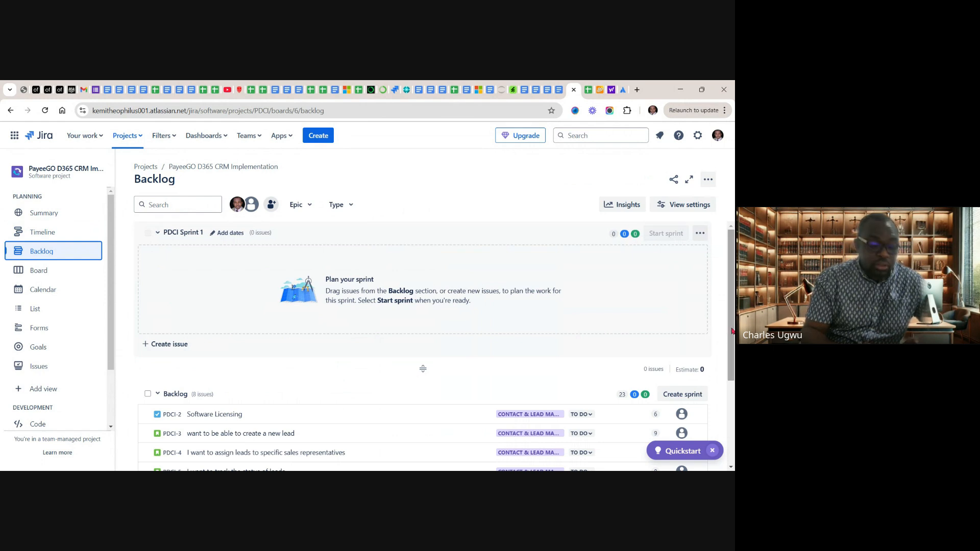
left_click_drag(732, 332, 733, 419)
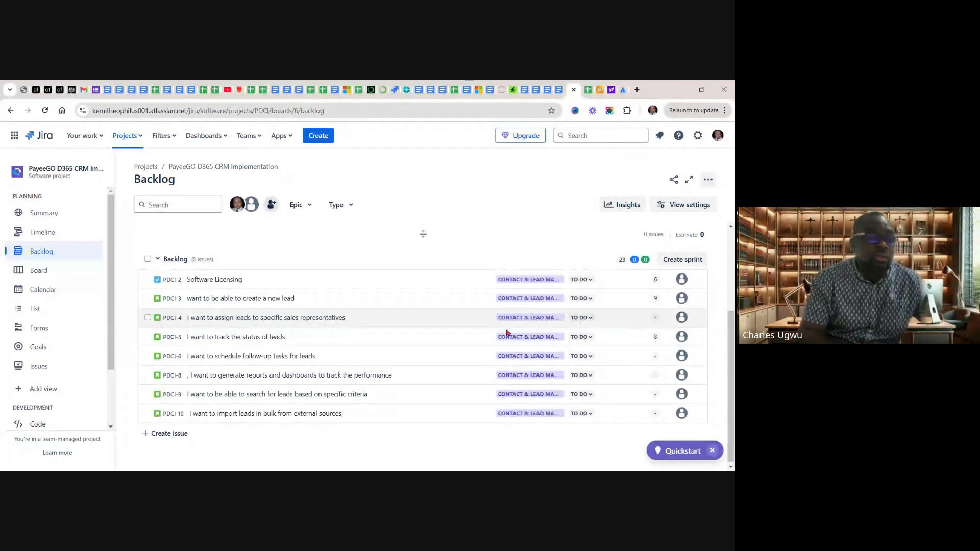
left_click(654, 320)
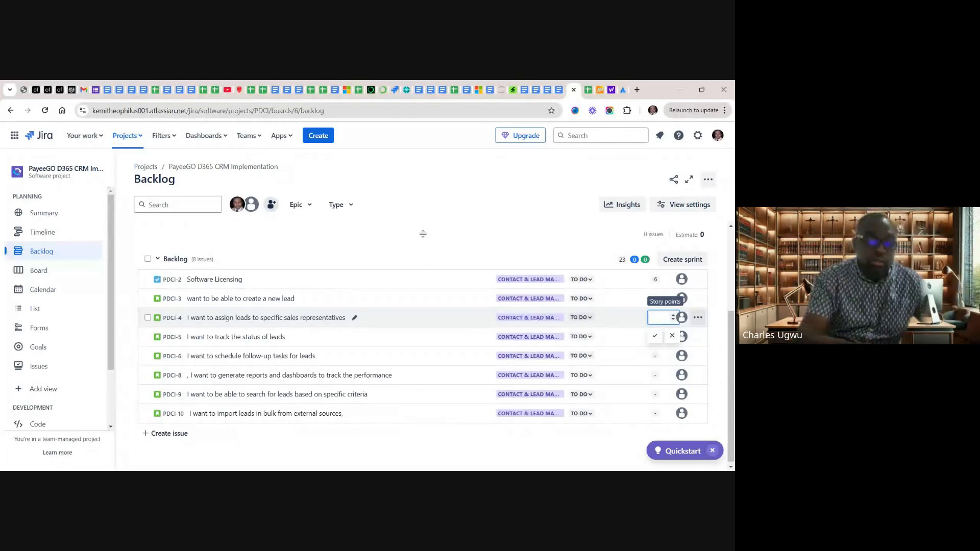
type("9")
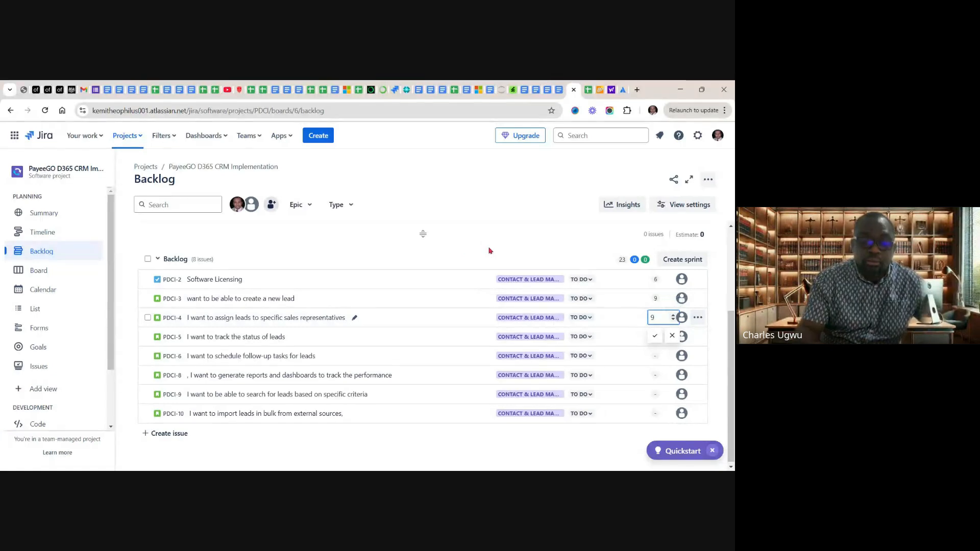
key("Return")
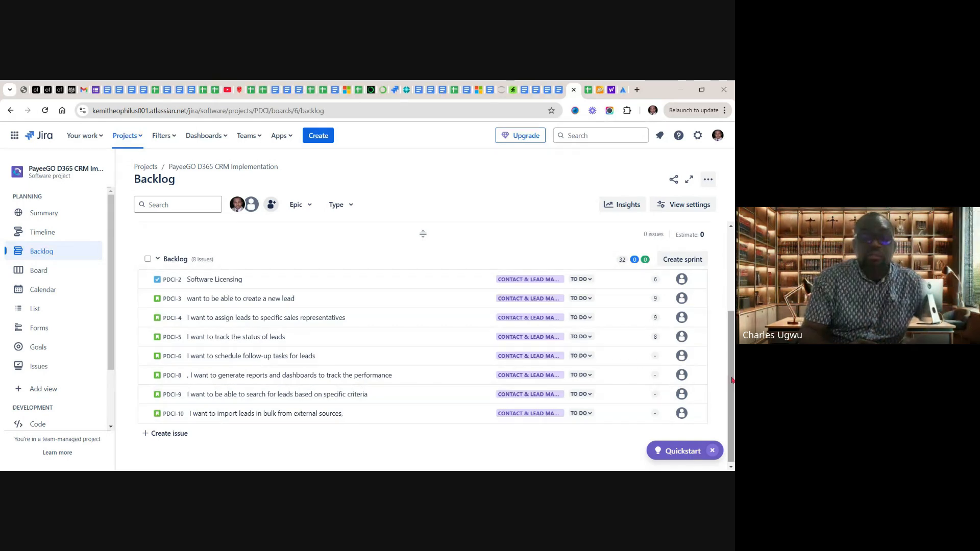
Move task PDCI-2 and story PDCI-3 from the backlog into PDCI Sprint 1, placing PDCI-3 above PDCI-2
left_click_drag(732, 381, 729, 309)
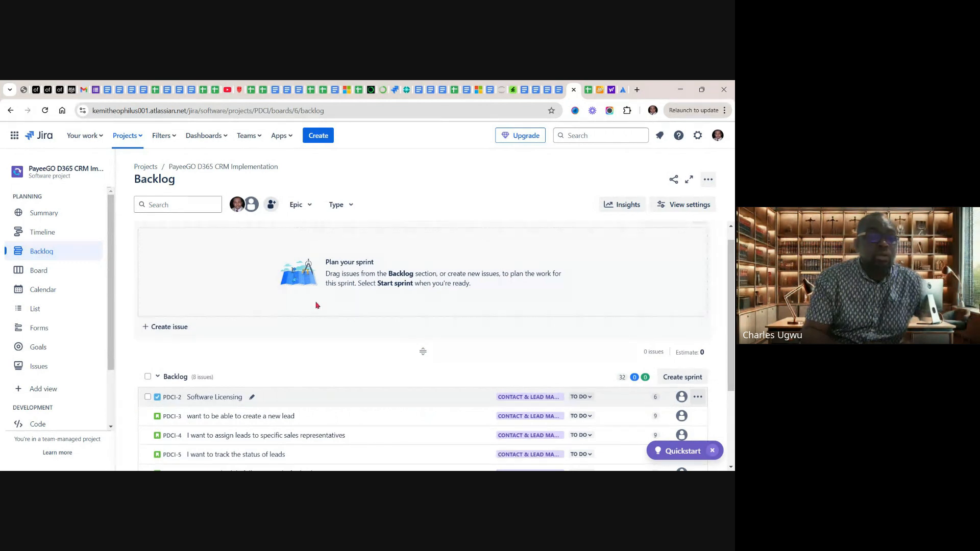
left_click_drag(317, 305, 418, 286)
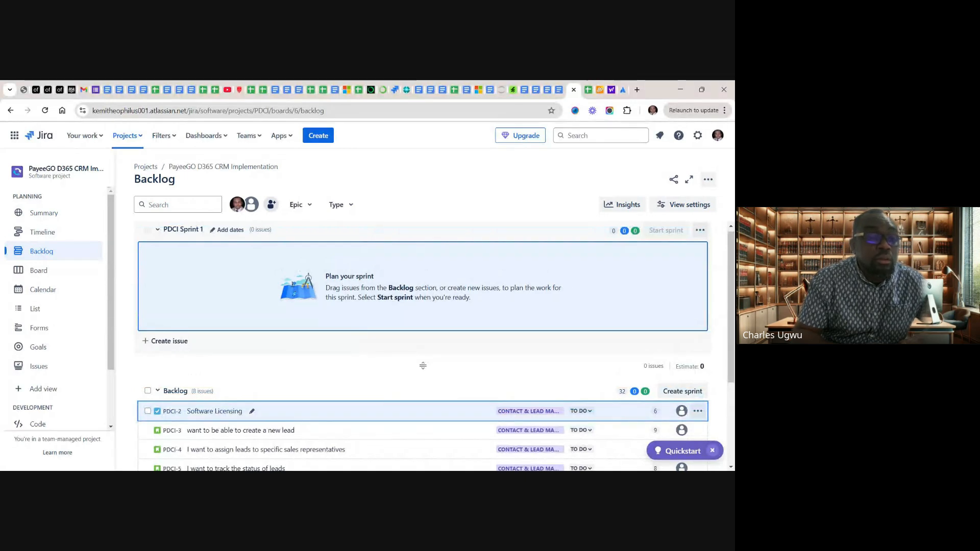
left_click_drag(214, 412, 276, 307)
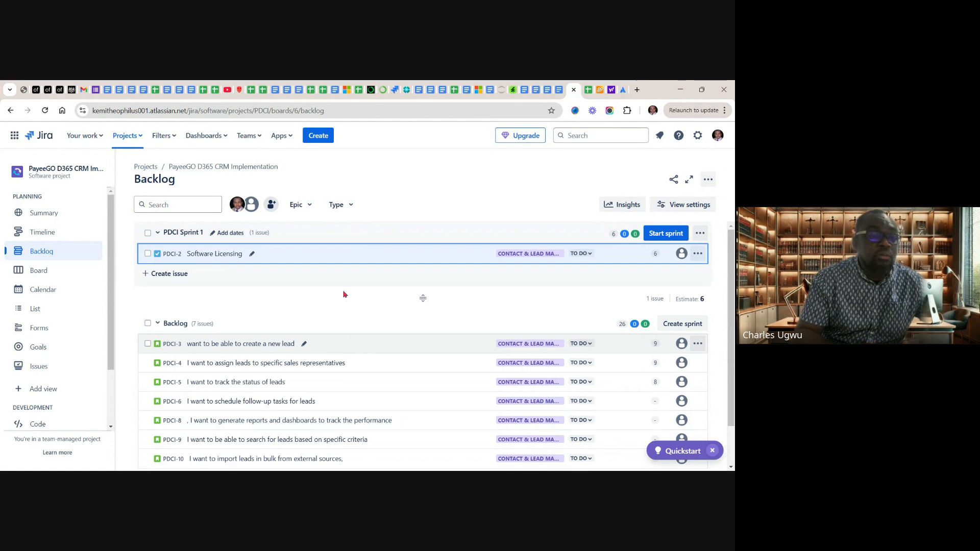
left_click_drag(337, 343, 339, 250)
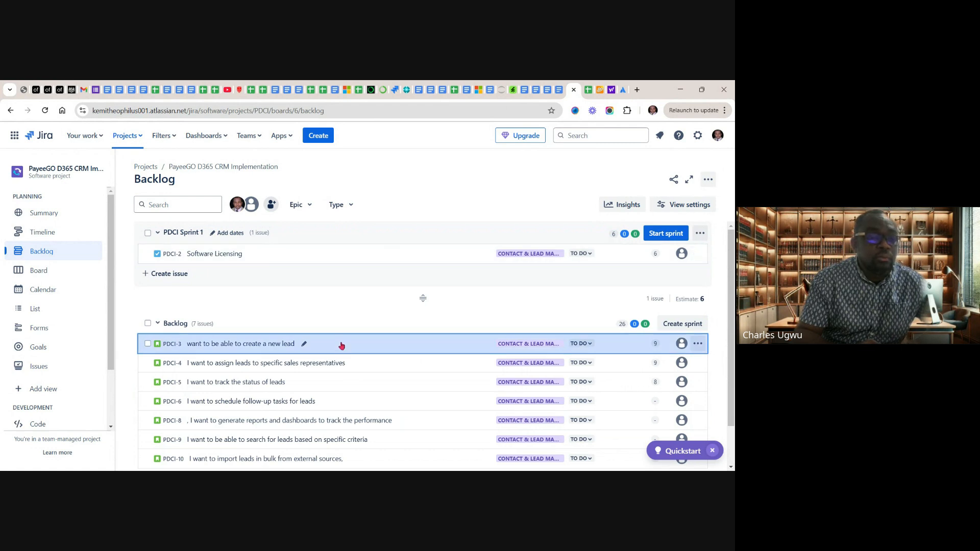
left_click_drag(339, 338, 316, 260)
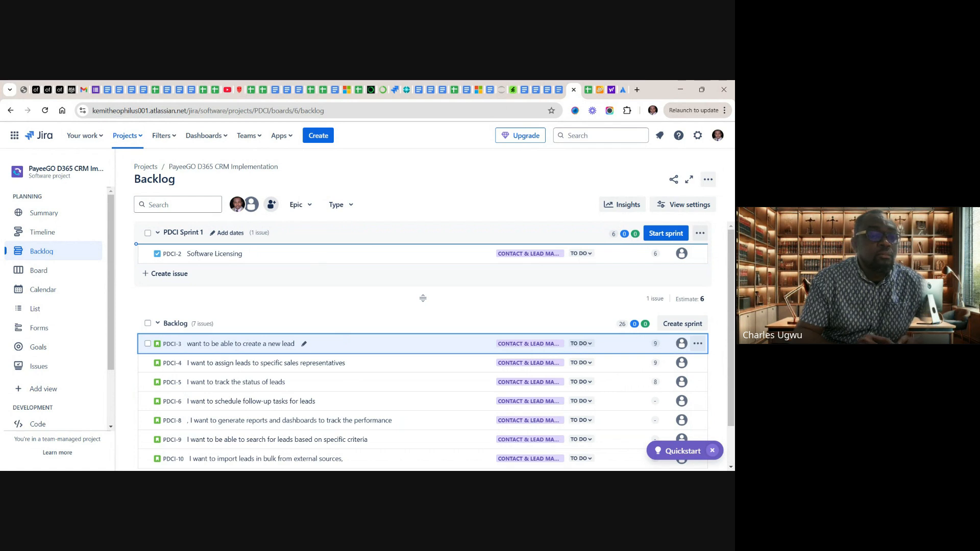
left_click_drag(316, 260, 317, 254)
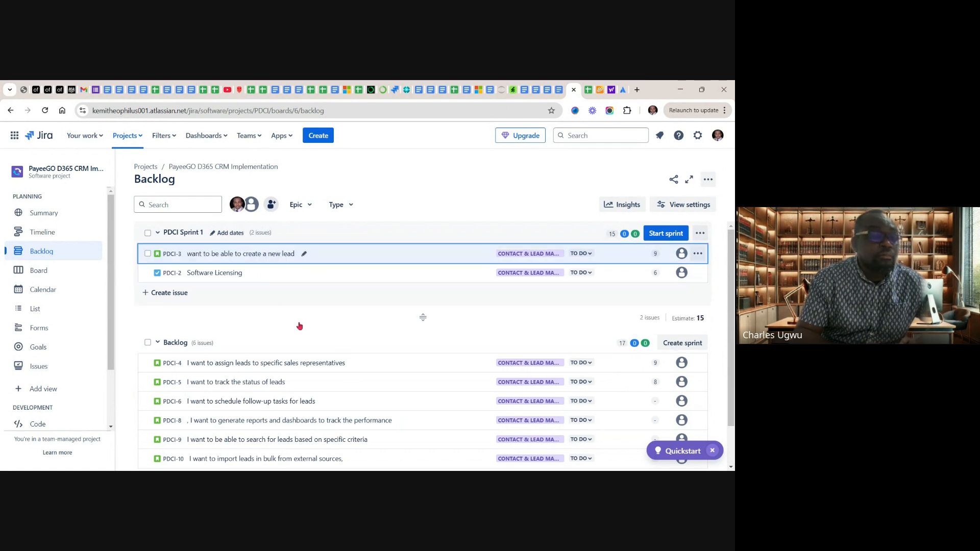
Add stories PDCI-4 and PDCI-5 from the backlog to PDCI Sprint 1, with PDCI-4 first and PDCI-5 directly below it
left_click(388, 365)
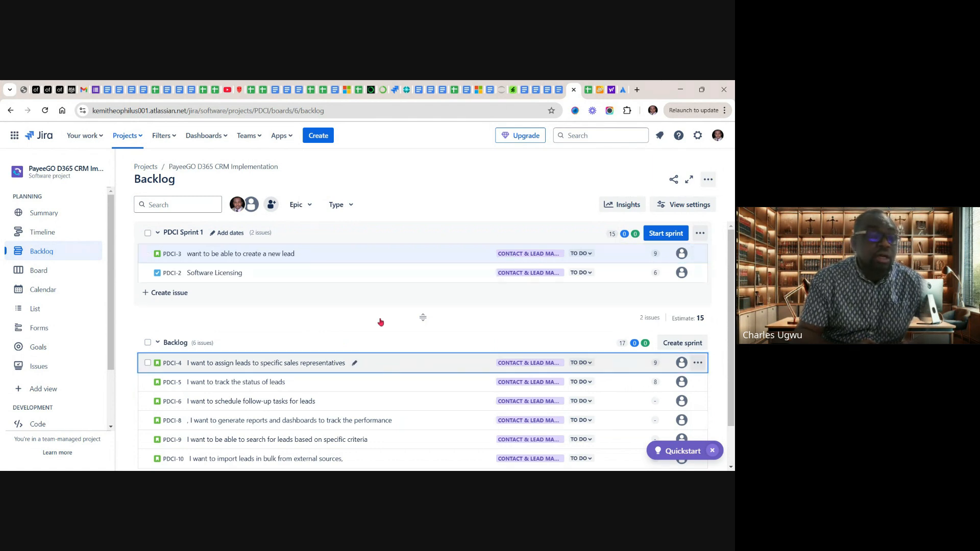
left_click_drag(380, 322, 380, 250)
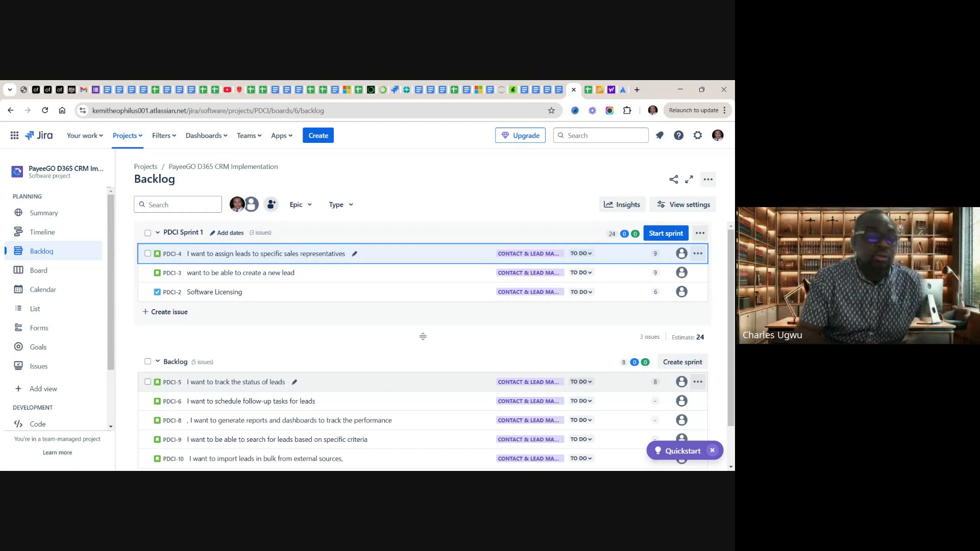
left_click(385, 382)
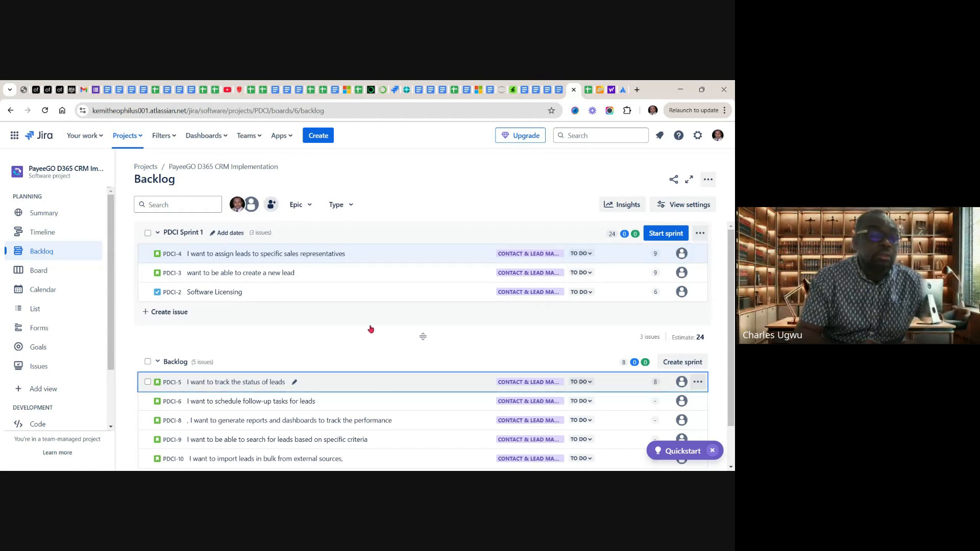
left_click_drag(371, 329, 367, 263)
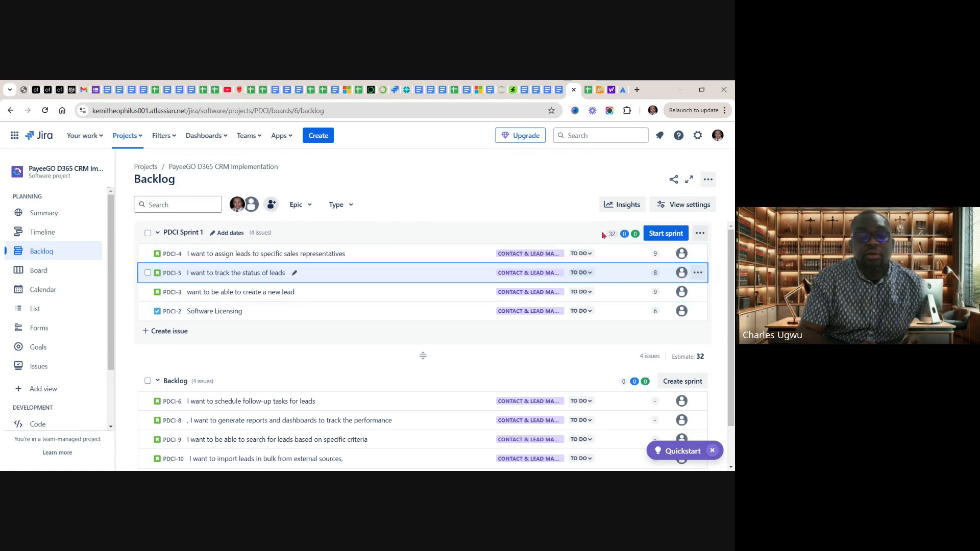
Open the start form for PDCI Sprint 1, review the duration options, and keep the duration at 2 weeks
mouse_move(613, 238)
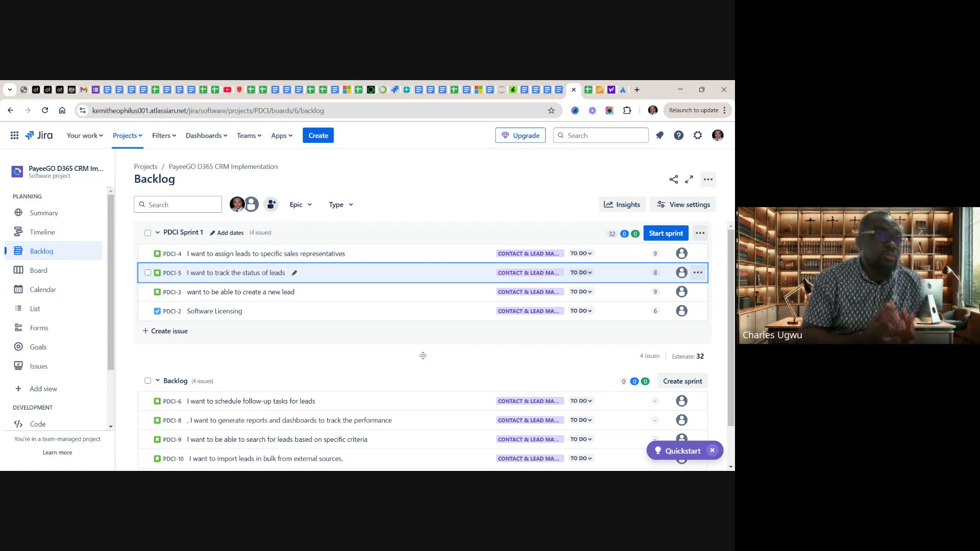
left_click(666, 234)
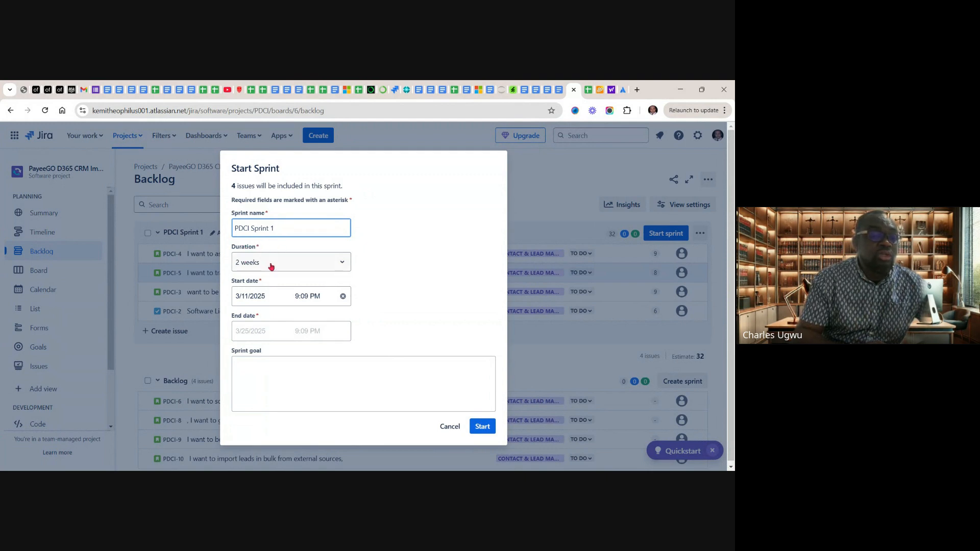
left_click(343, 265)
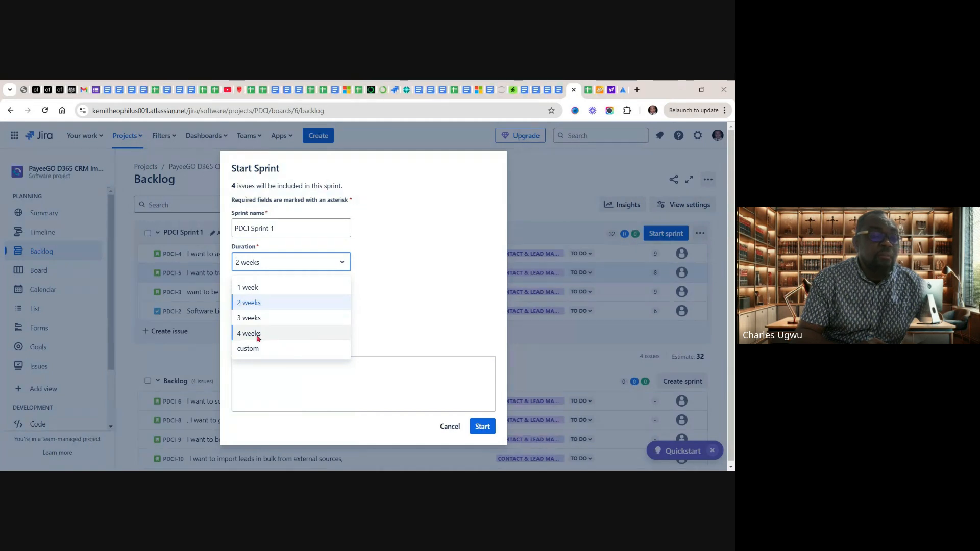
left_click(344, 262)
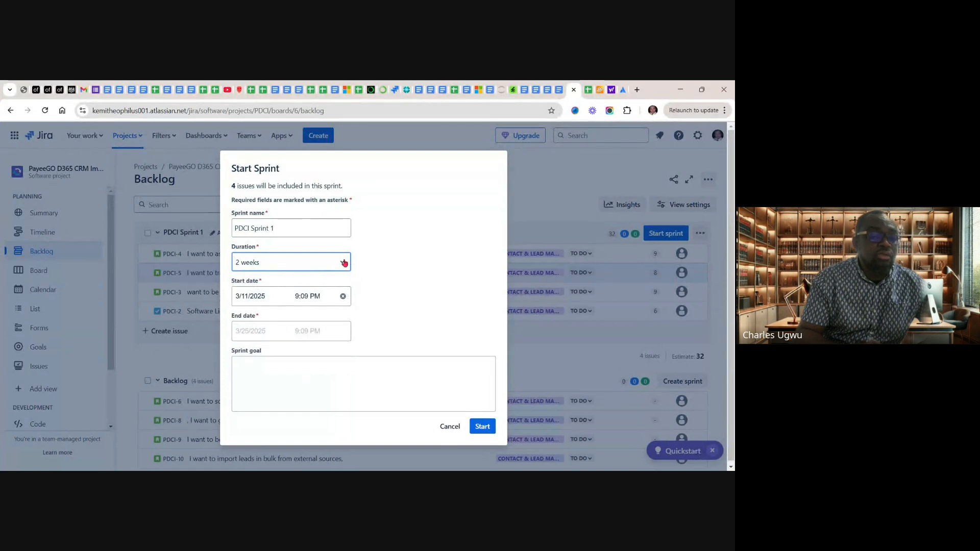
Enter the sprint goal "Implement D365 CRM Sales Lead Management", start PDCI Sprint 1, and dismiss the notification
left_click(258, 379)
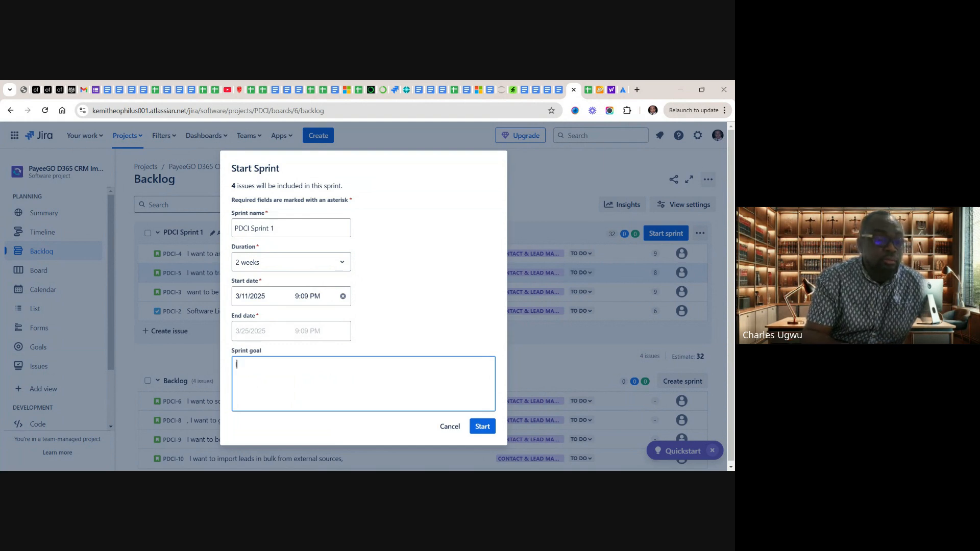
type("ple")
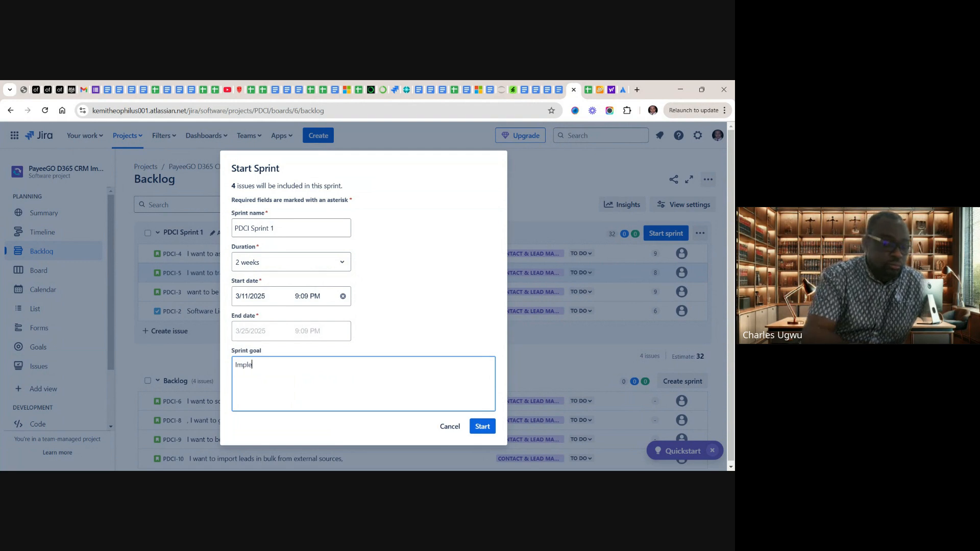
type("me")
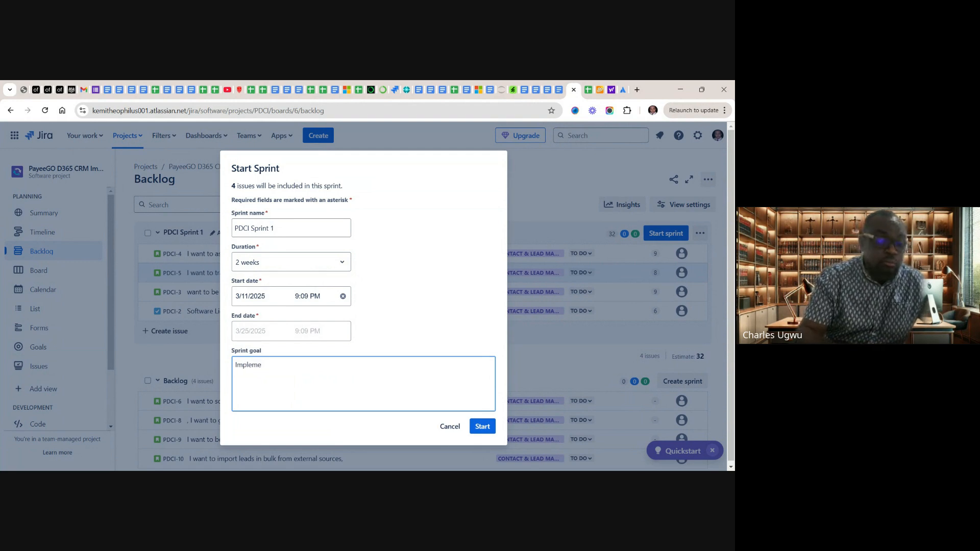
type("nnt")
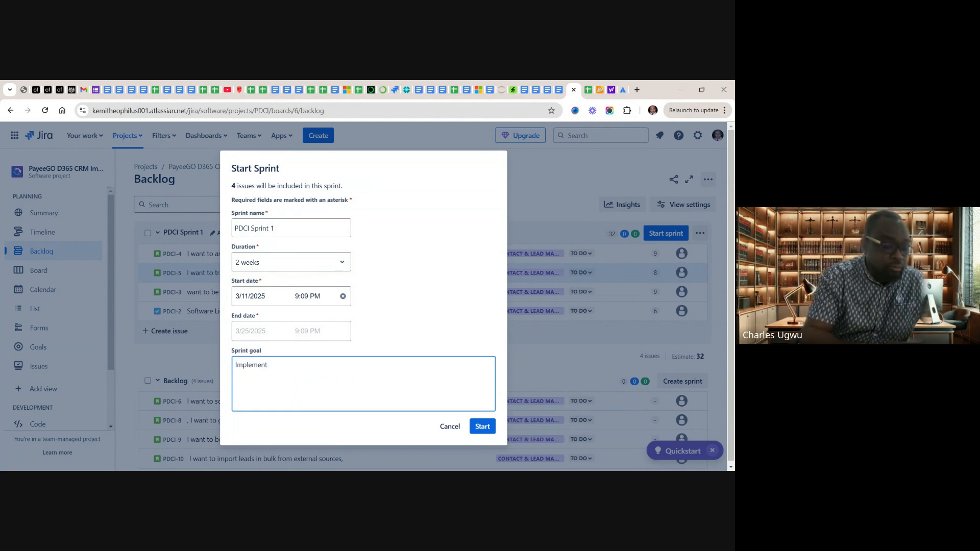
type(" D365")
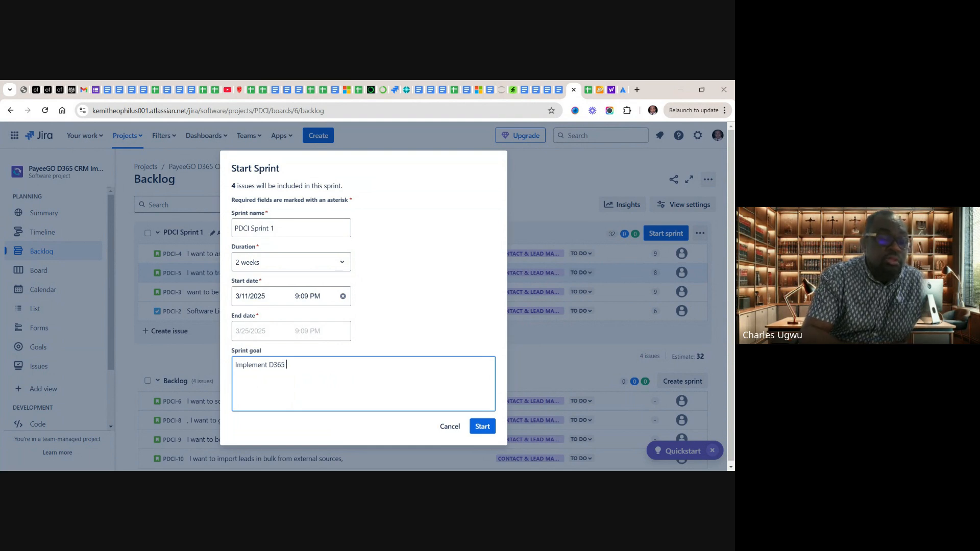
type("C")
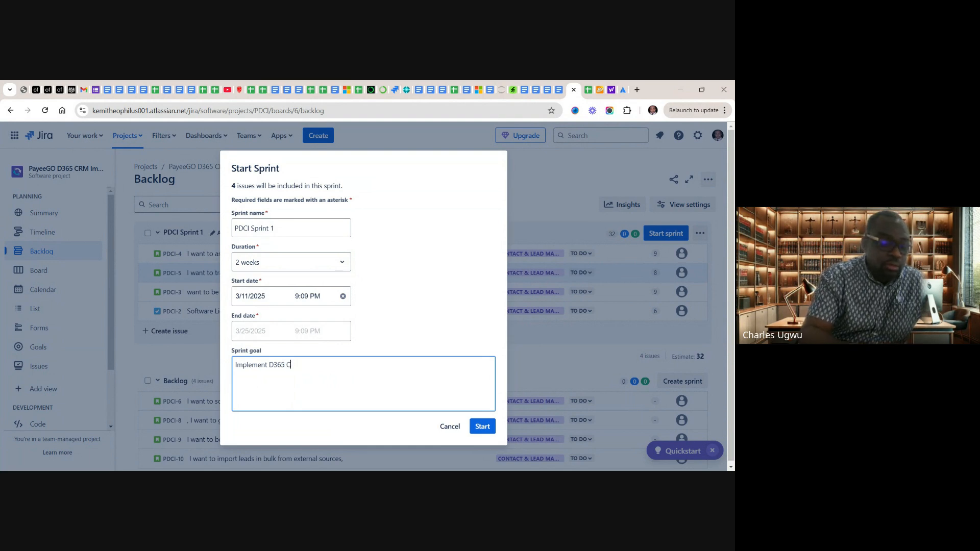
type("RM S")
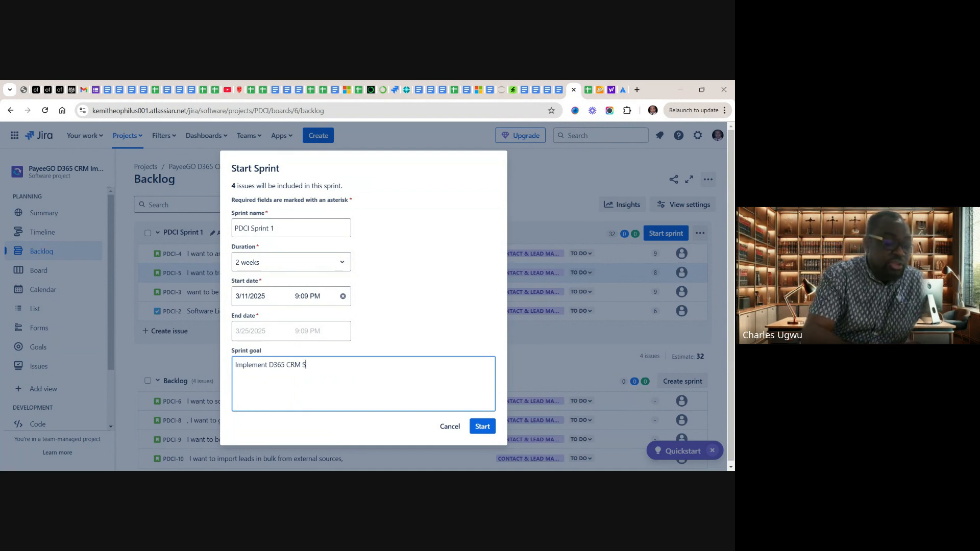
type("ales")
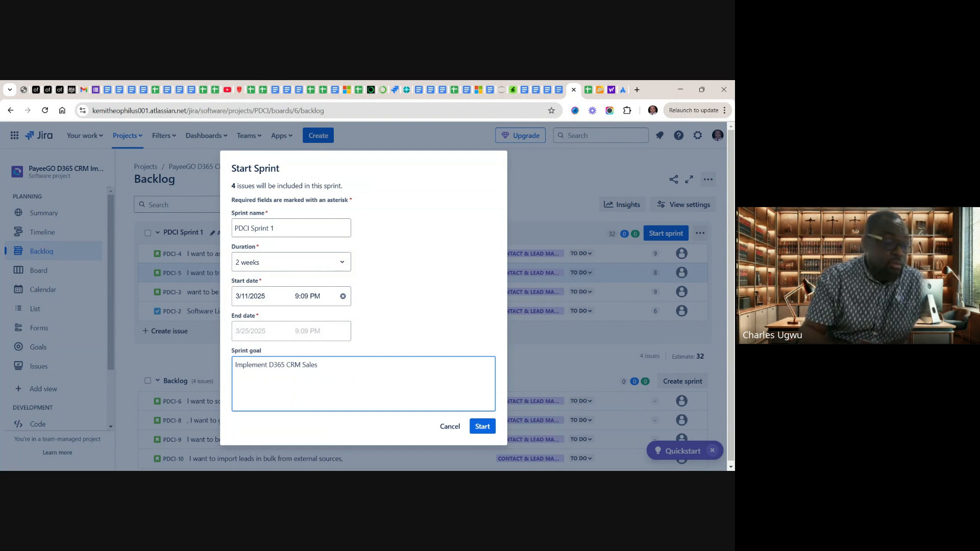
type("ead Managenet")
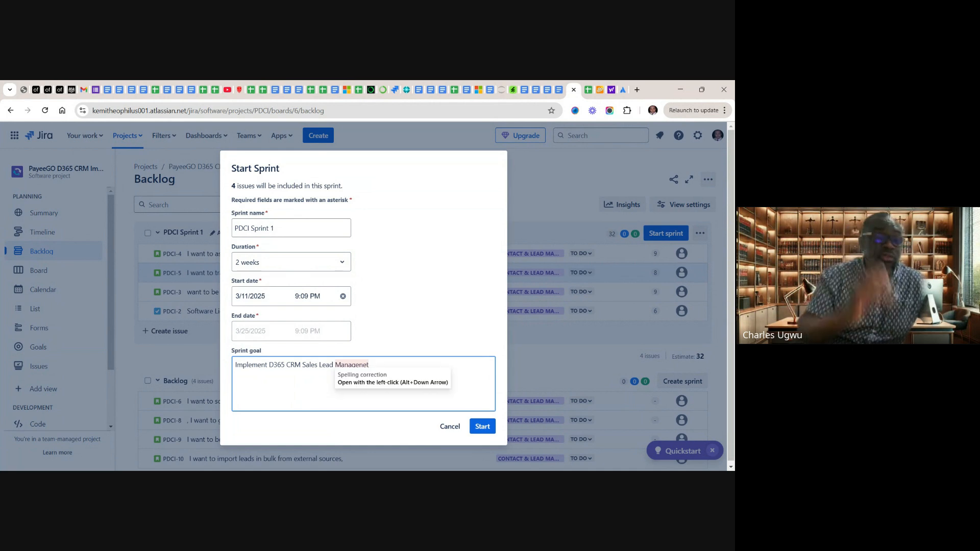
left_click(355, 365)
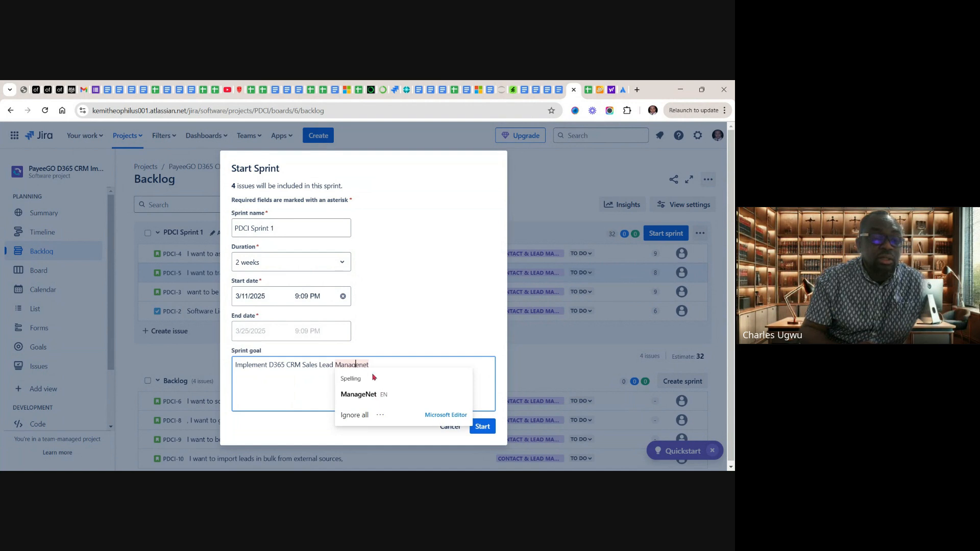
left_click(377, 364)
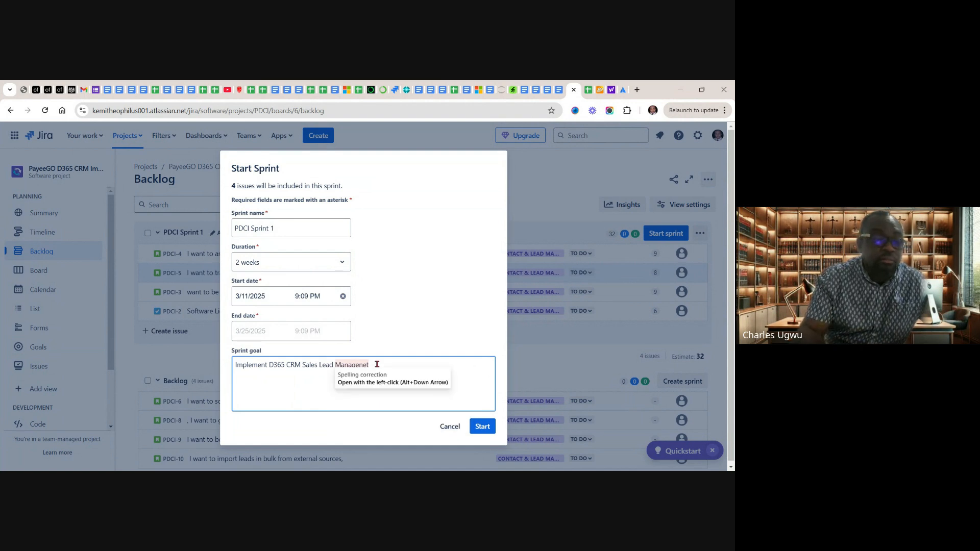
key("BackSpace")
key("BackSpace")
key("BackSpace")
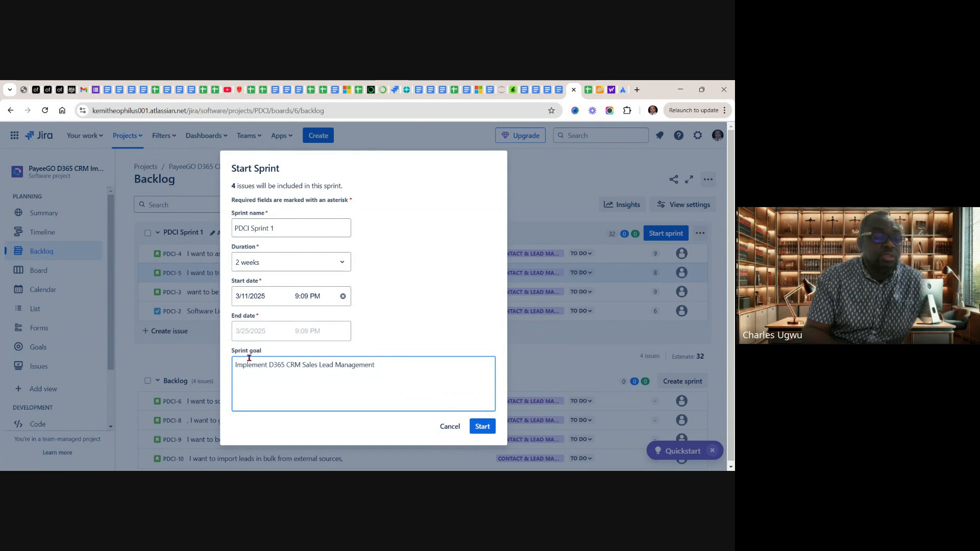
left_click(485, 429)
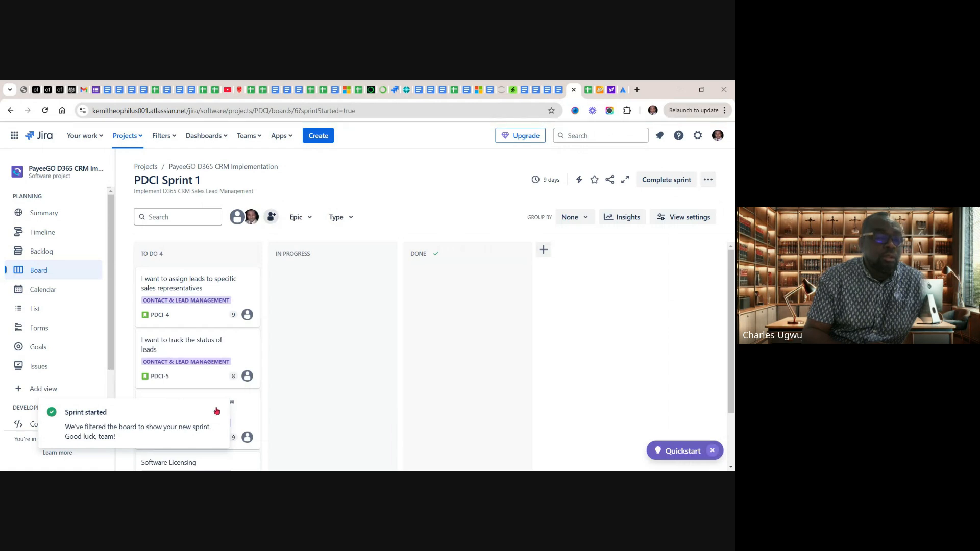
left_click(216, 411)
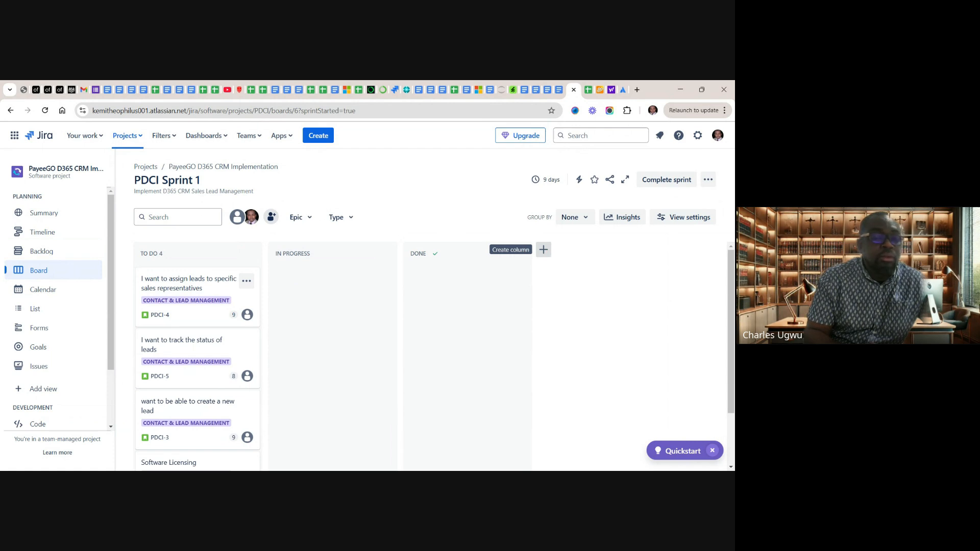
Add a Testing column to the sprint board and place it between In Progress and Done
left_click(544, 250)
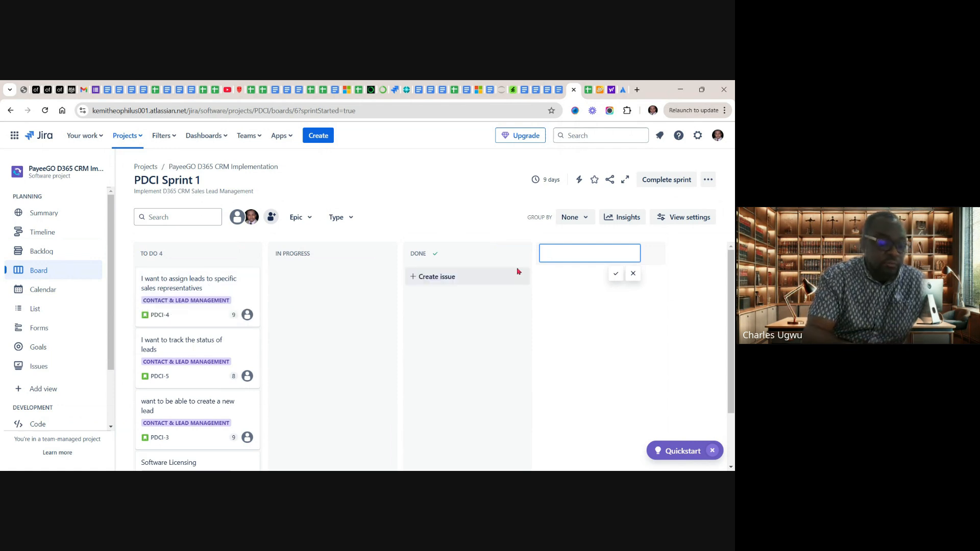
type("Tes")
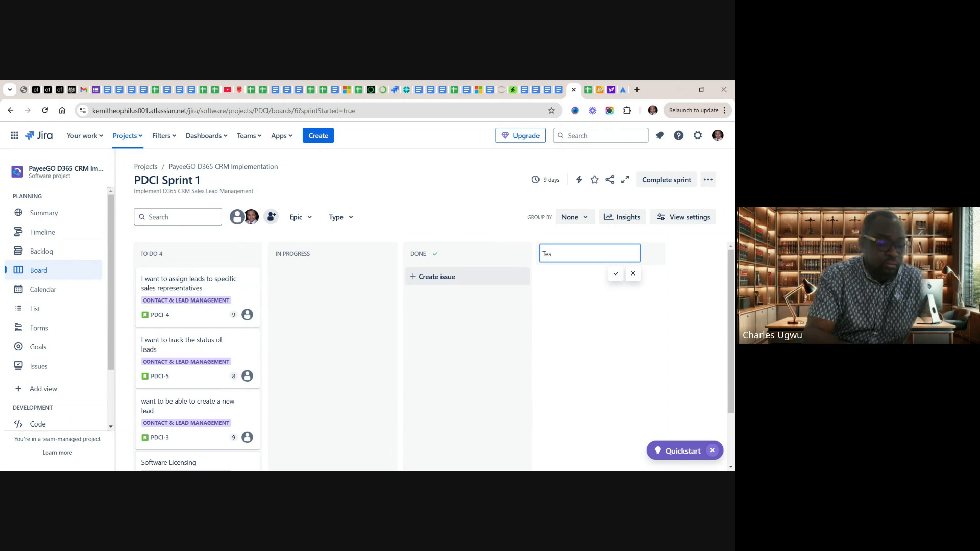
type("ting")
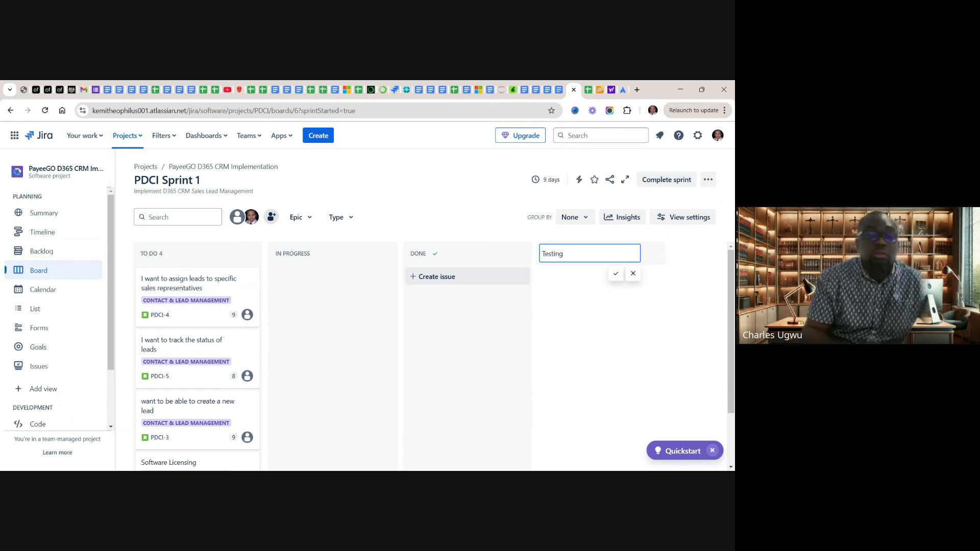
left_click(616, 275)
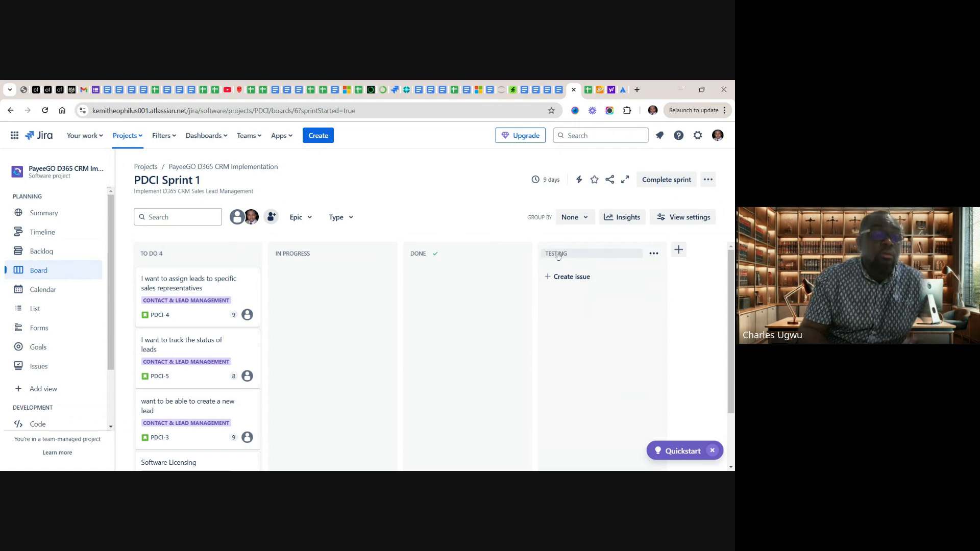
left_click_drag(521, 257, 381, 254)
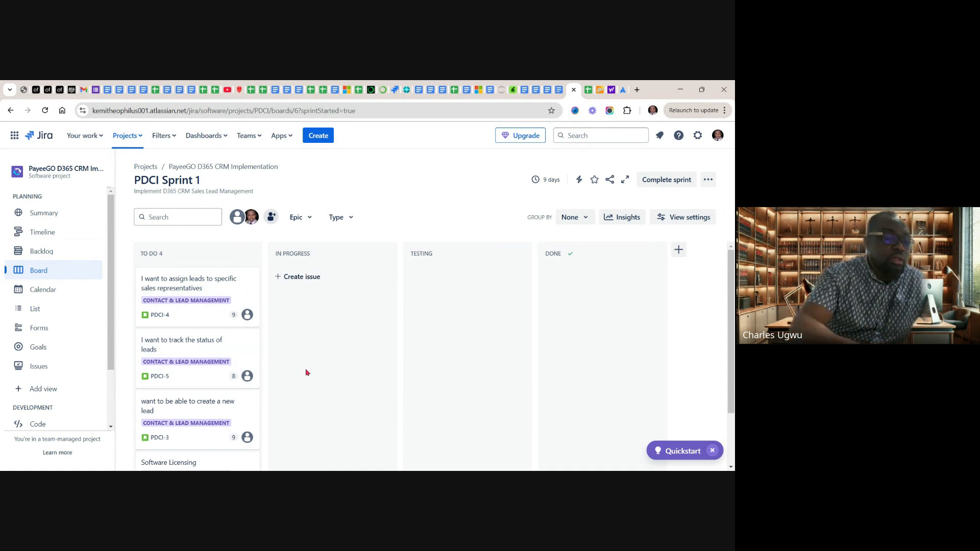
scroll(309, 378, "down", 3)
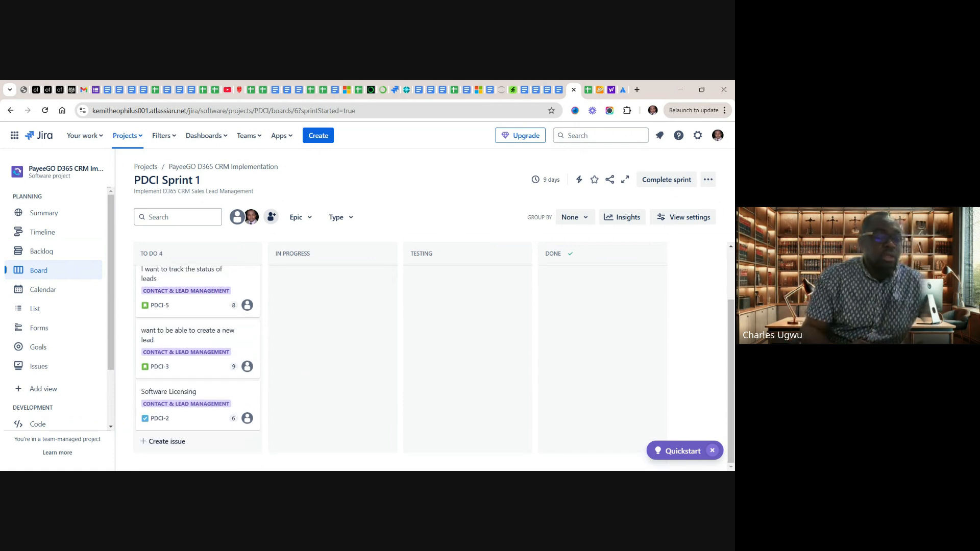
scroll(286, 357, "up", 3)
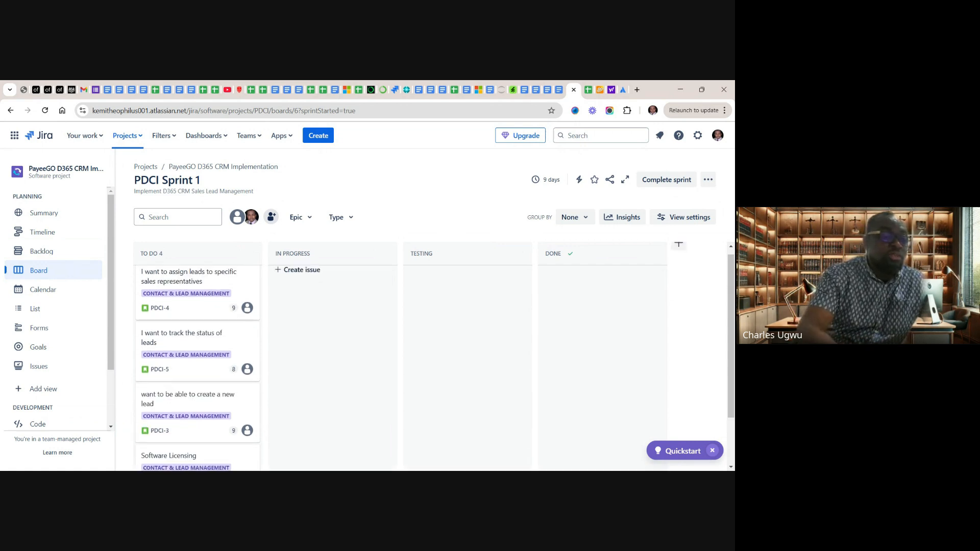
Try to reorder the Software Licensing task PDCI-2 to the top of the To Do column, above PDCI-4
scroll(286, 357, "down", 3)
scroll(332, 358, "up", 2)
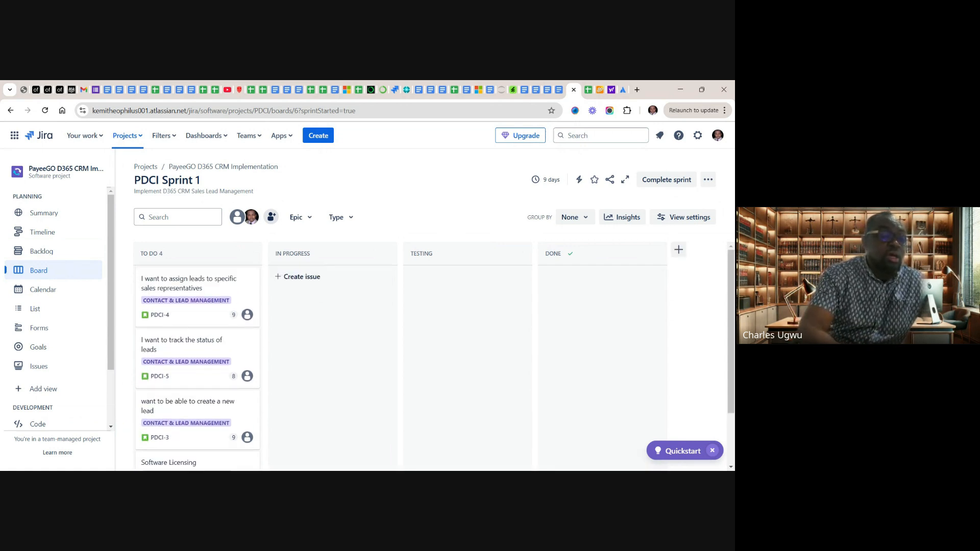
scroll(332, 358, "down", 2)
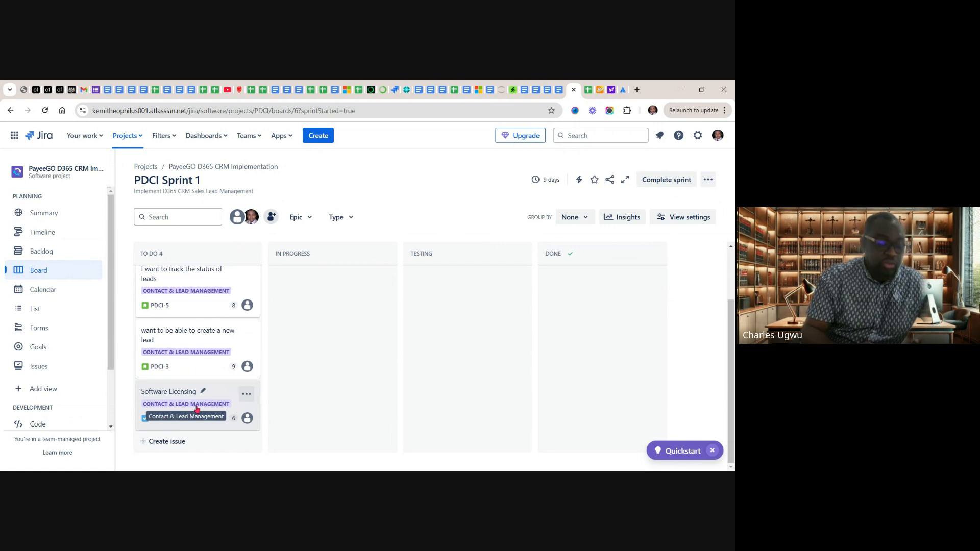
left_click_drag(197, 408, 194, 268)
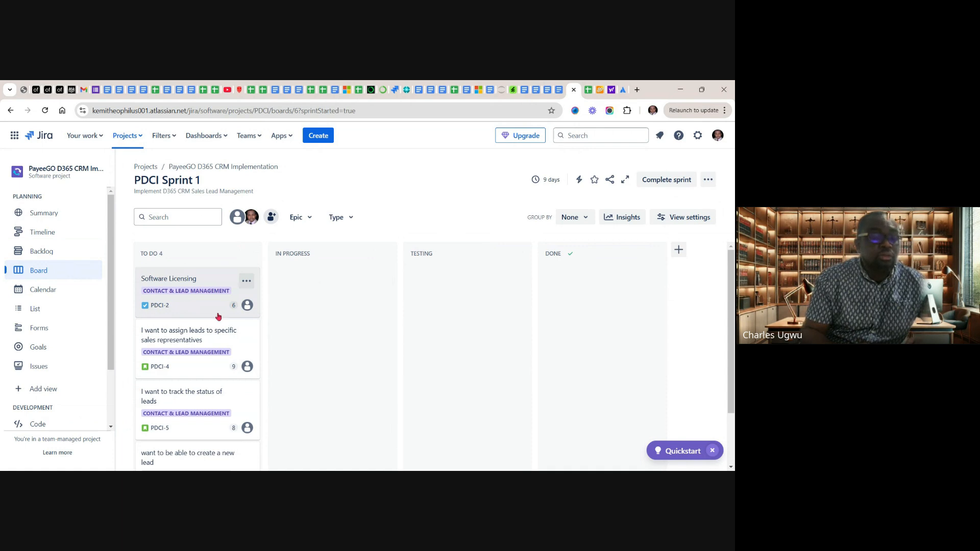
mouse_move(218, 316)
left_mouse_down()
mouse_move(316, 317)
mouse_move(265, 260)
left_mouse_up()
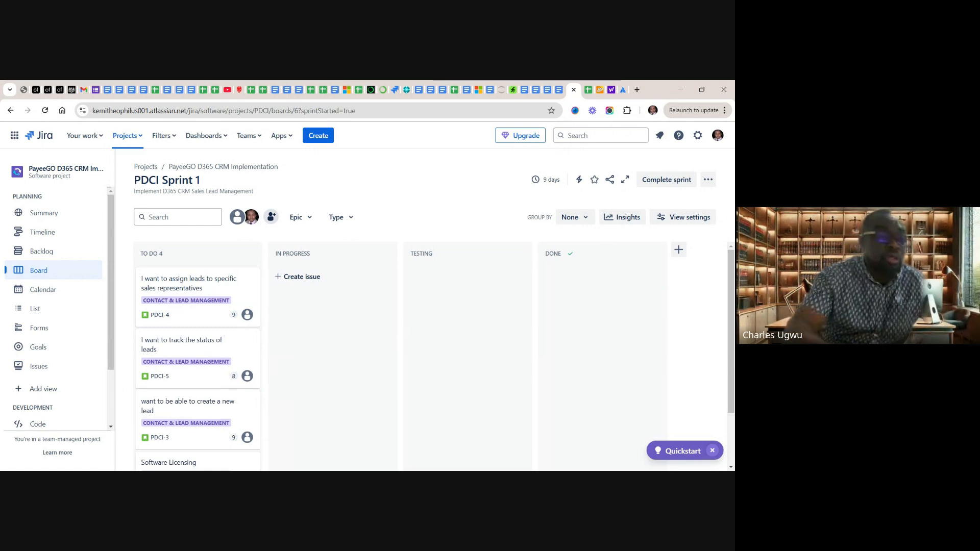
Move the Software Licensing task PDCI-2 from To Do to the In Progress column
scroll(331, 357, "down", 2)
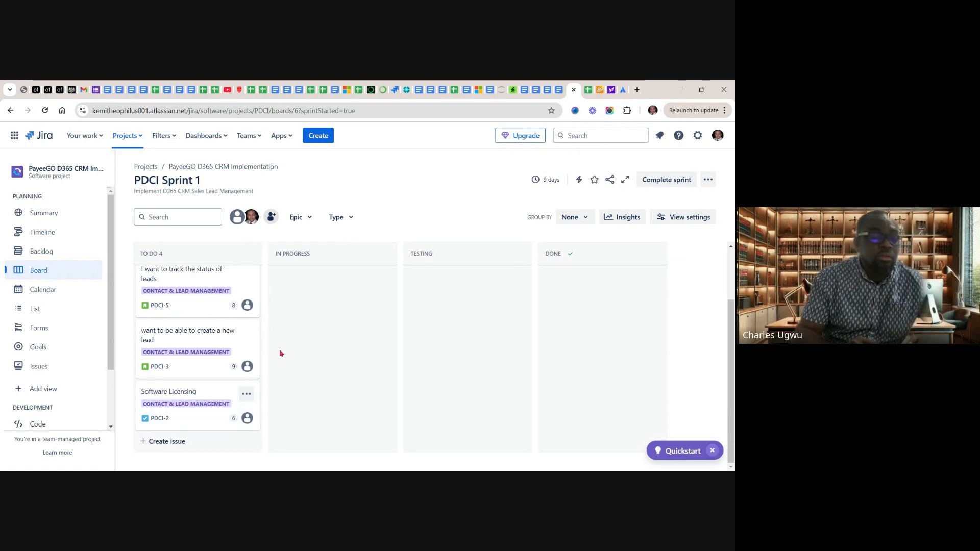
left_click_drag(204, 406, 281, 353)
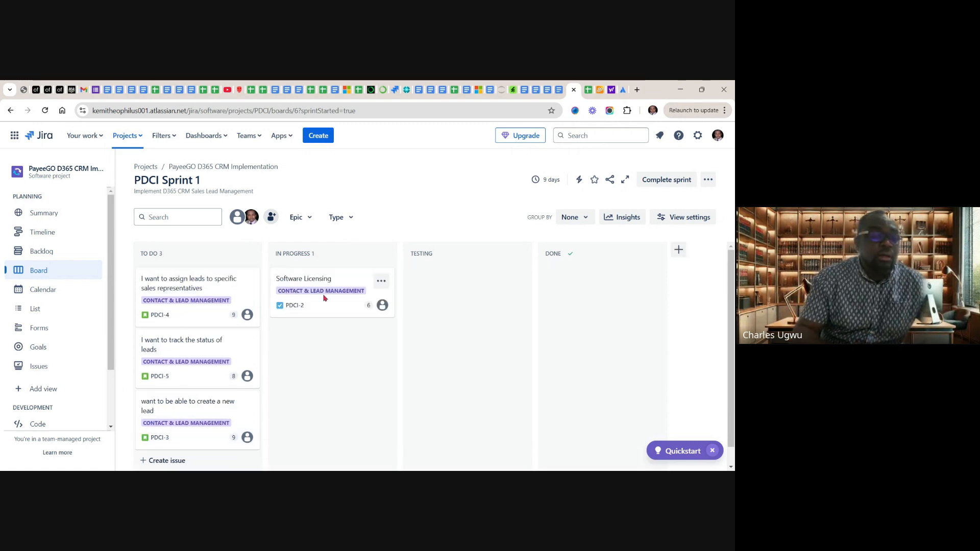
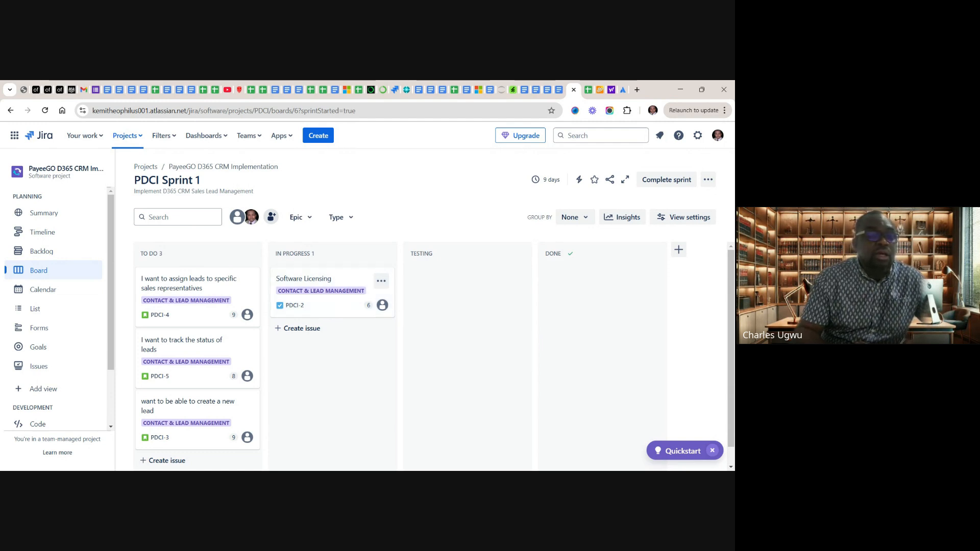
Move the Software Licensing task PDCI-2 through Testing to Done, and bring stories PDCI-4 and PDCI-3 from To Do into In Progress
left_click_drag(333, 292, 467, 293)
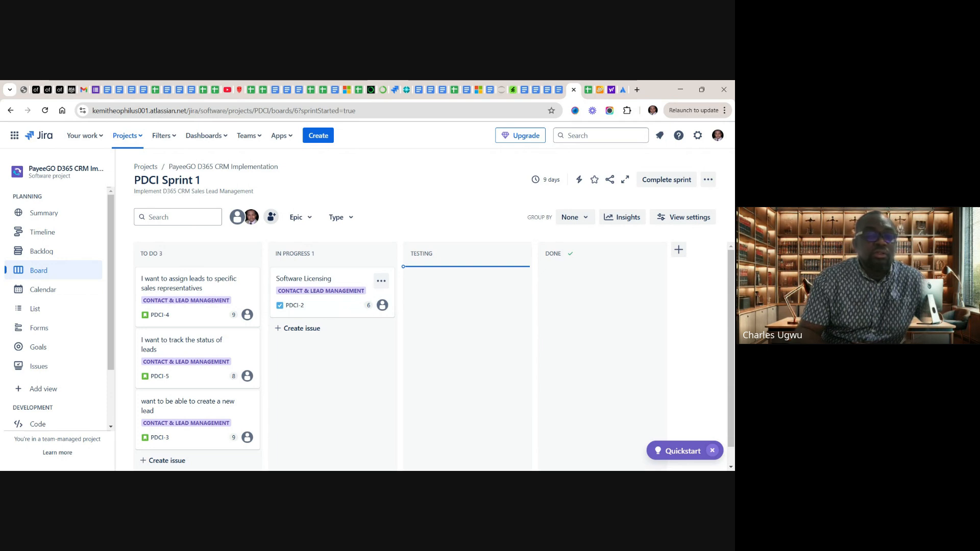
left_click_drag(466, 292, 602, 292)
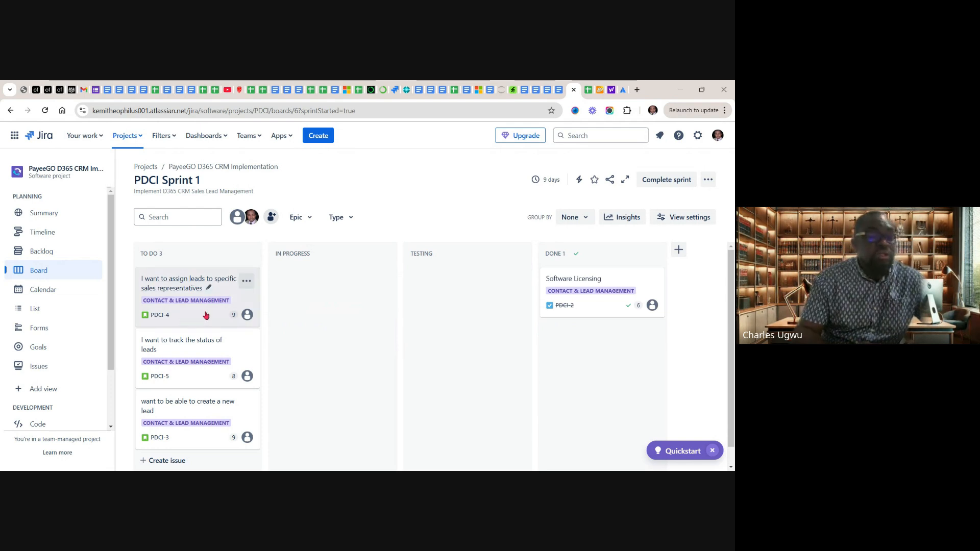
left_click_drag(203, 314, 283, 282)
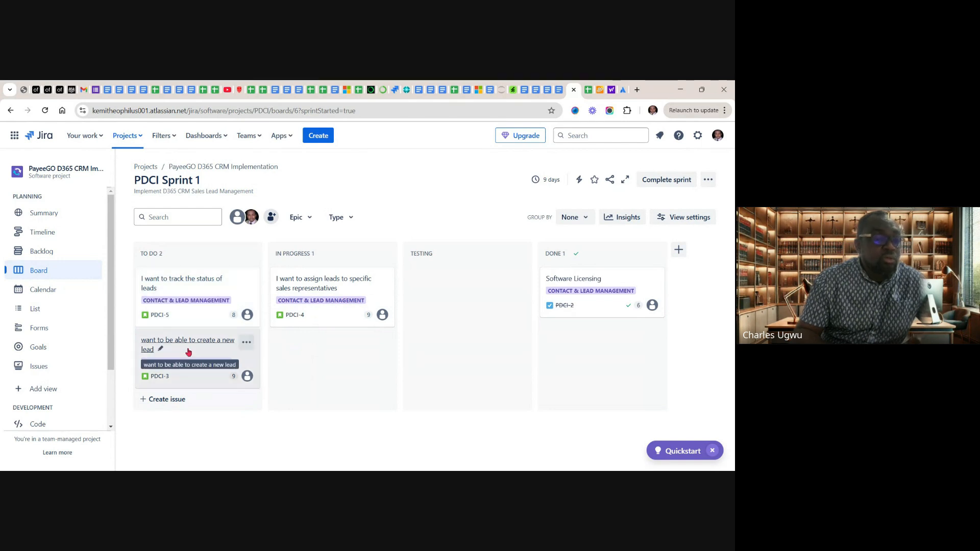
left_click_drag(189, 351, 281, 267)
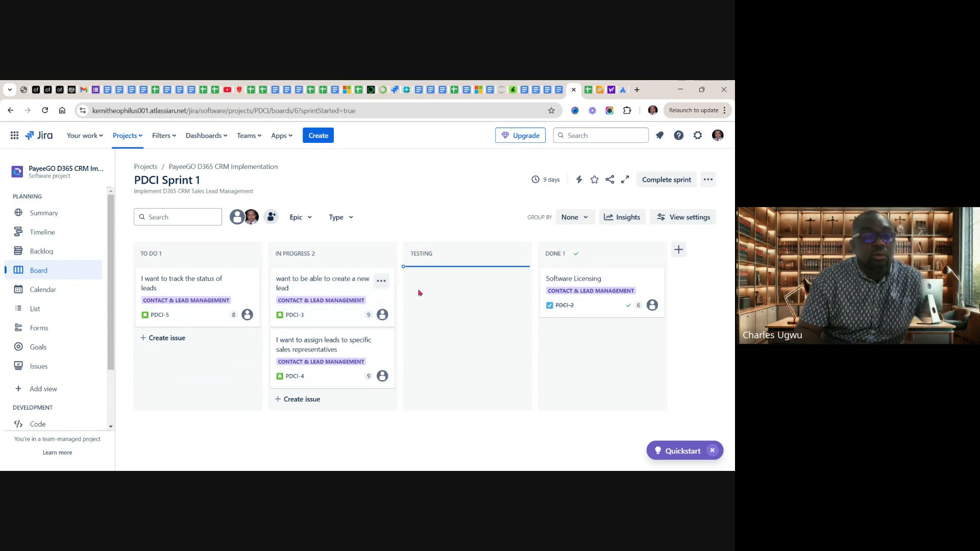
Move the lead assignment story PDCI-4 and the lead creation story PDCI-3 from In Progress through Testing to Done
left_click_drag(418, 292, 403, 264)
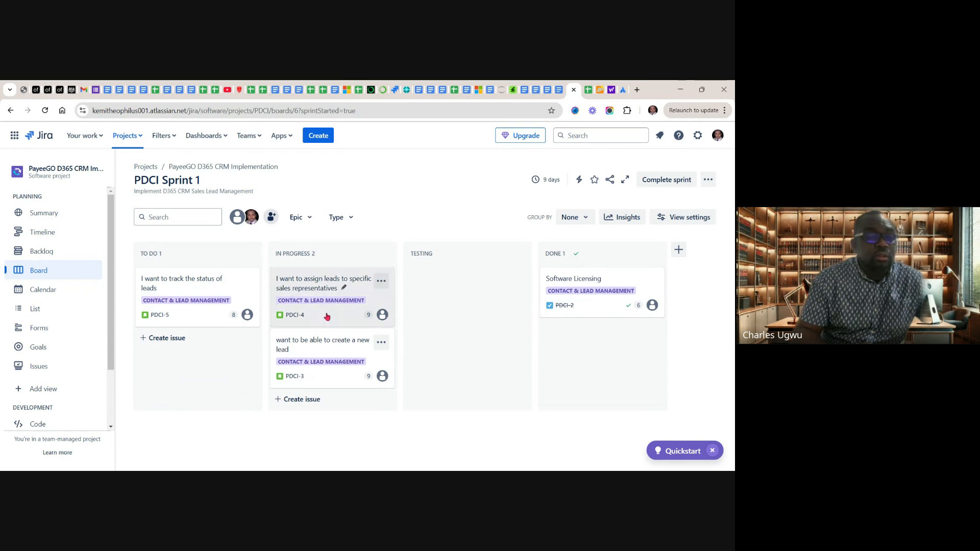
left_click_drag(328, 317, 402, 264)
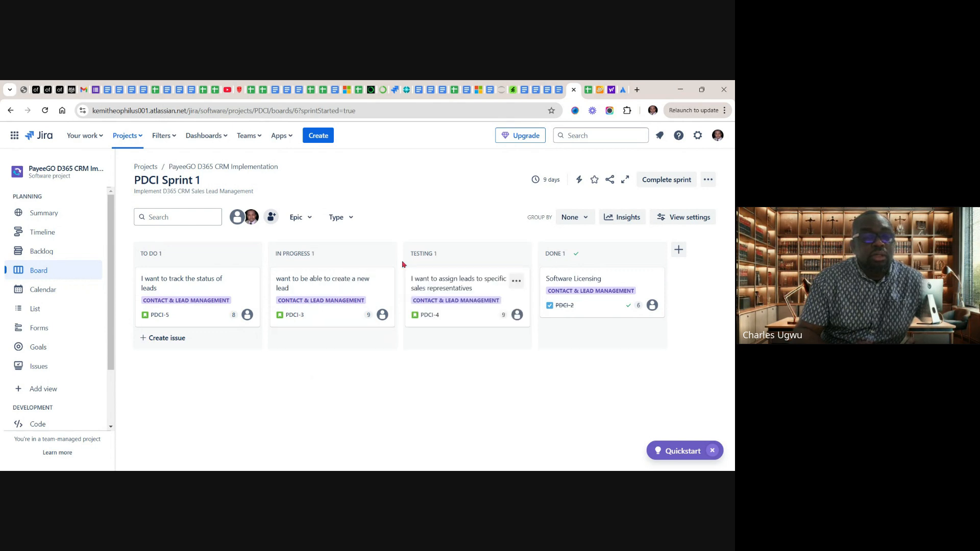
left_click(460, 301)
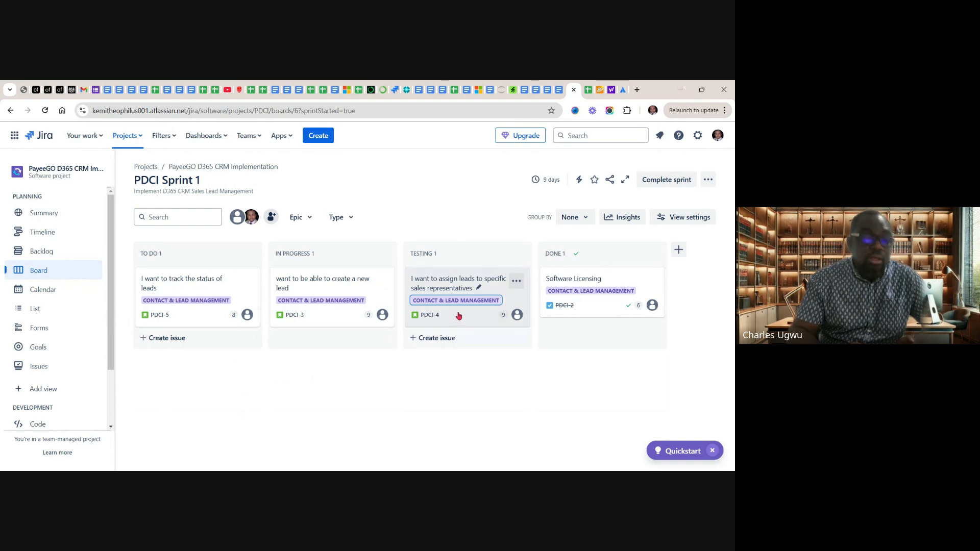
left_click_drag(492, 340, 568, 323)
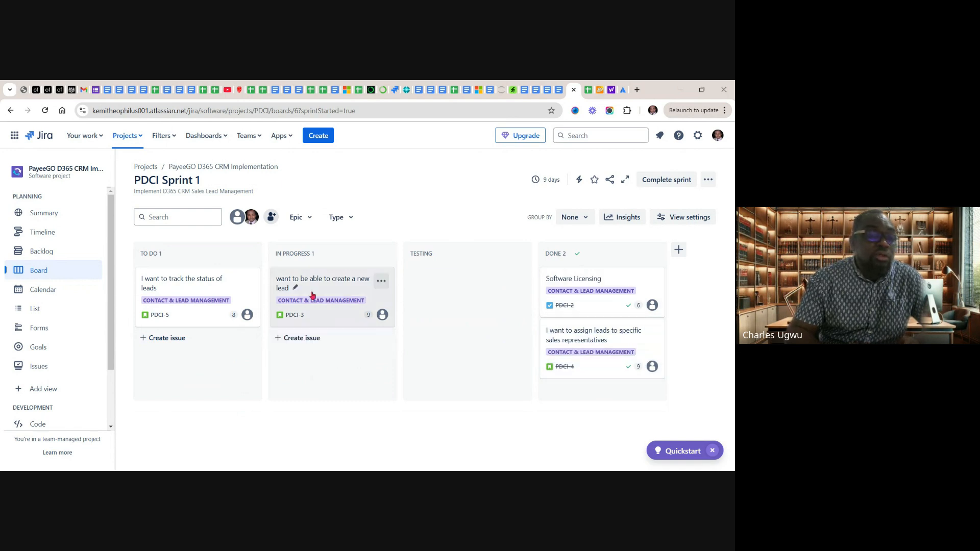
left_click_drag(311, 292, 431, 278)
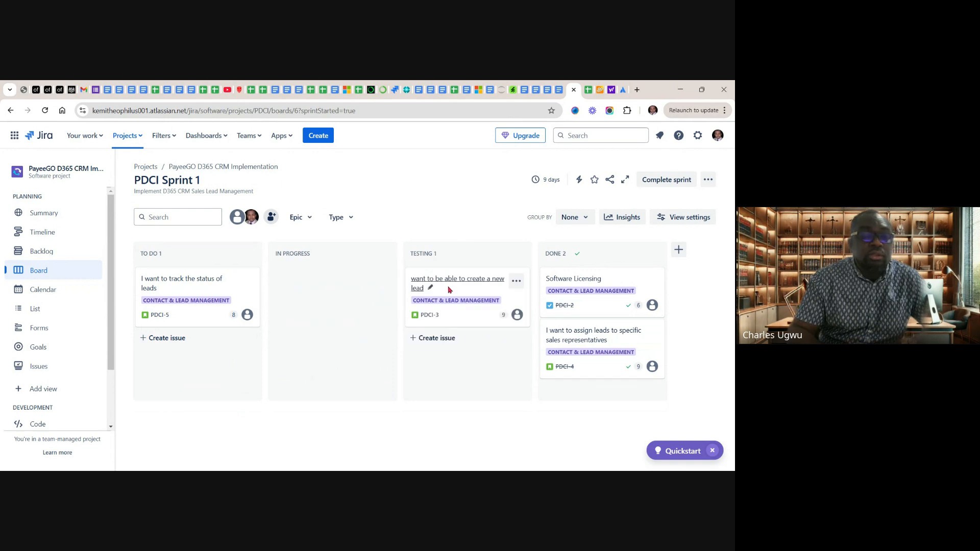
left_click_drag(498, 354, 607, 388)
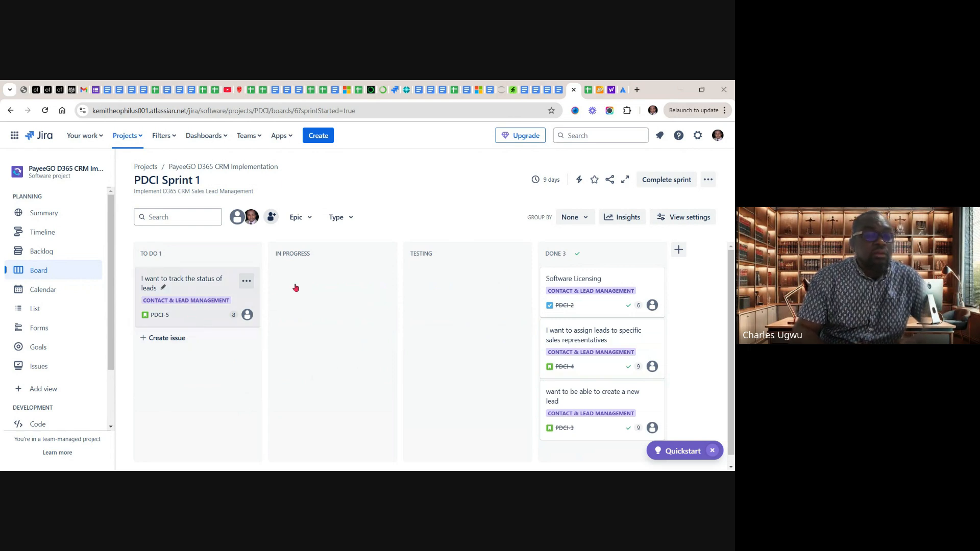
Move the lead status story PDCI-5 to In Progress and flag it with the comment "Am having challenges with my laptop"
left_click_drag(296, 287, 291, 277)
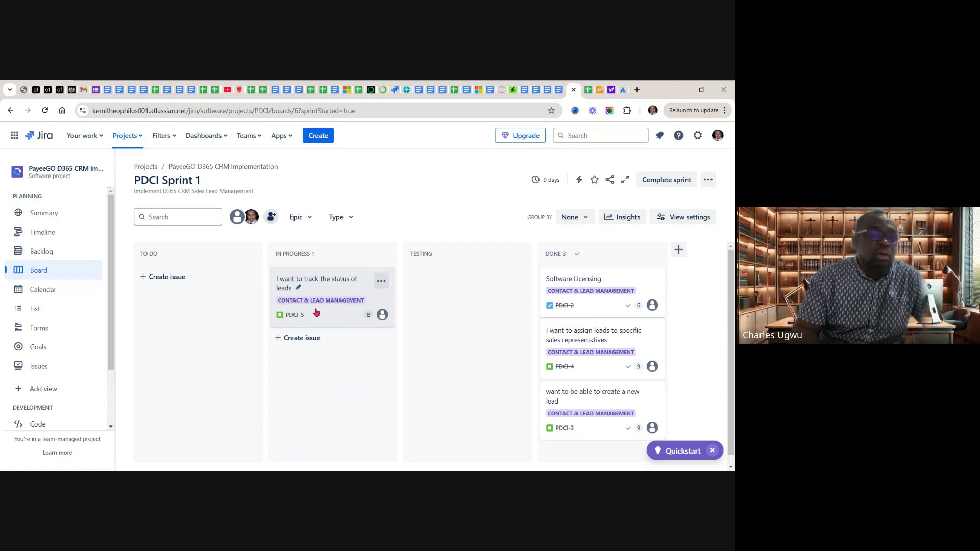
left_click(381, 280)
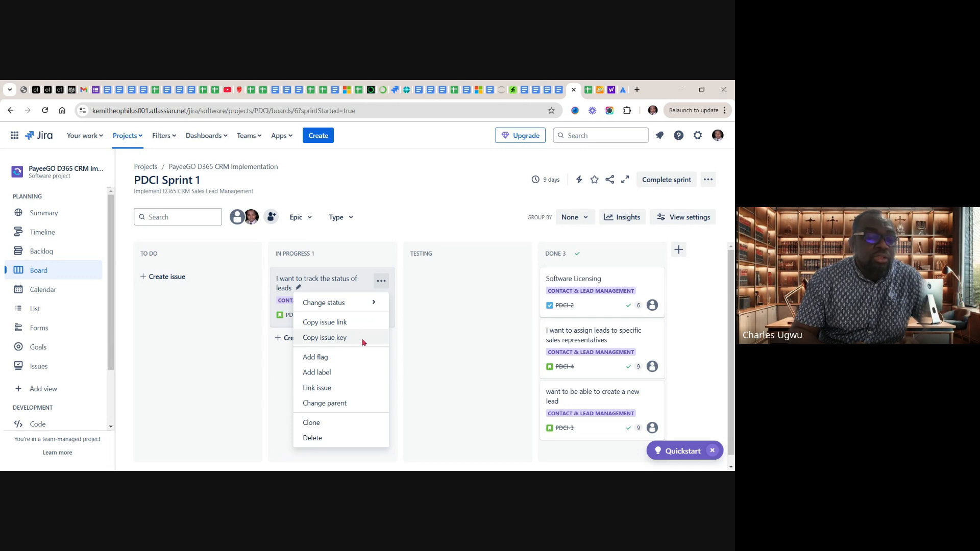
left_click(328, 359)
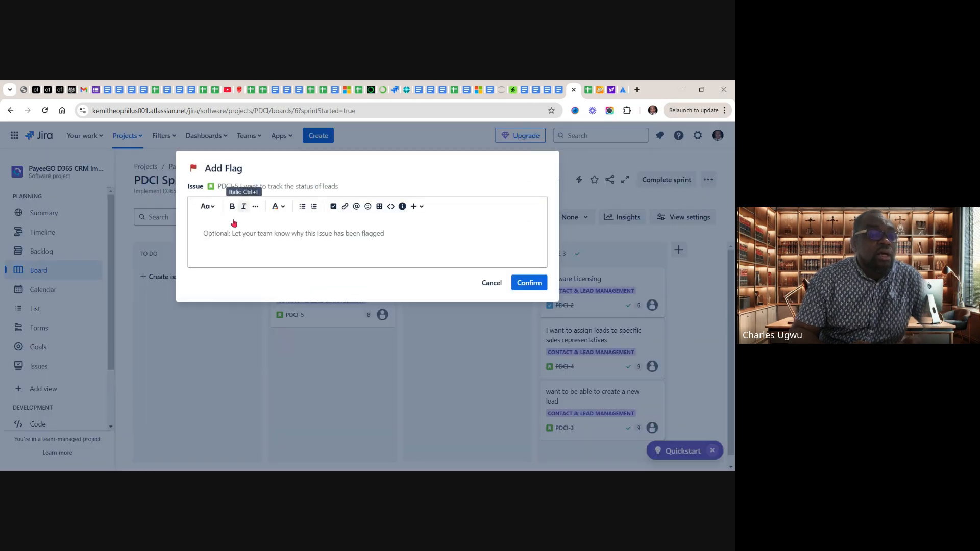
left_click(268, 230)
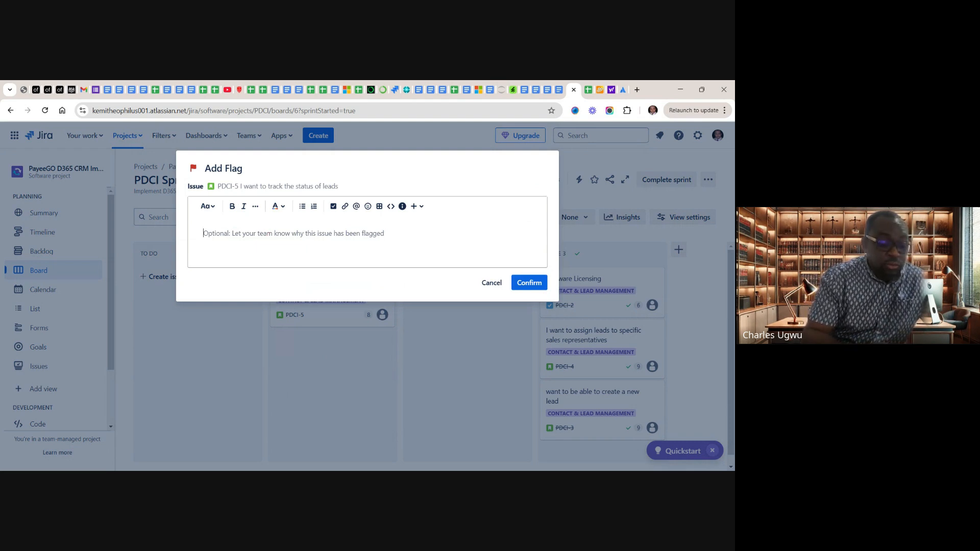
type("Am having challenges")
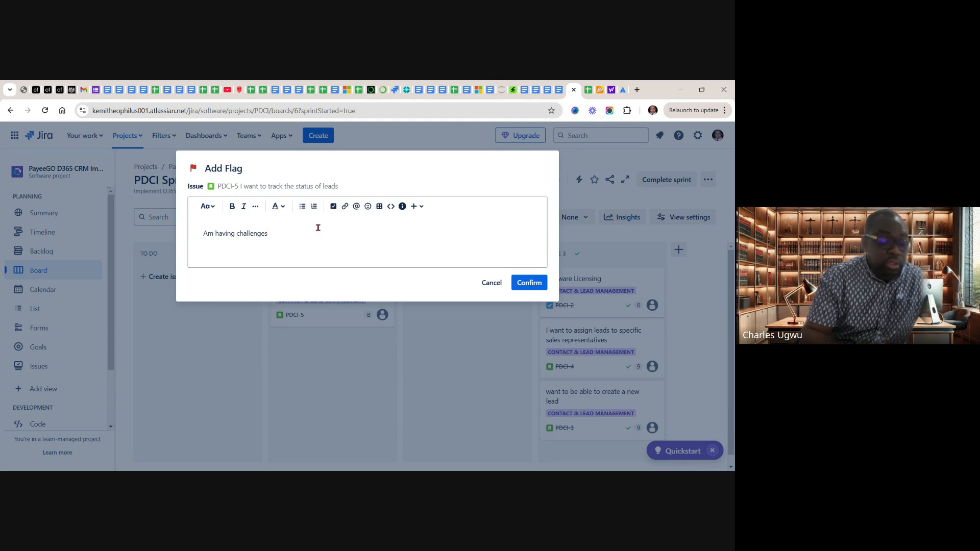
type("with my laptop")
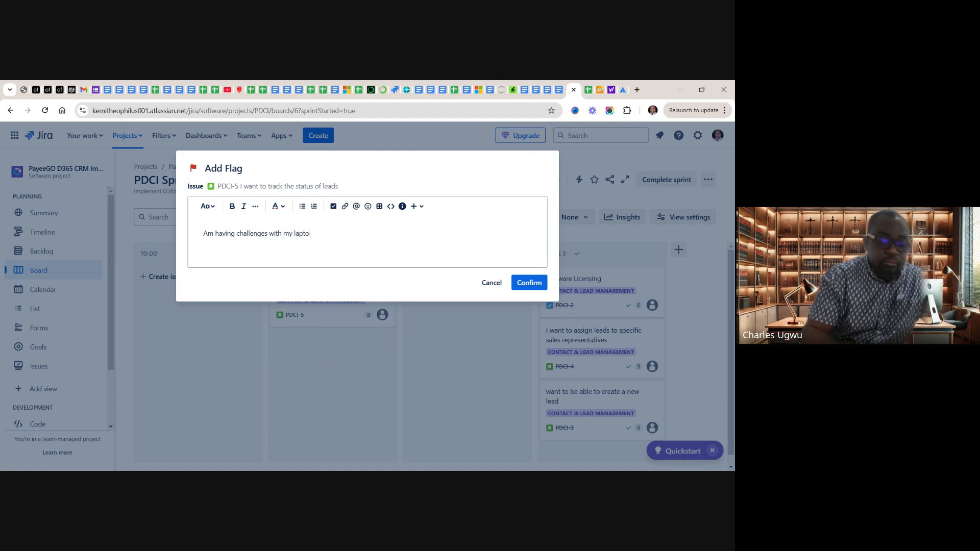
left_click(529, 283)
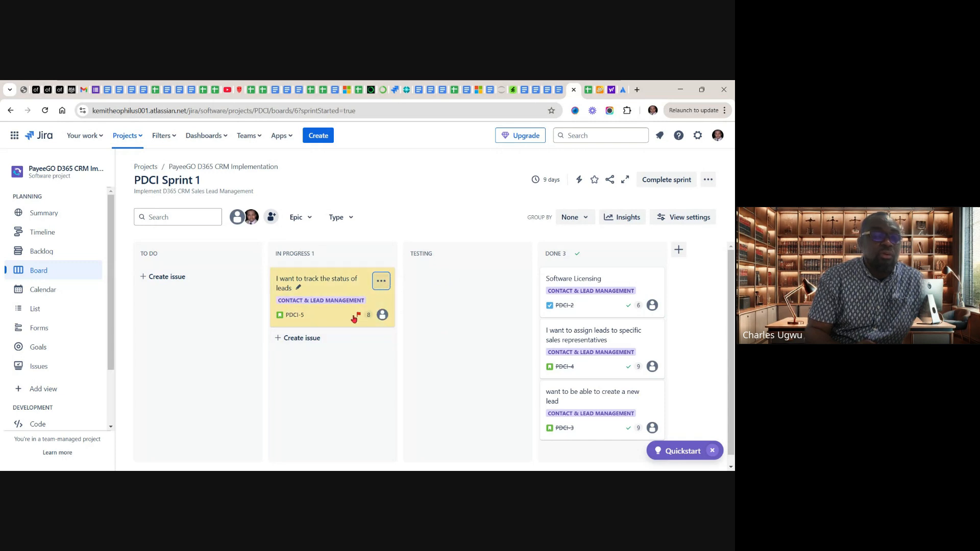
Remove the flag from the lead status story PDCI-5 and move the story through Testing to Done
left_click(382, 282)
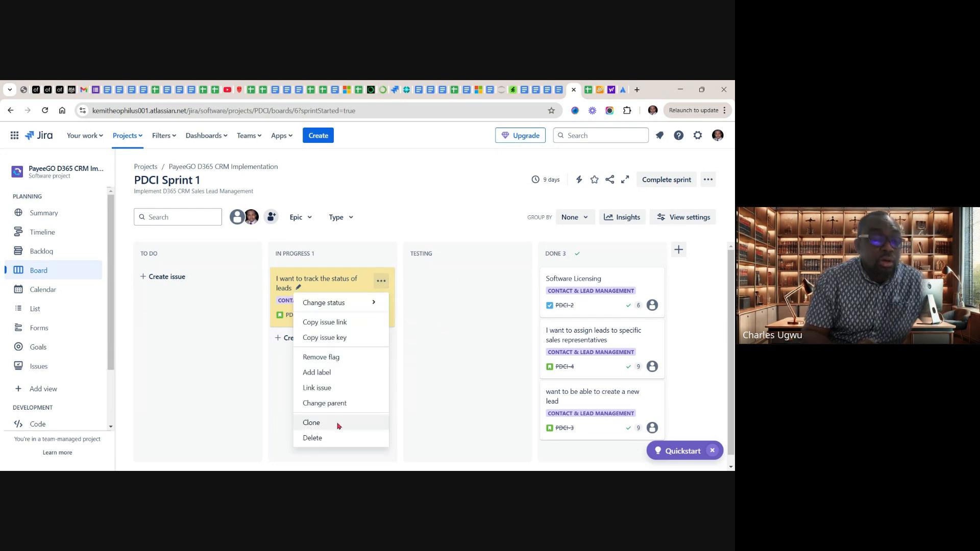
left_click(327, 361)
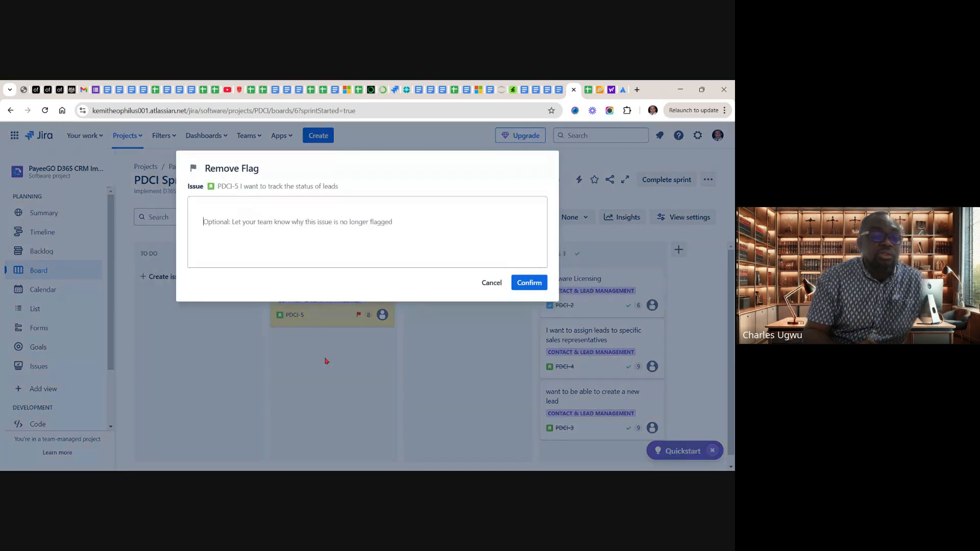
left_click(530, 283)
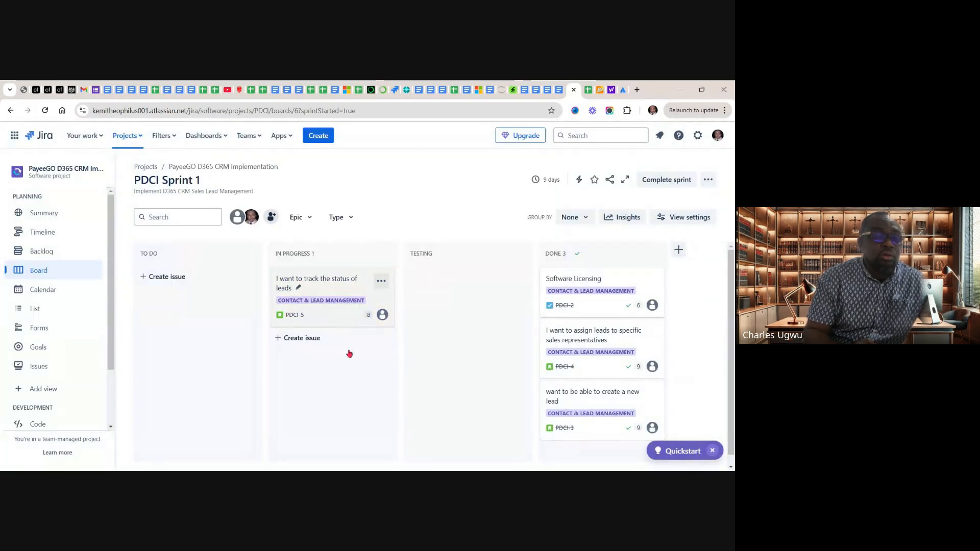
left_click_drag(318, 308, 416, 282)
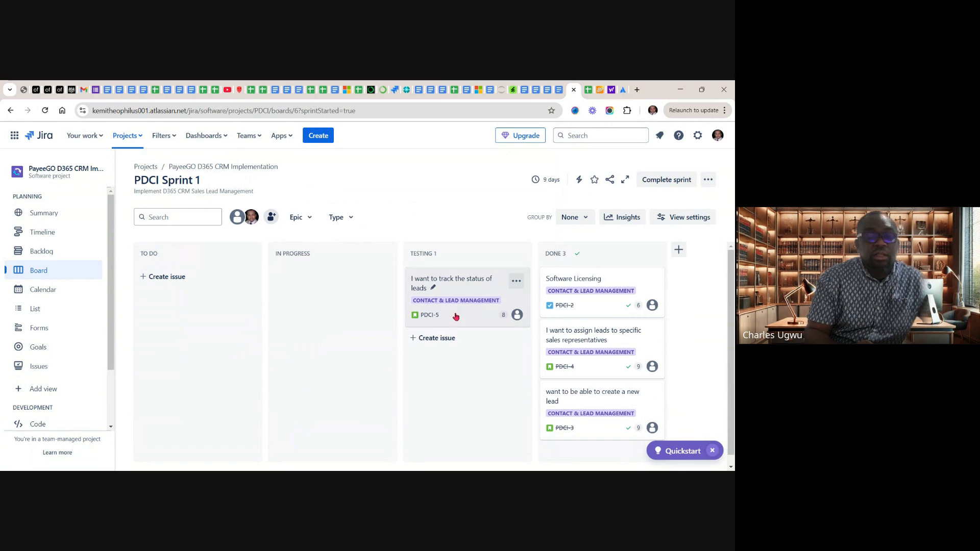
left_click_drag(523, 384, 590, 427)
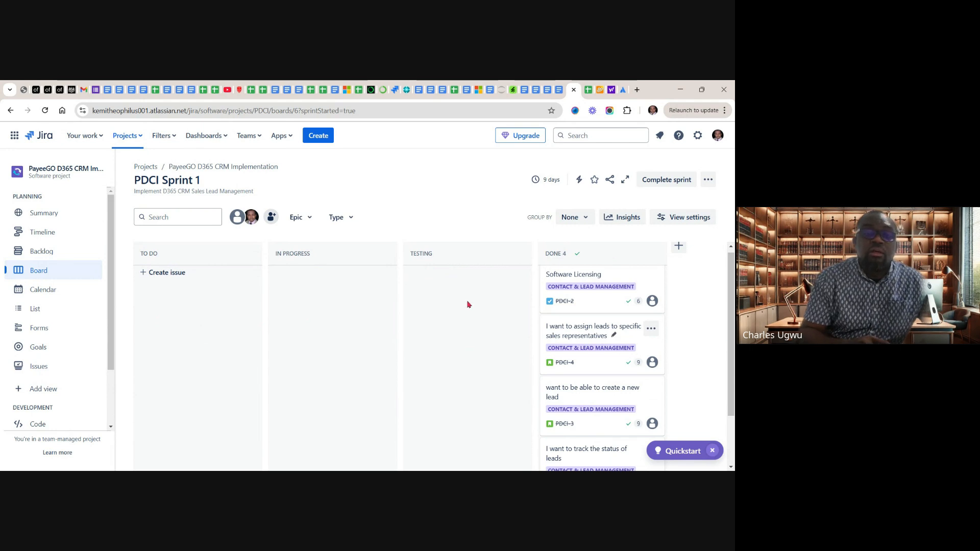
Review the sprint insights for PDCI Sprint 1, including the sprint progress, burndown chart and epic progress
left_click(620, 219)
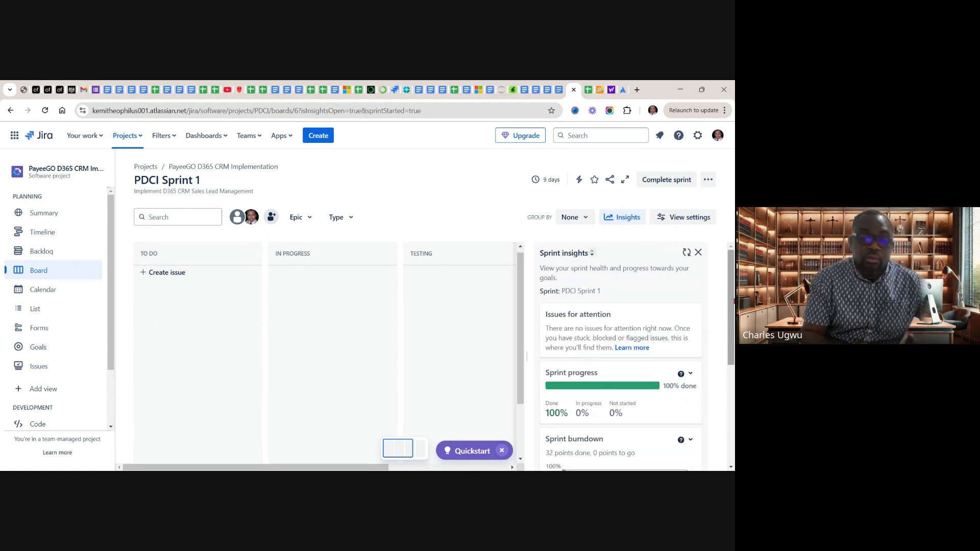
left_click_drag(731, 301, 729, 373)
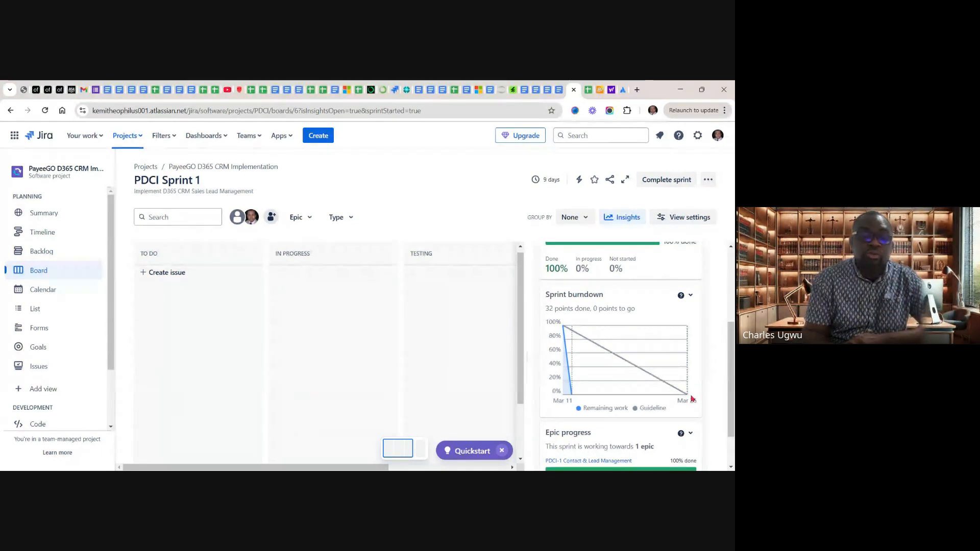
mouse_move(685, 396)
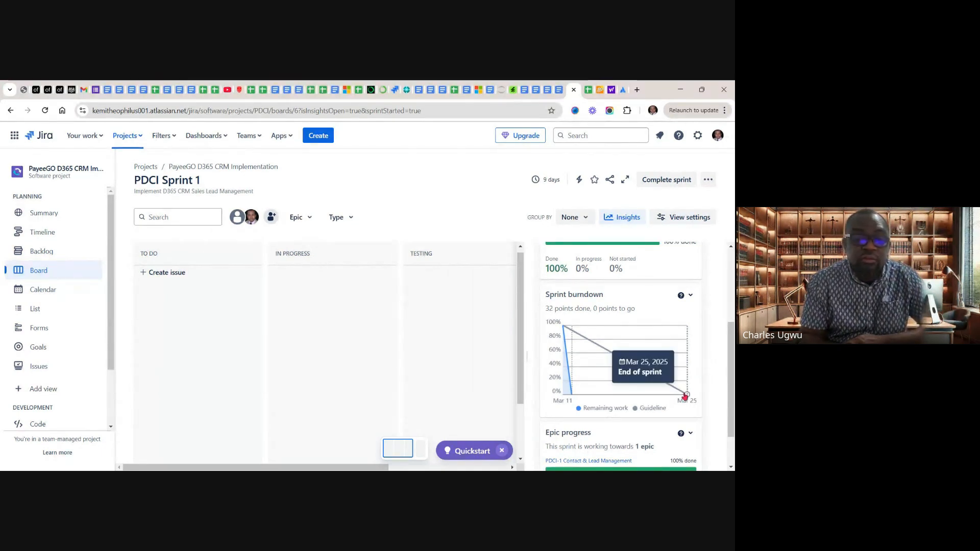
mouse_move(581, 366)
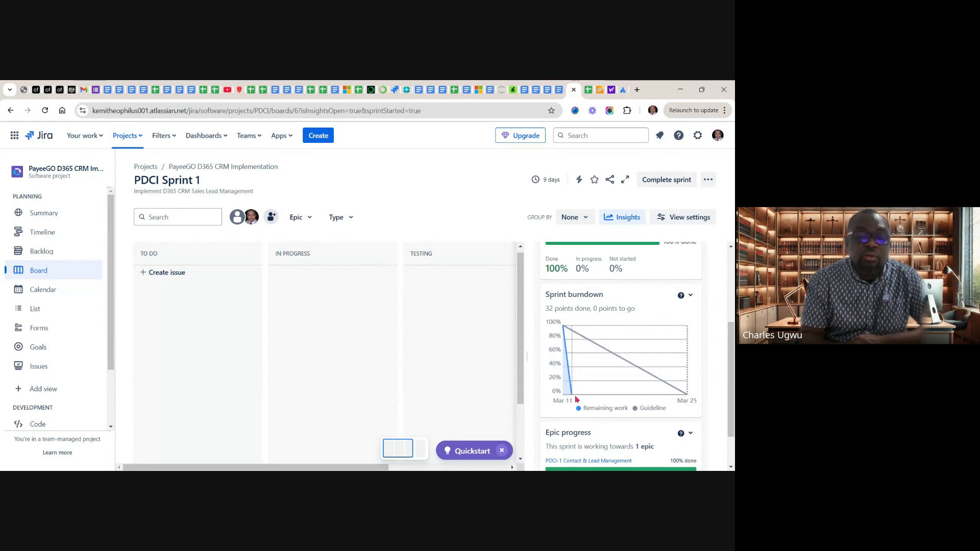
mouse_move(573, 398)
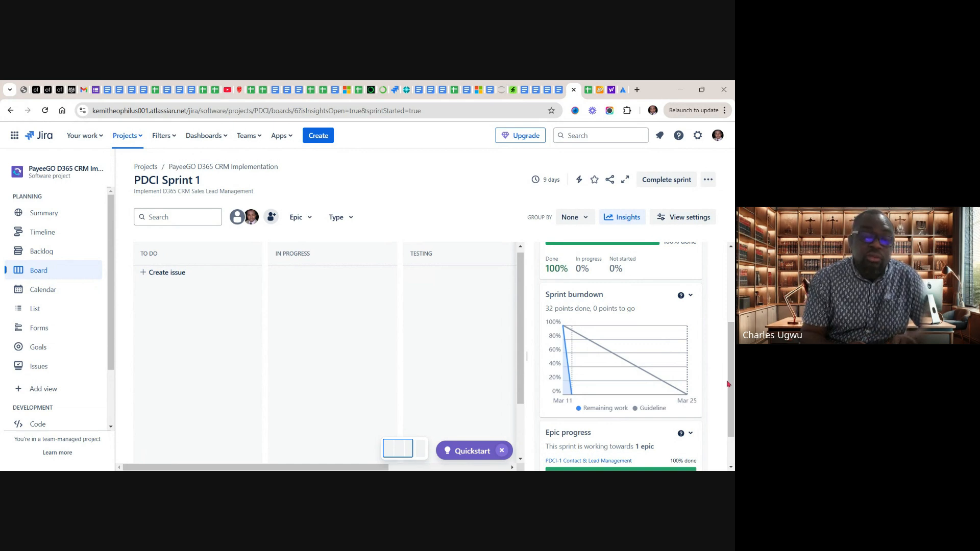
left_click_drag(727, 381, 718, 252)
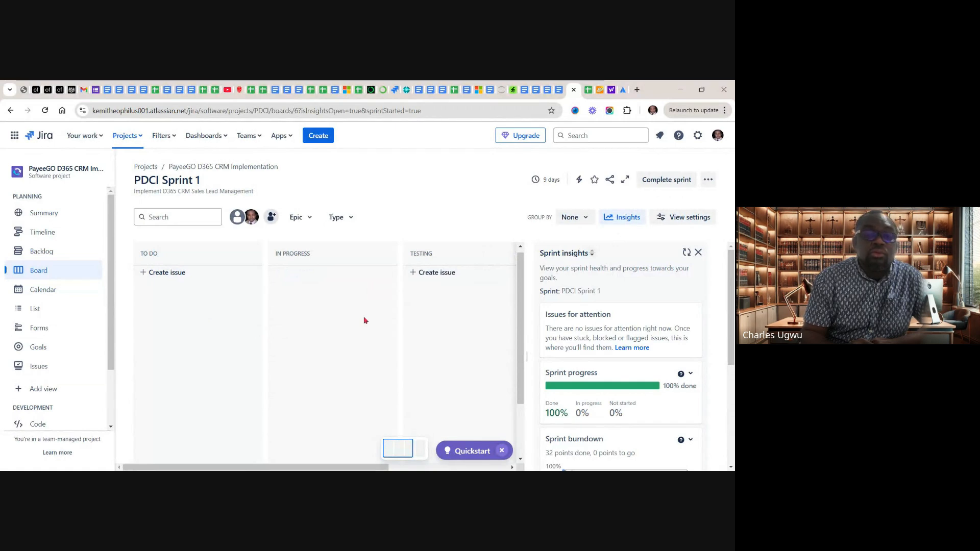
Review the project summary, covering status overview, recent activity, priority breakdown, types of work, team workload and epic progress
left_click(48, 214)
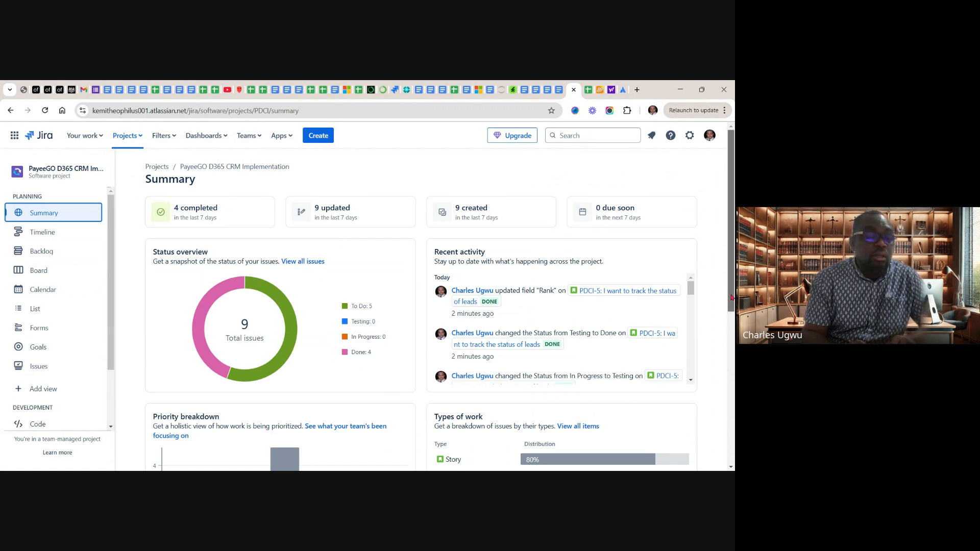
left_click_drag(731, 293, 732, 371)
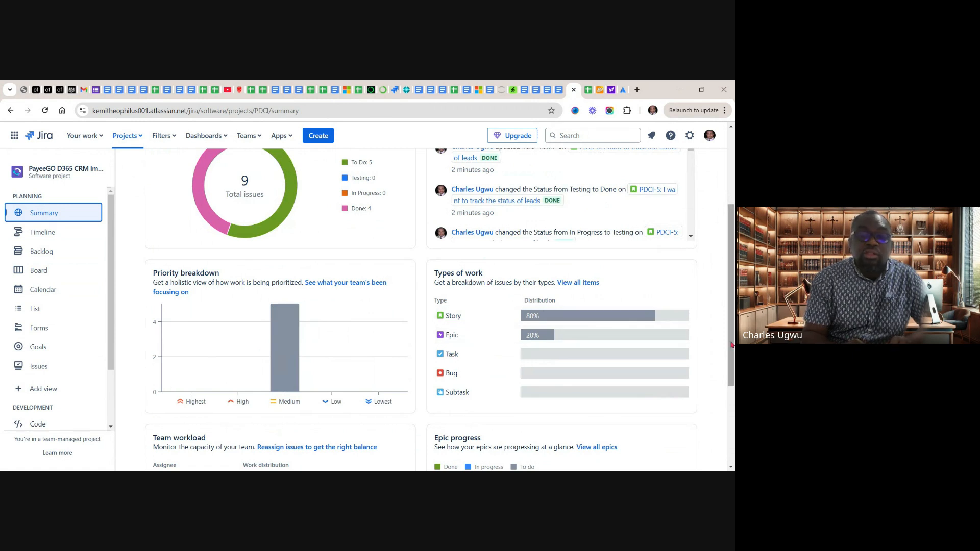
left_click_drag(732, 345, 724, 431)
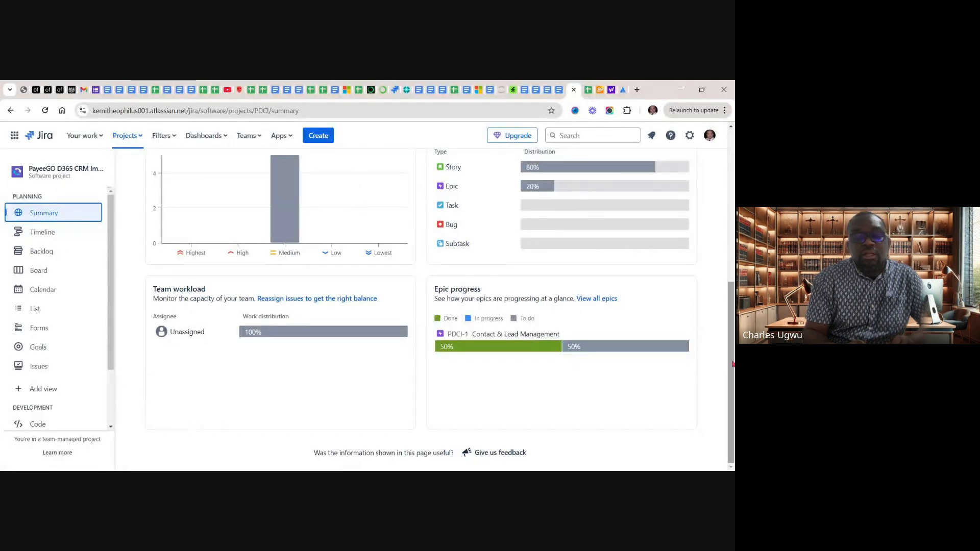
left_click_drag(733, 365, 733, 212)
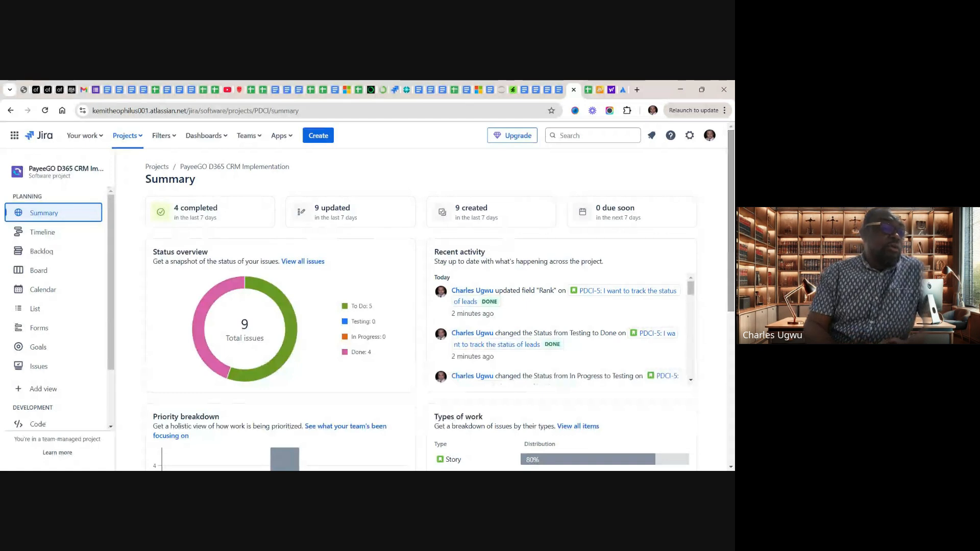
Return to the sprint board and complete PDCI Sprint 1
left_click(39, 273)
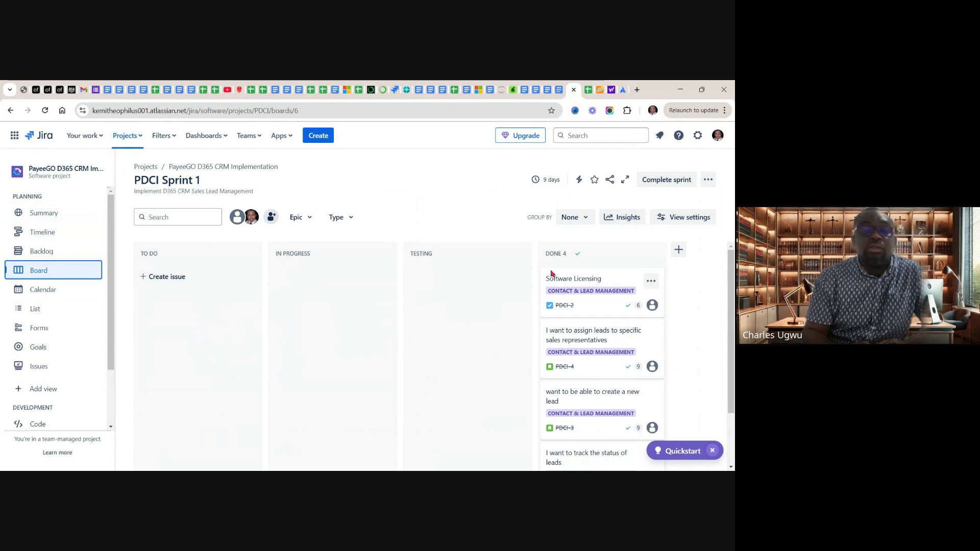
left_click(666, 182)
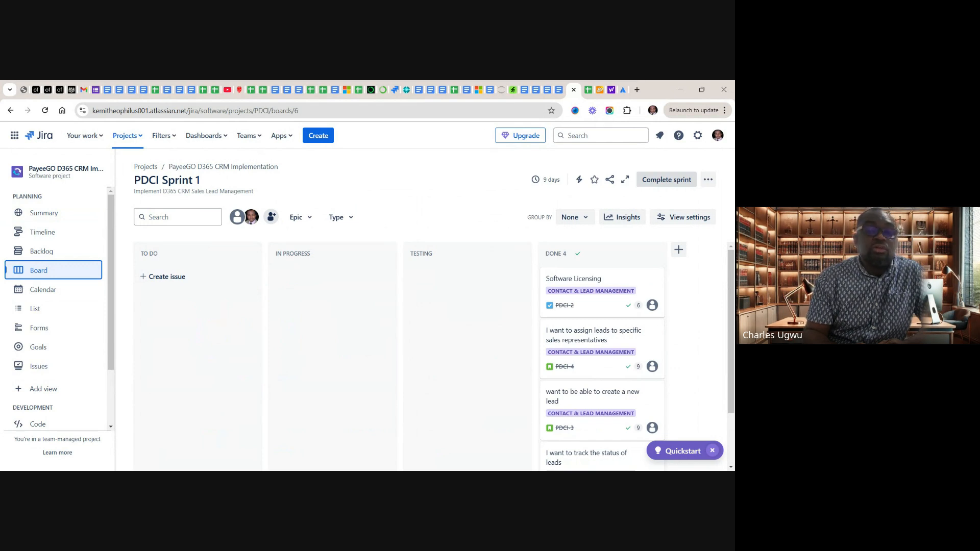
left_click(665, 183)
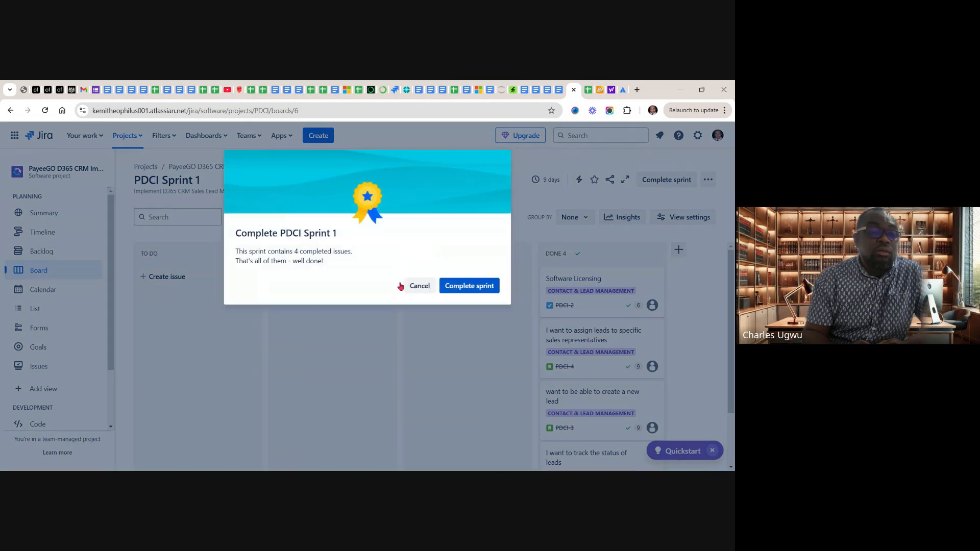
left_click(470, 285)
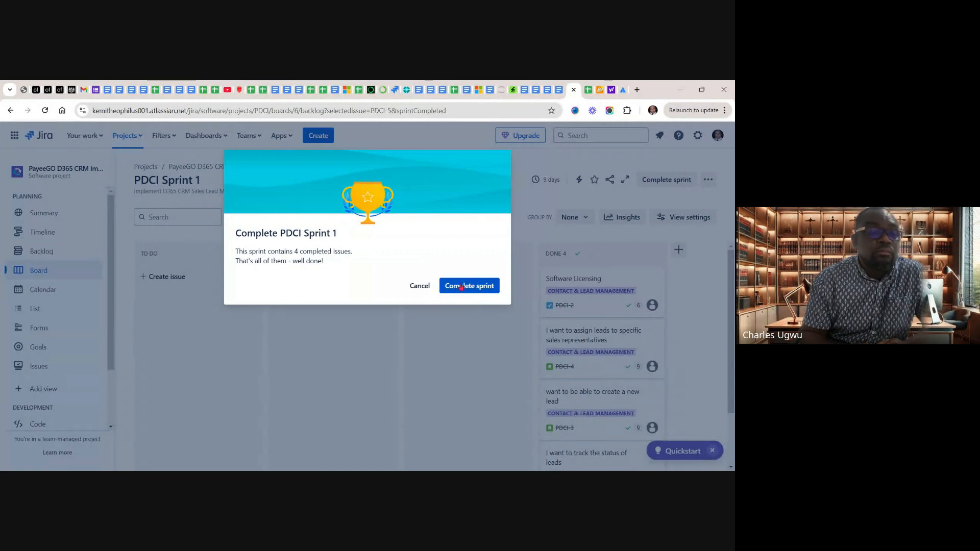
left_click(461, 286)
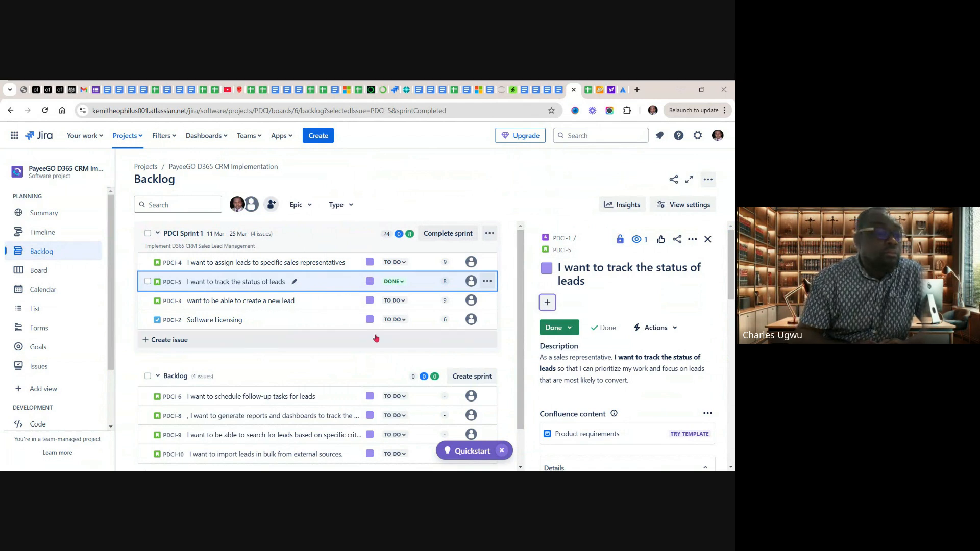
Check the board after the sprint's completion, and review PDCI Sprint 2 and the remaining stories in the backlog
left_click(46, 270)
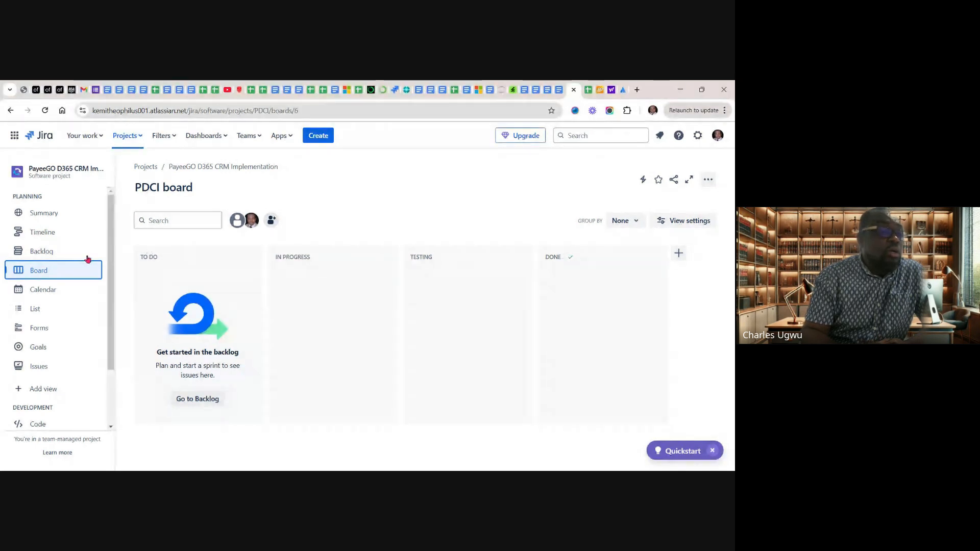
left_click(38, 251)
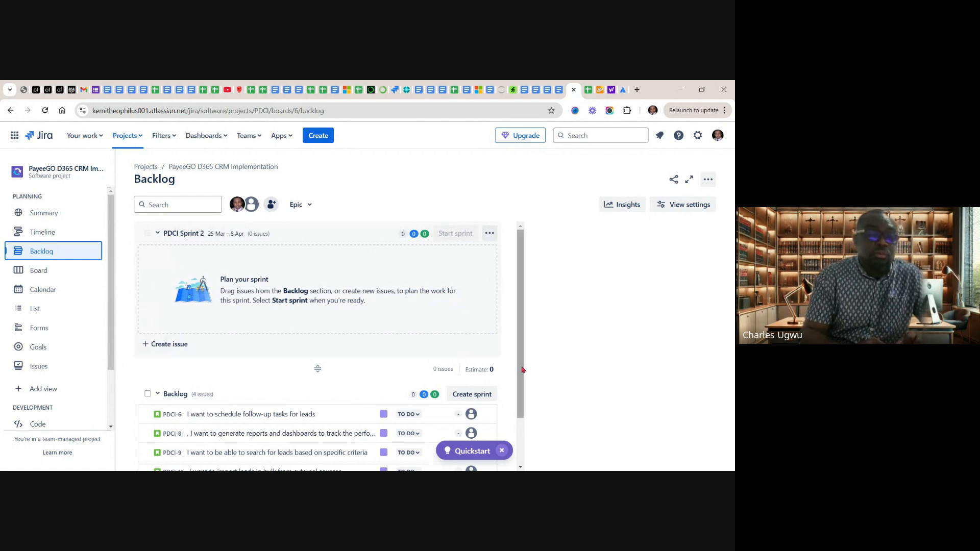
left_click_drag(522, 378, 521, 447)
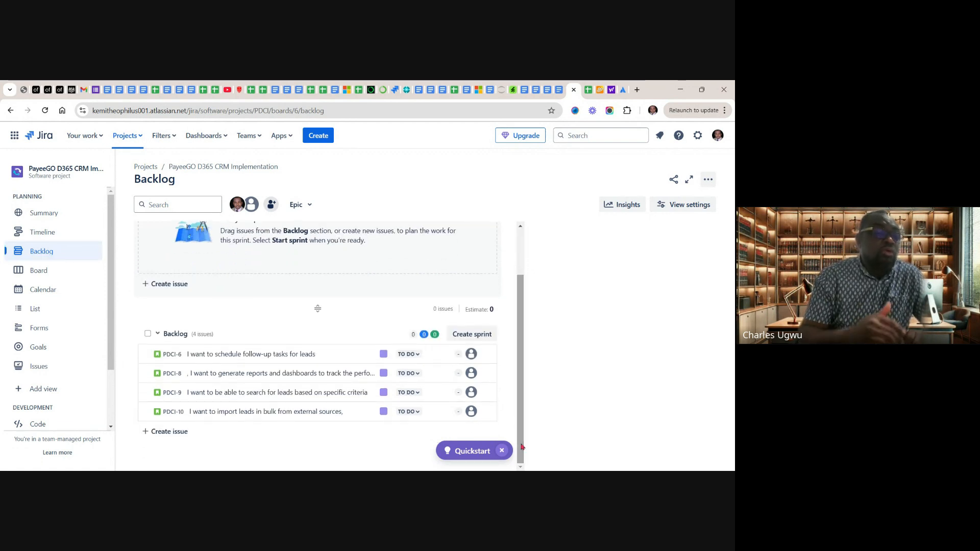